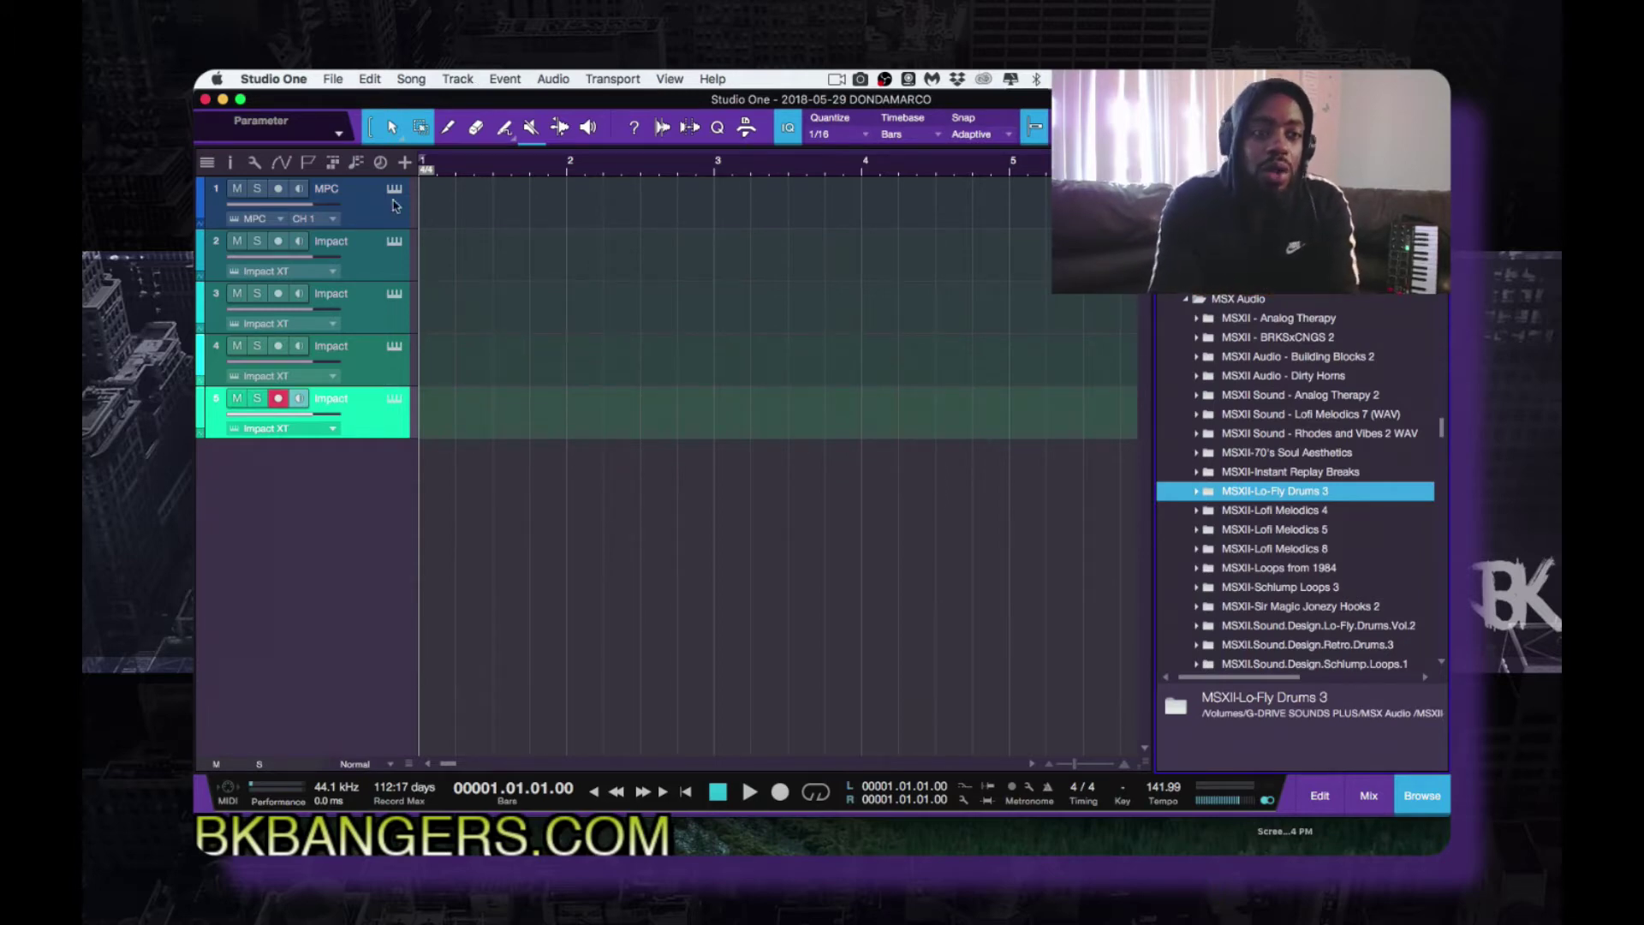
Select track 2 and open its Impact XT instrument editor
{"action": "left_click", "coordinate": [372, 260]}
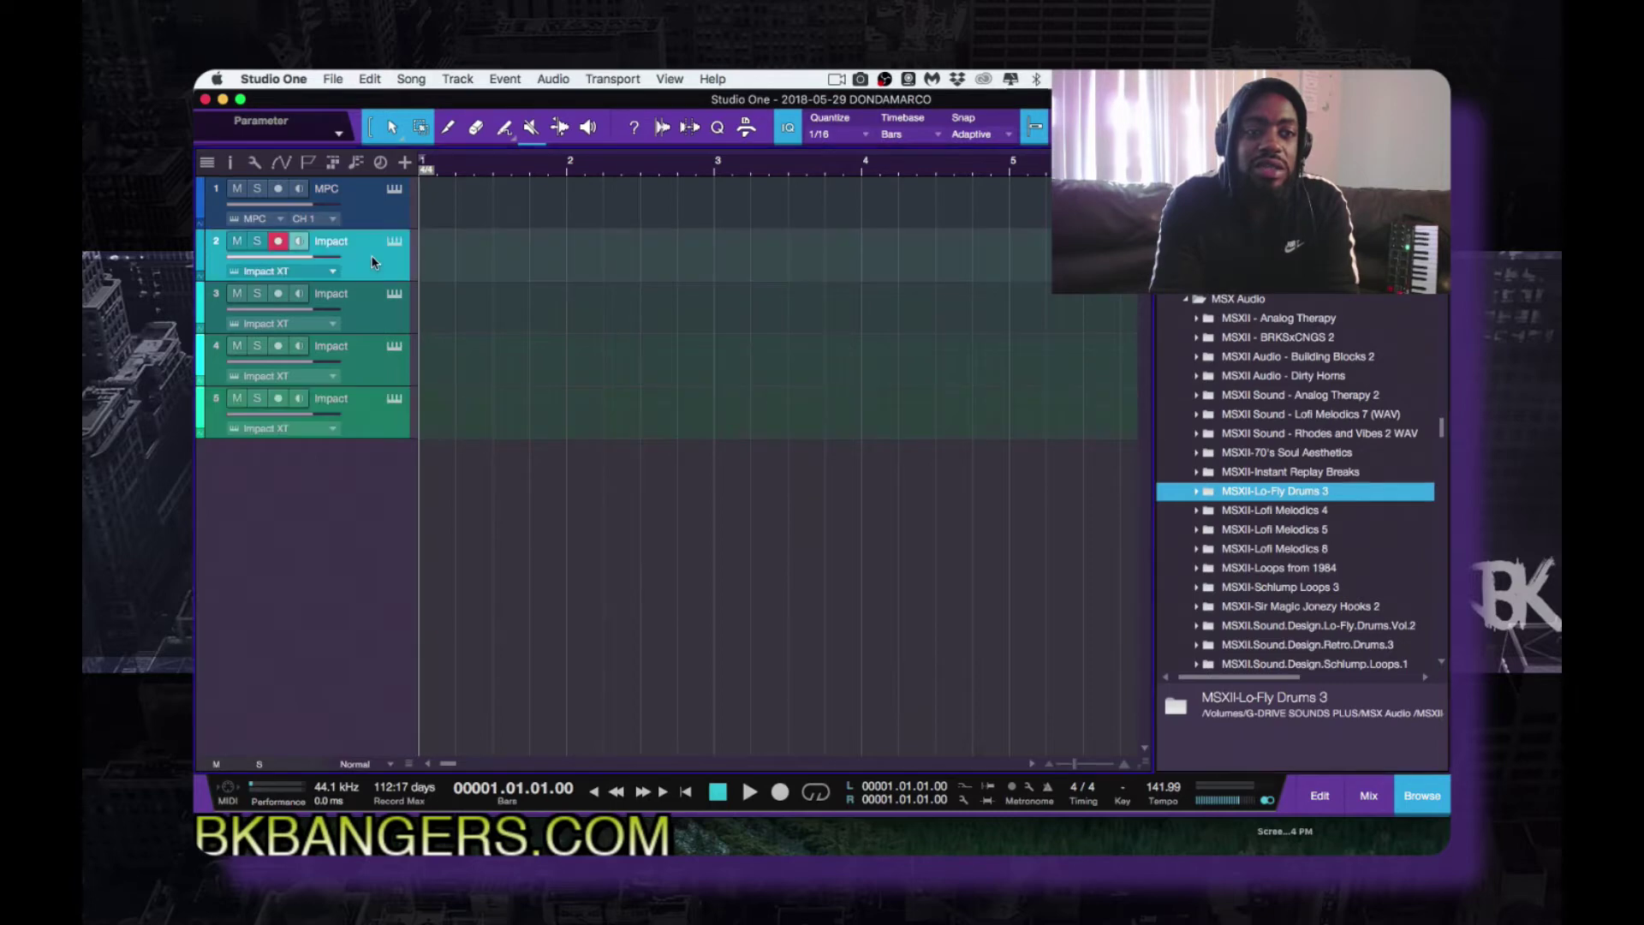
{"action": "left_click", "coordinate": [394, 244]}
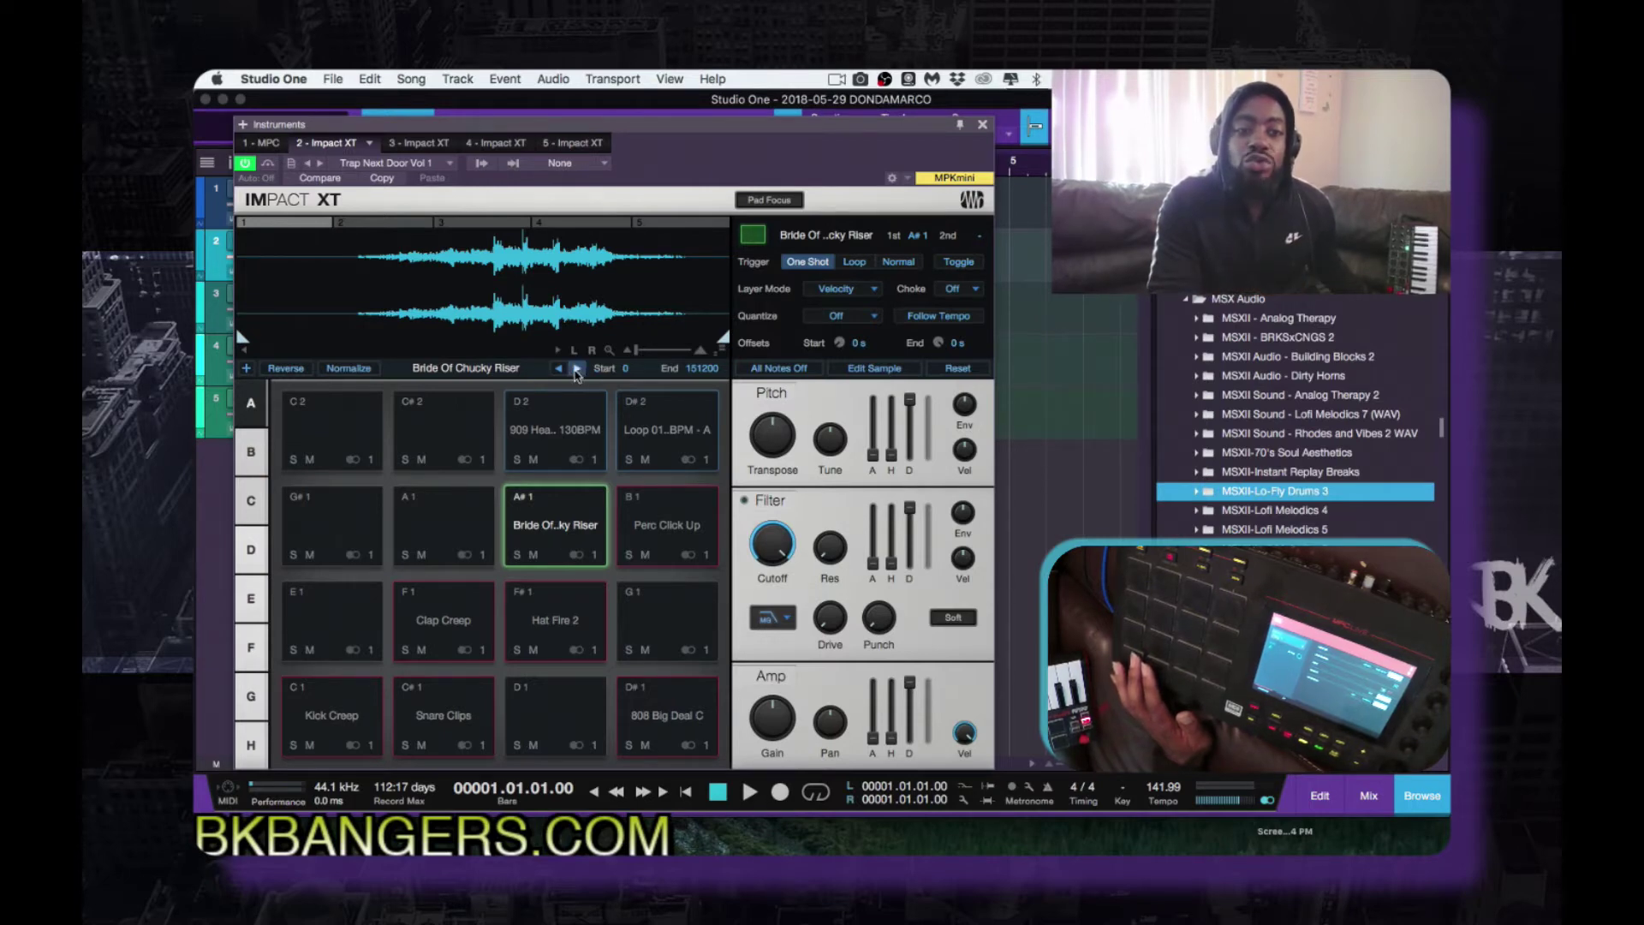
Audition the alternative riser samples on the A#1 pad and return to Bride Of Chucky Riser
{"action": "left_click", "coordinate": [577, 369]}
{"action": "left_click", "coordinate": [577, 369]}
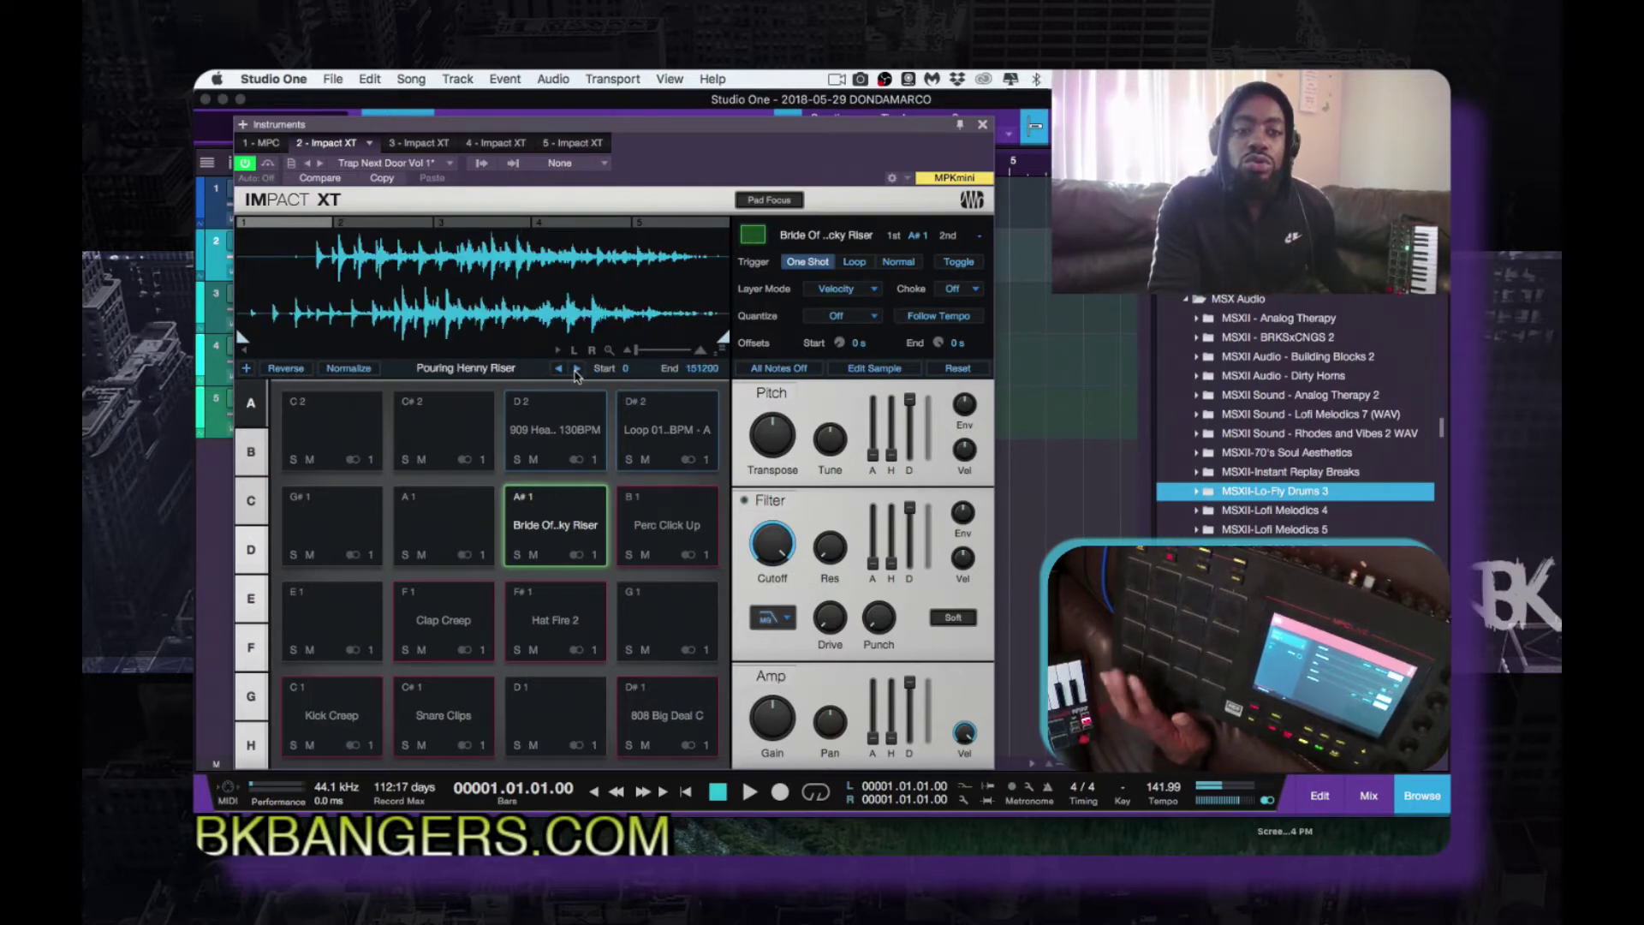
{"action": "left_click", "coordinate": [576, 369]}
{"action": "left_click", "coordinate": [576, 369]}
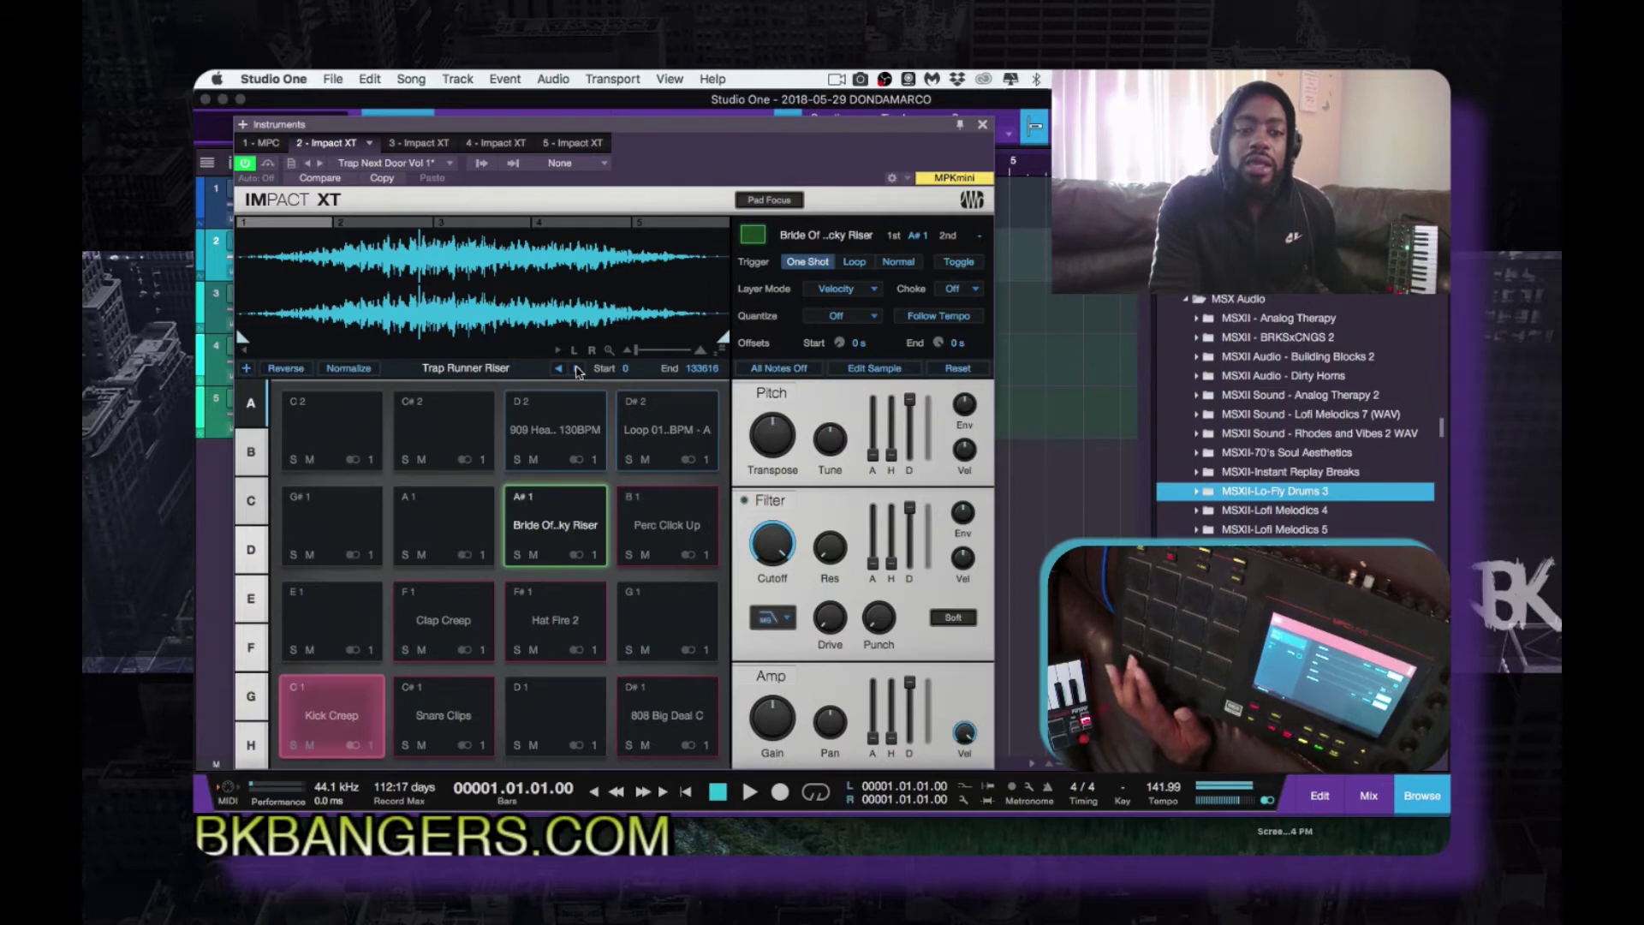
{"action": "left_click", "coordinate": [561, 369]}
{"action": "left_click", "coordinate": [561, 369]}
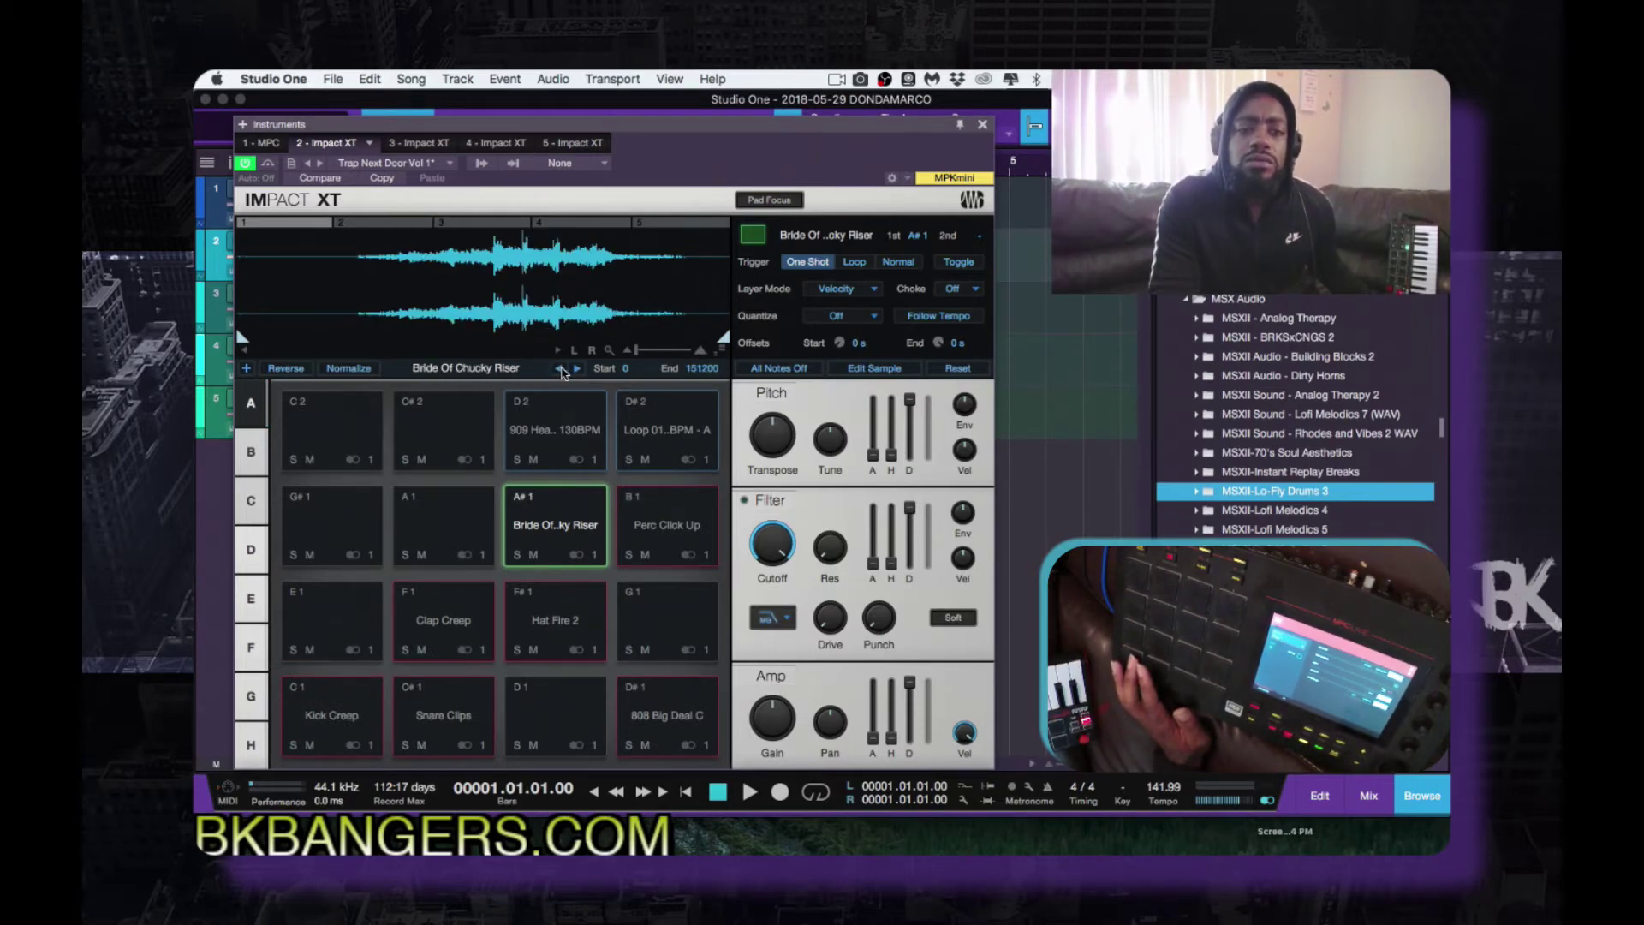
Select the Kick Creep pad on C1, audition the alternative kick samples and return to Kick Creep
{"action": "left_click", "coordinate": [377, 718]}
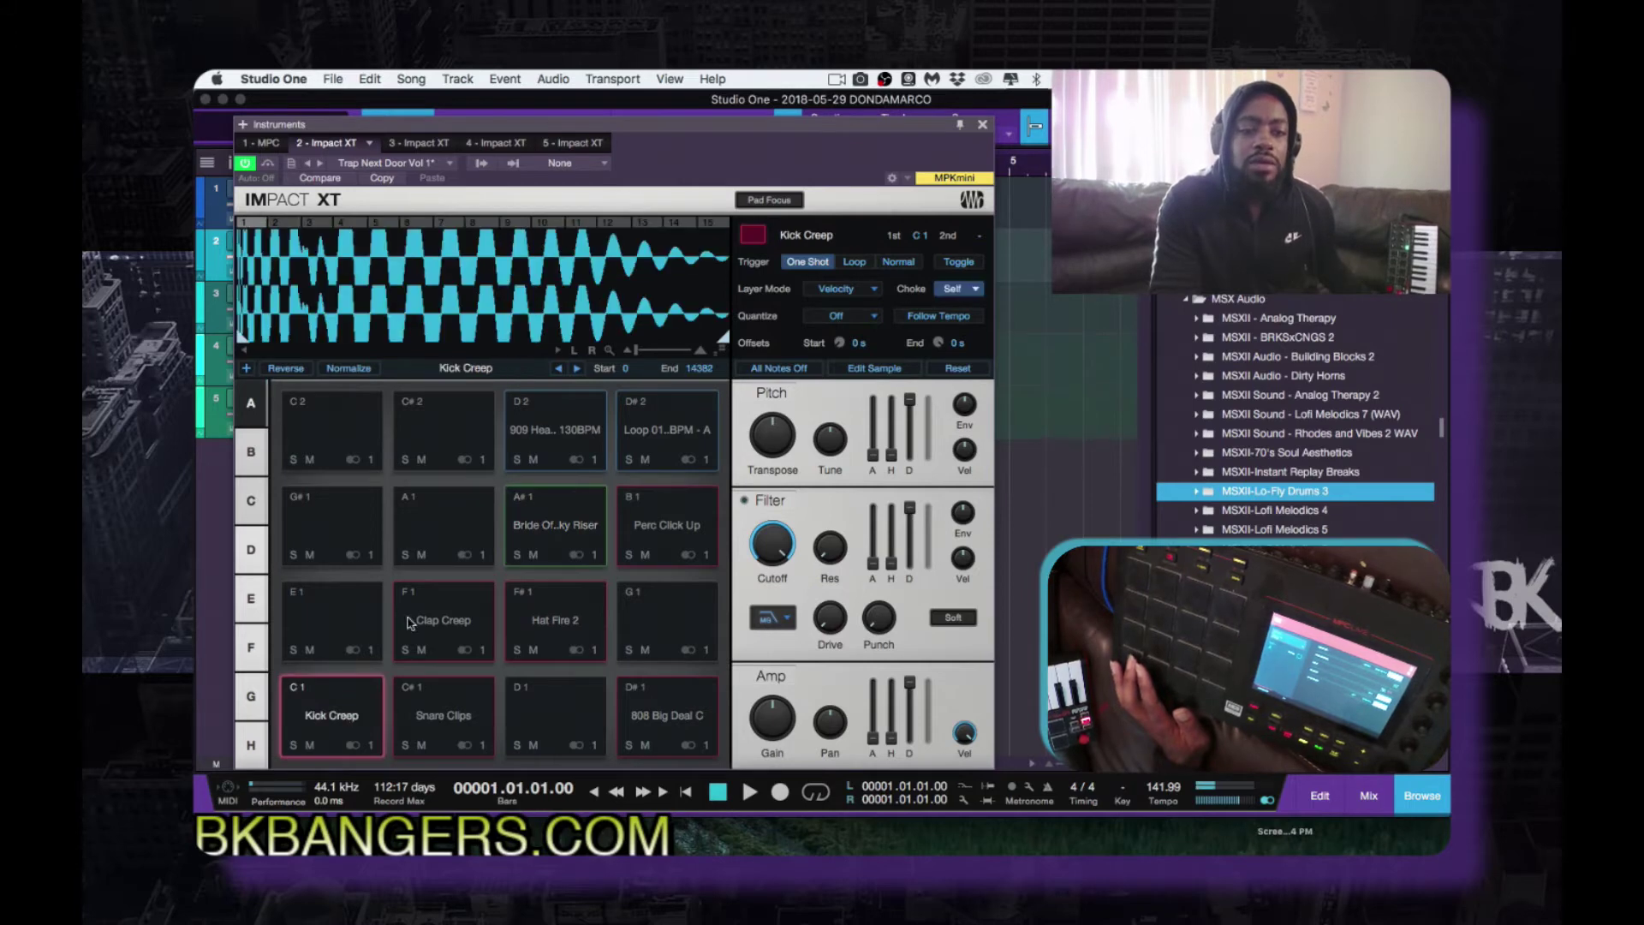
{"action": "left_click", "coordinate": [578, 369]}
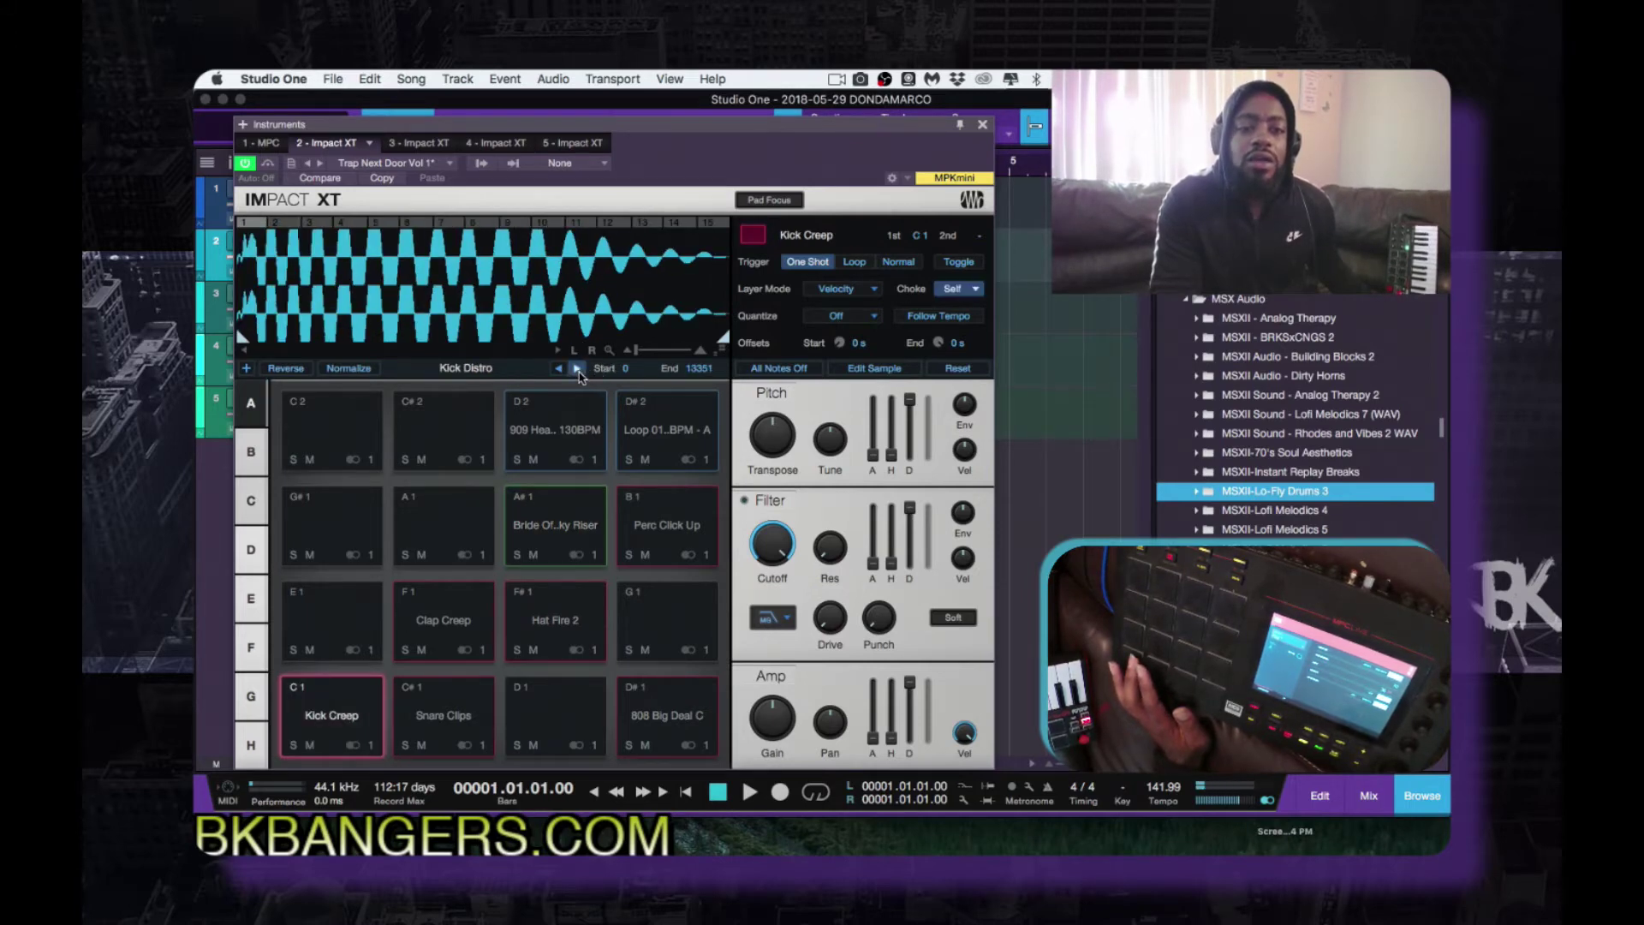
{"action": "left_click", "coordinate": [578, 369]}
{"action": "left_click", "coordinate": [578, 370]}
{"action": "left_click", "coordinate": [559, 369]}
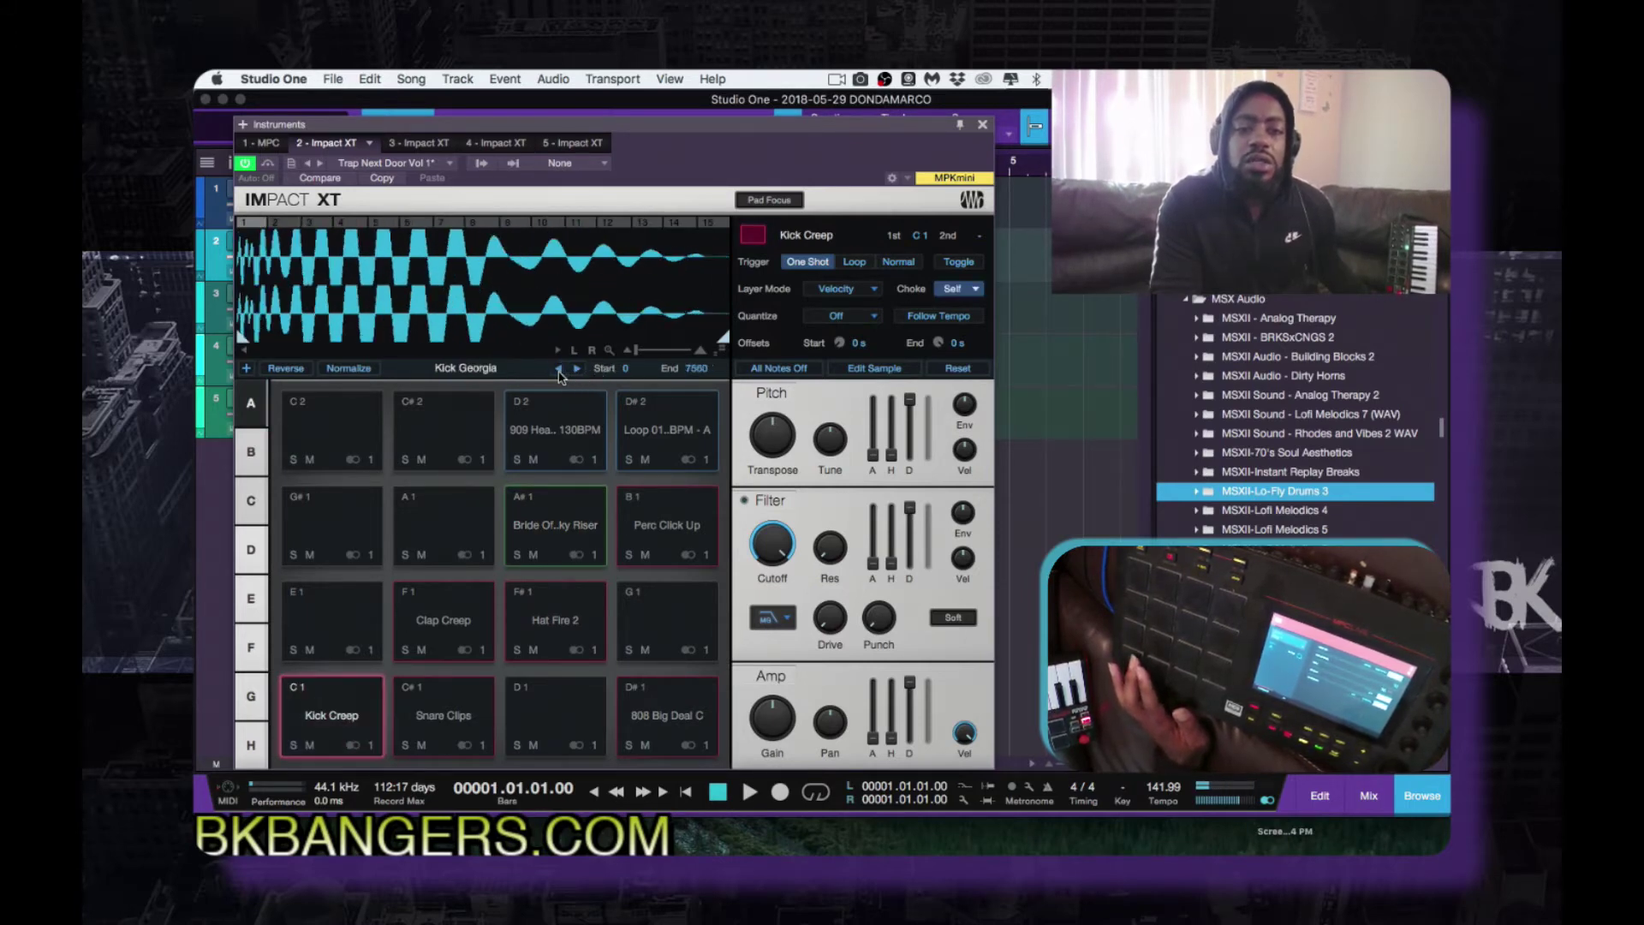
{"action": "left_click", "coordinate": [560, 369]}
{"action": "left_click", "coordinate": [559, 369]}
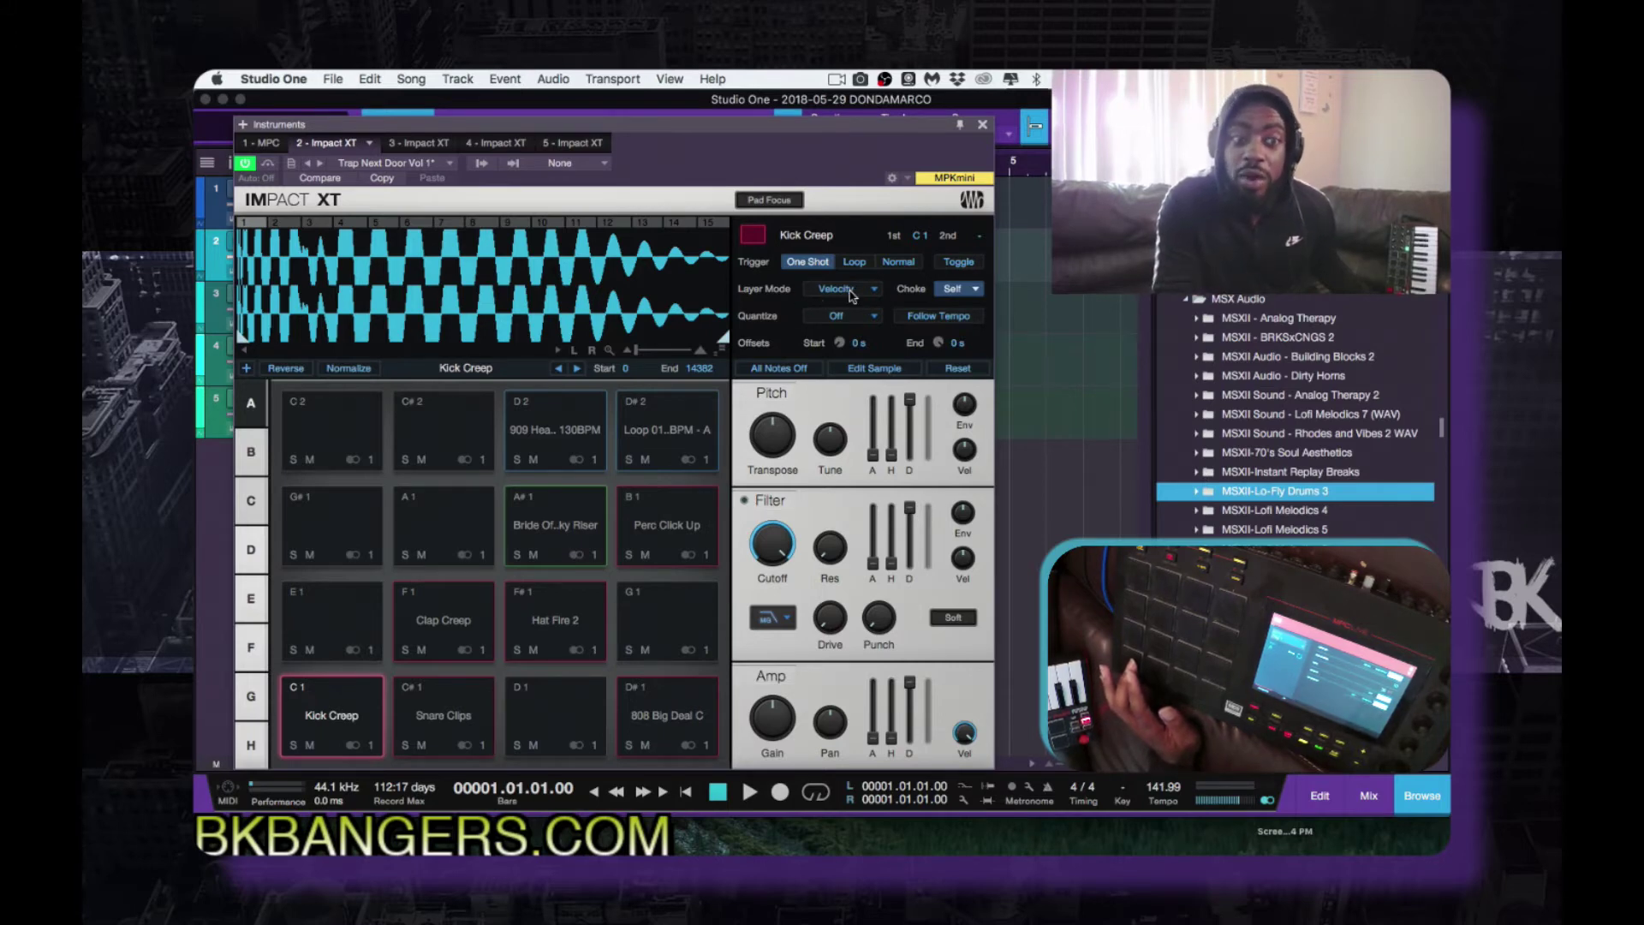
Try the Round robin, Random and Stack layer modes on the Kick Creep pad, restore Velocity, and test the Reverse option
{"action": "left_click", "coordinate": [872, 291]}
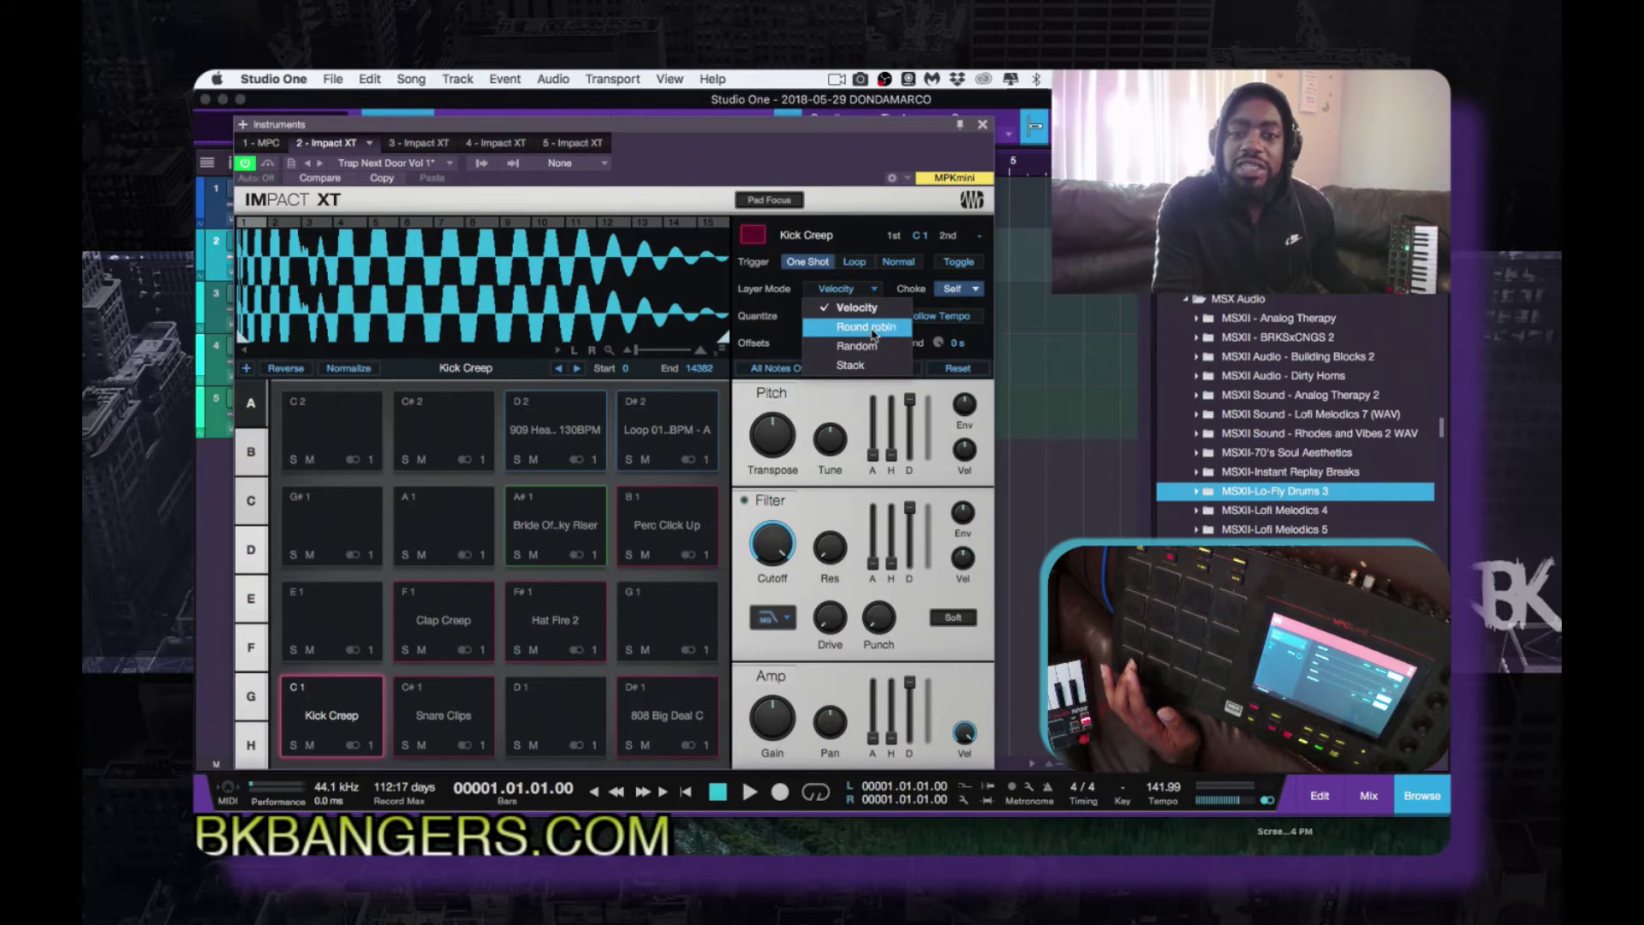
{"action": "left_click", "coordinate": [873, 328]}
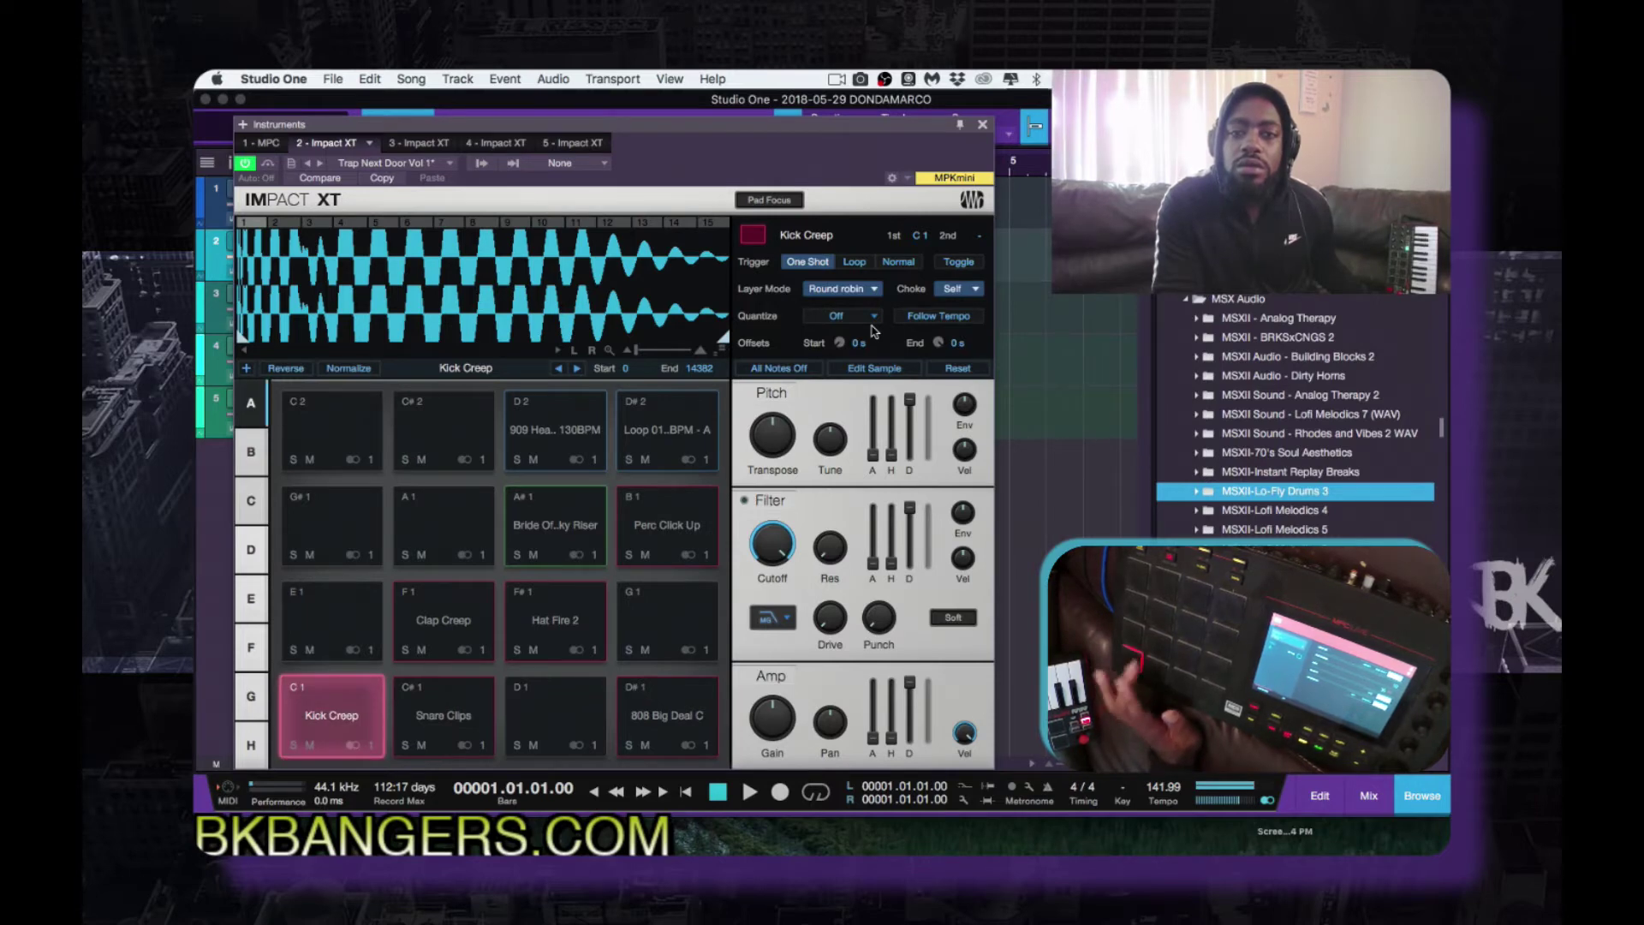
{"action": "left_click", "coordinate": [876, 296]}
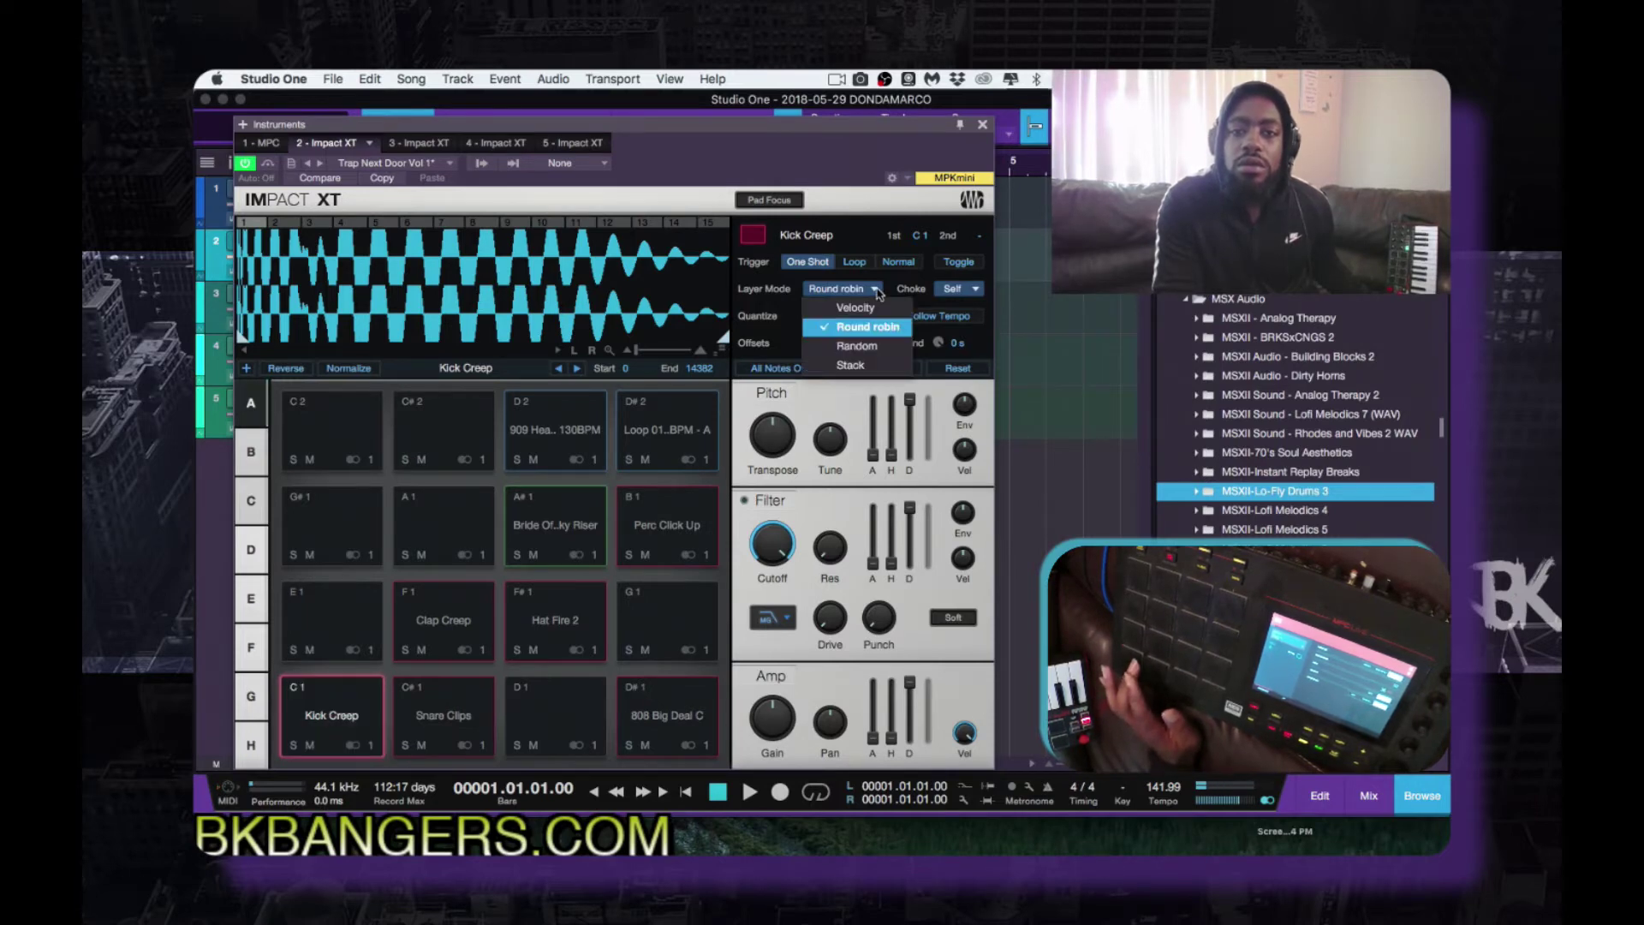
{"action": "left_click", "coordinate": [873, 349]}
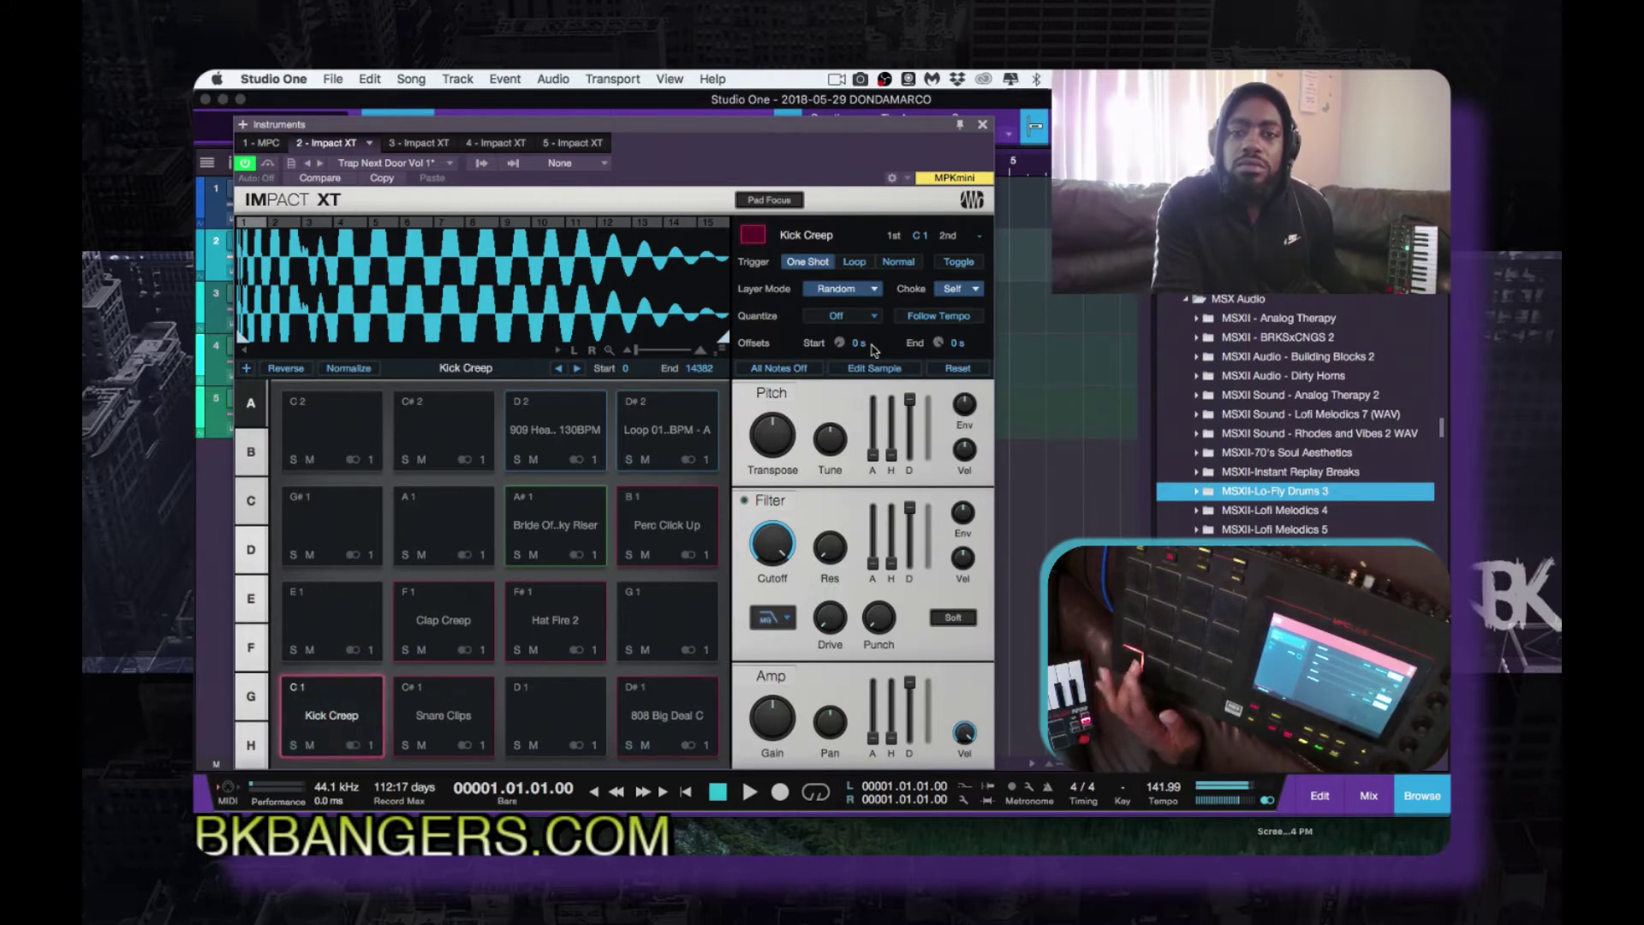
{"action": "left_click", "coordinate": [876, 289]}
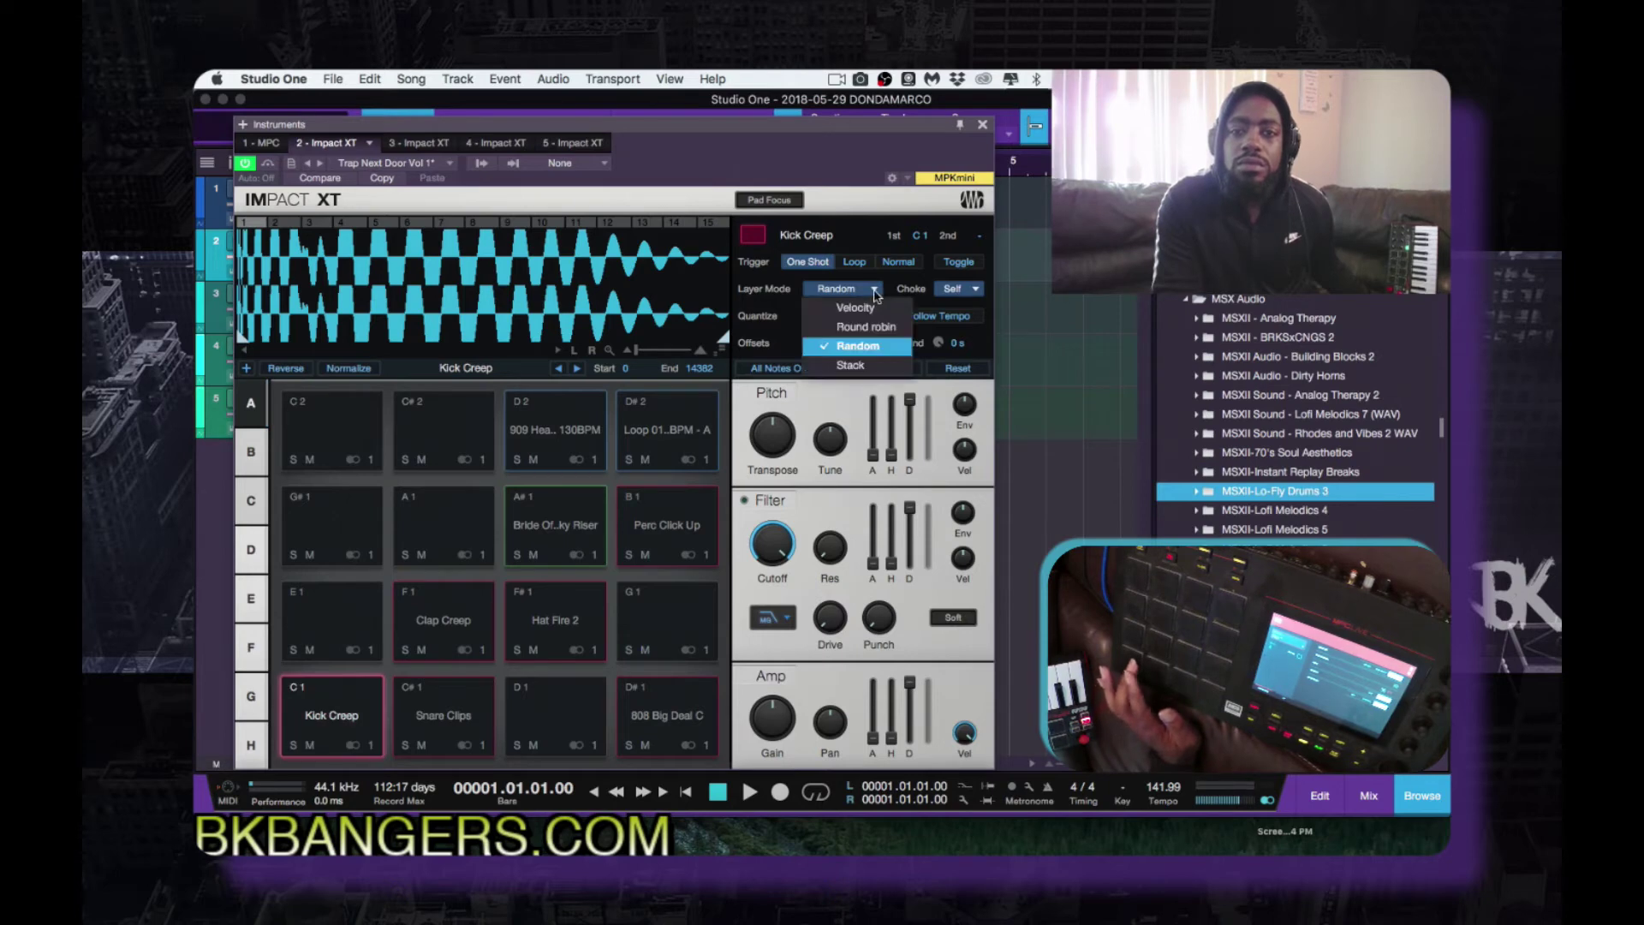
{"action": "left_click", "coordinate": [876, 368]}
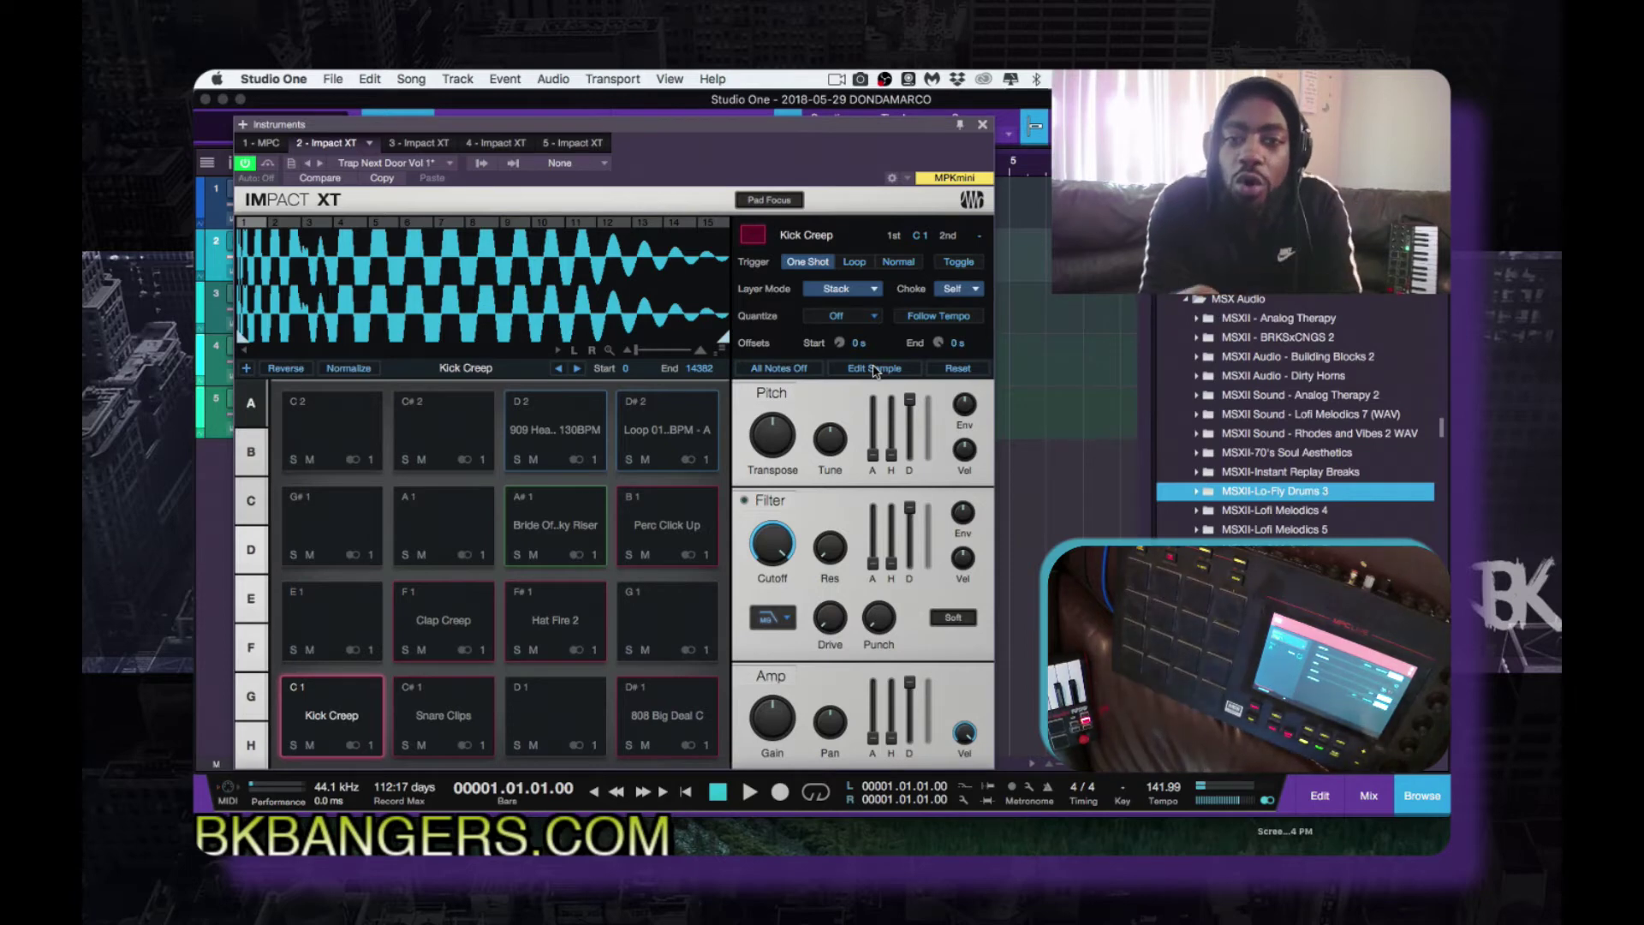
{"action": "left_click", "coordinate": [875, 291]}
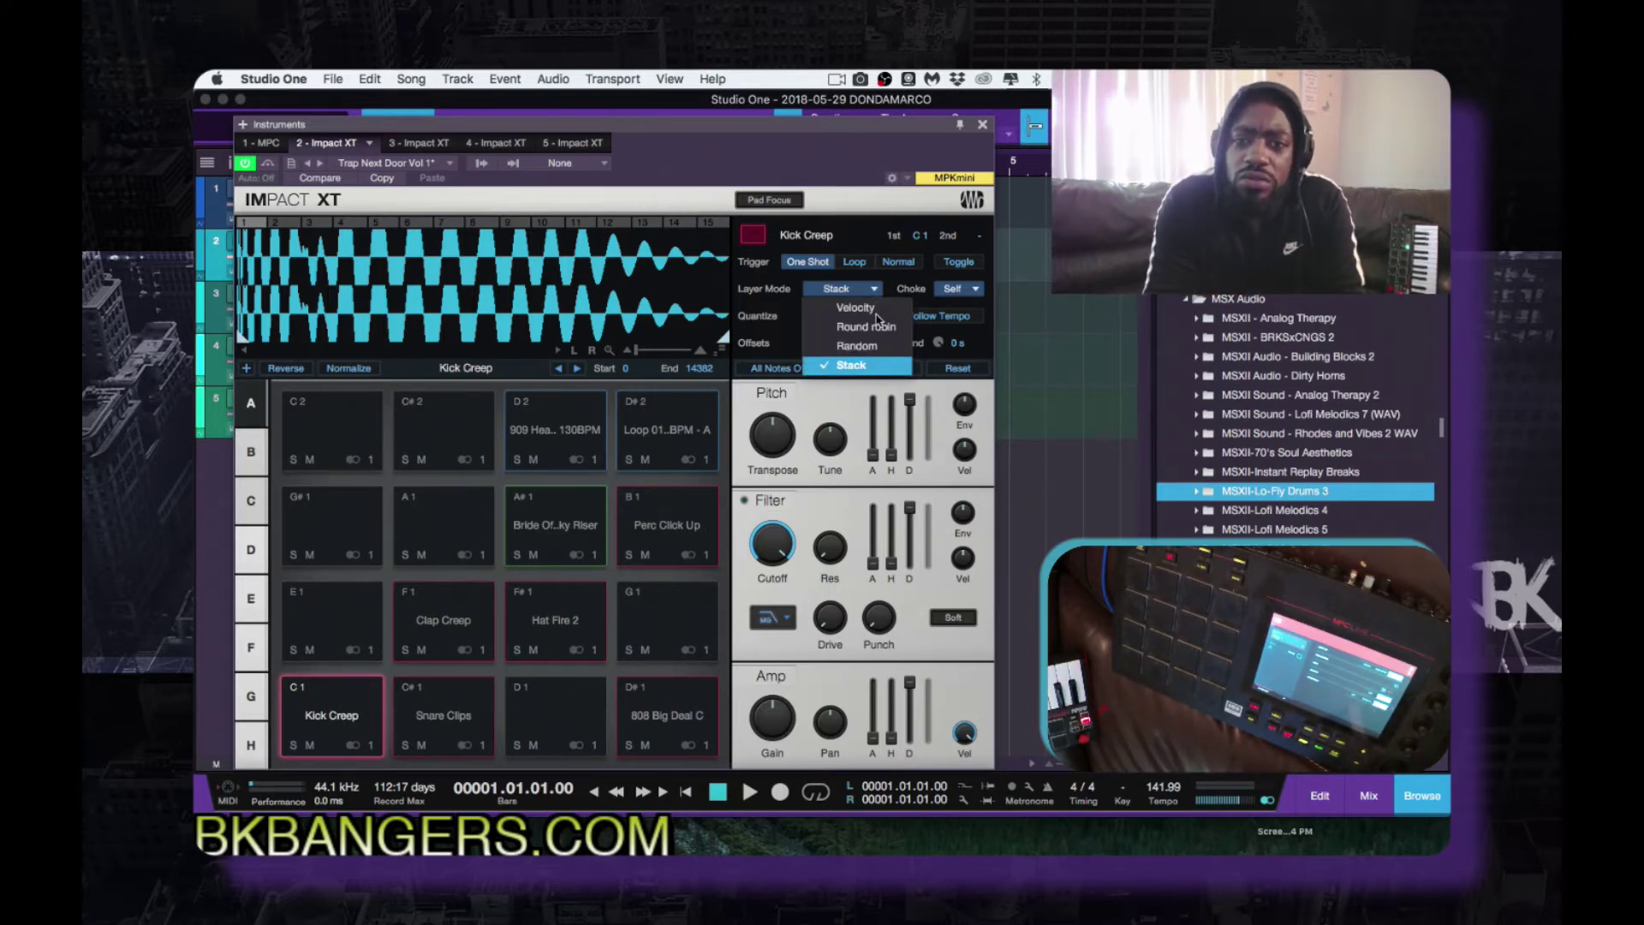
{"action": "left_click", "coordinate": [857, 308]}
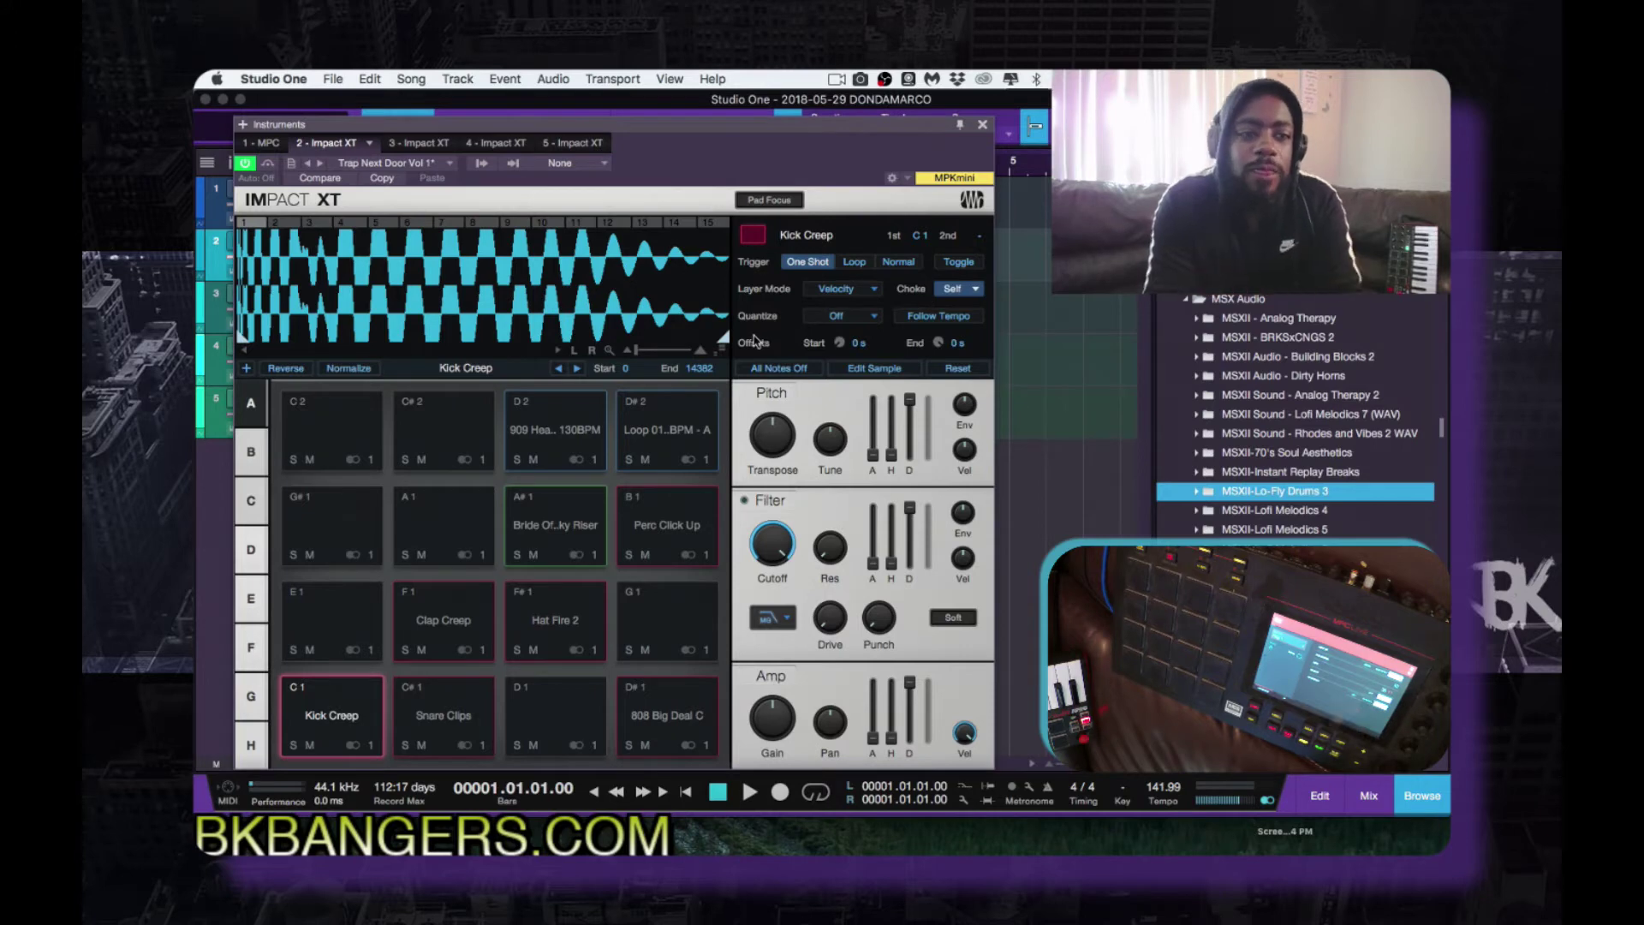
{"action": "left_click", "coordinate": [286, 368]}
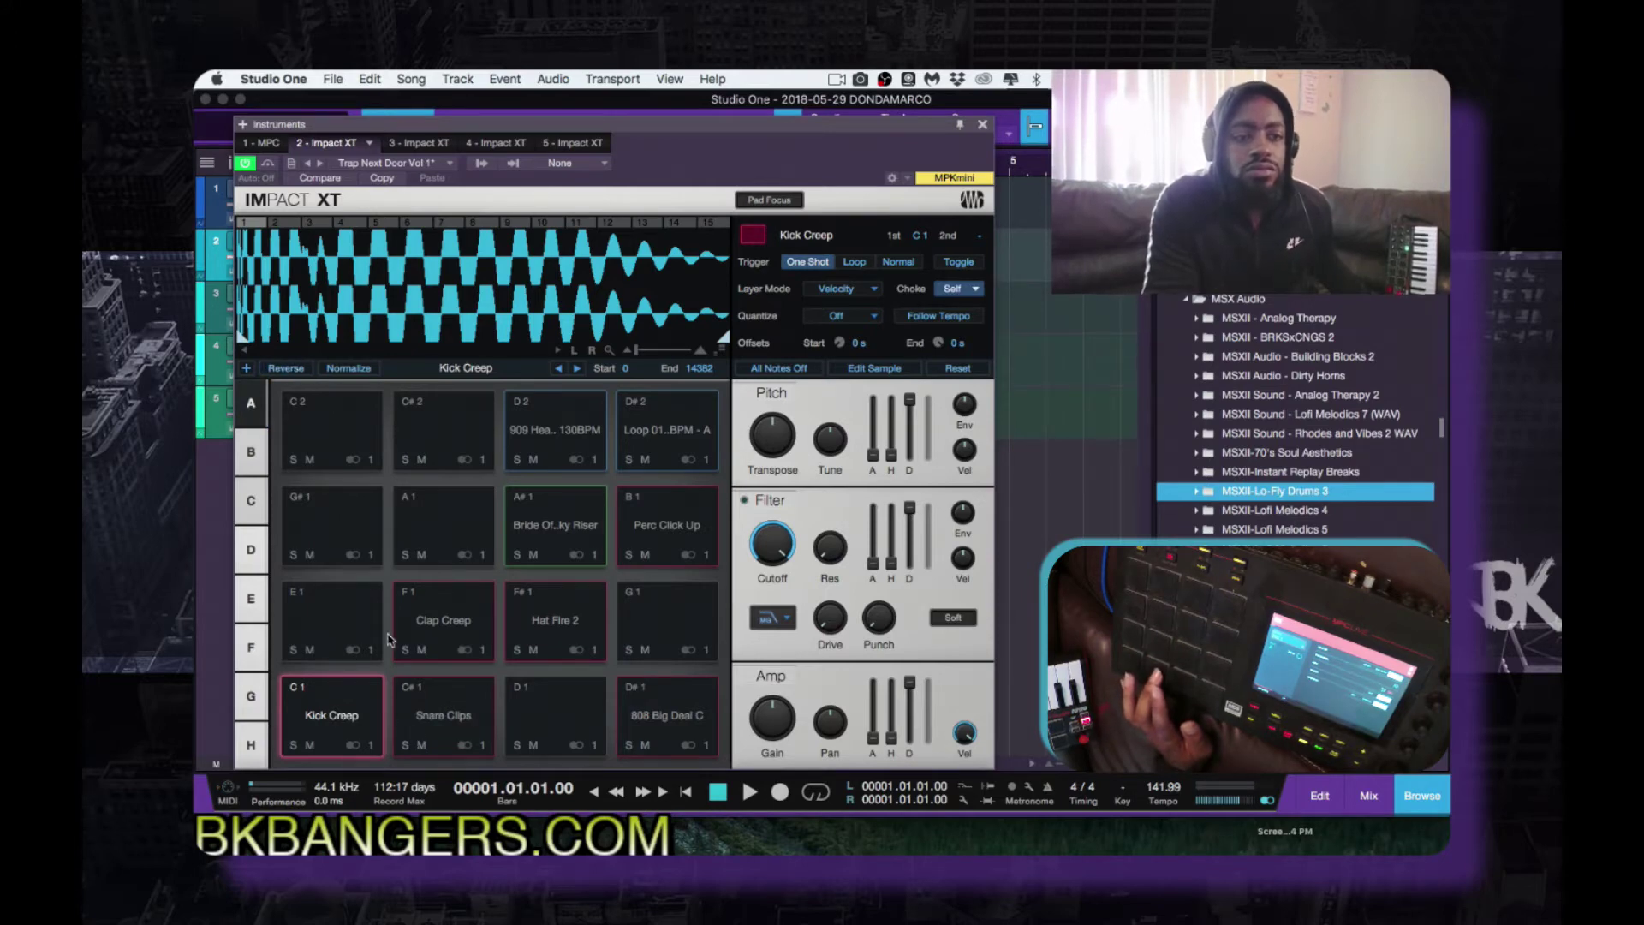
Select the Snare Clips pad and examine its choke group options and second trigger note
{"action": "left_click", "coordinate": [437, 734]}
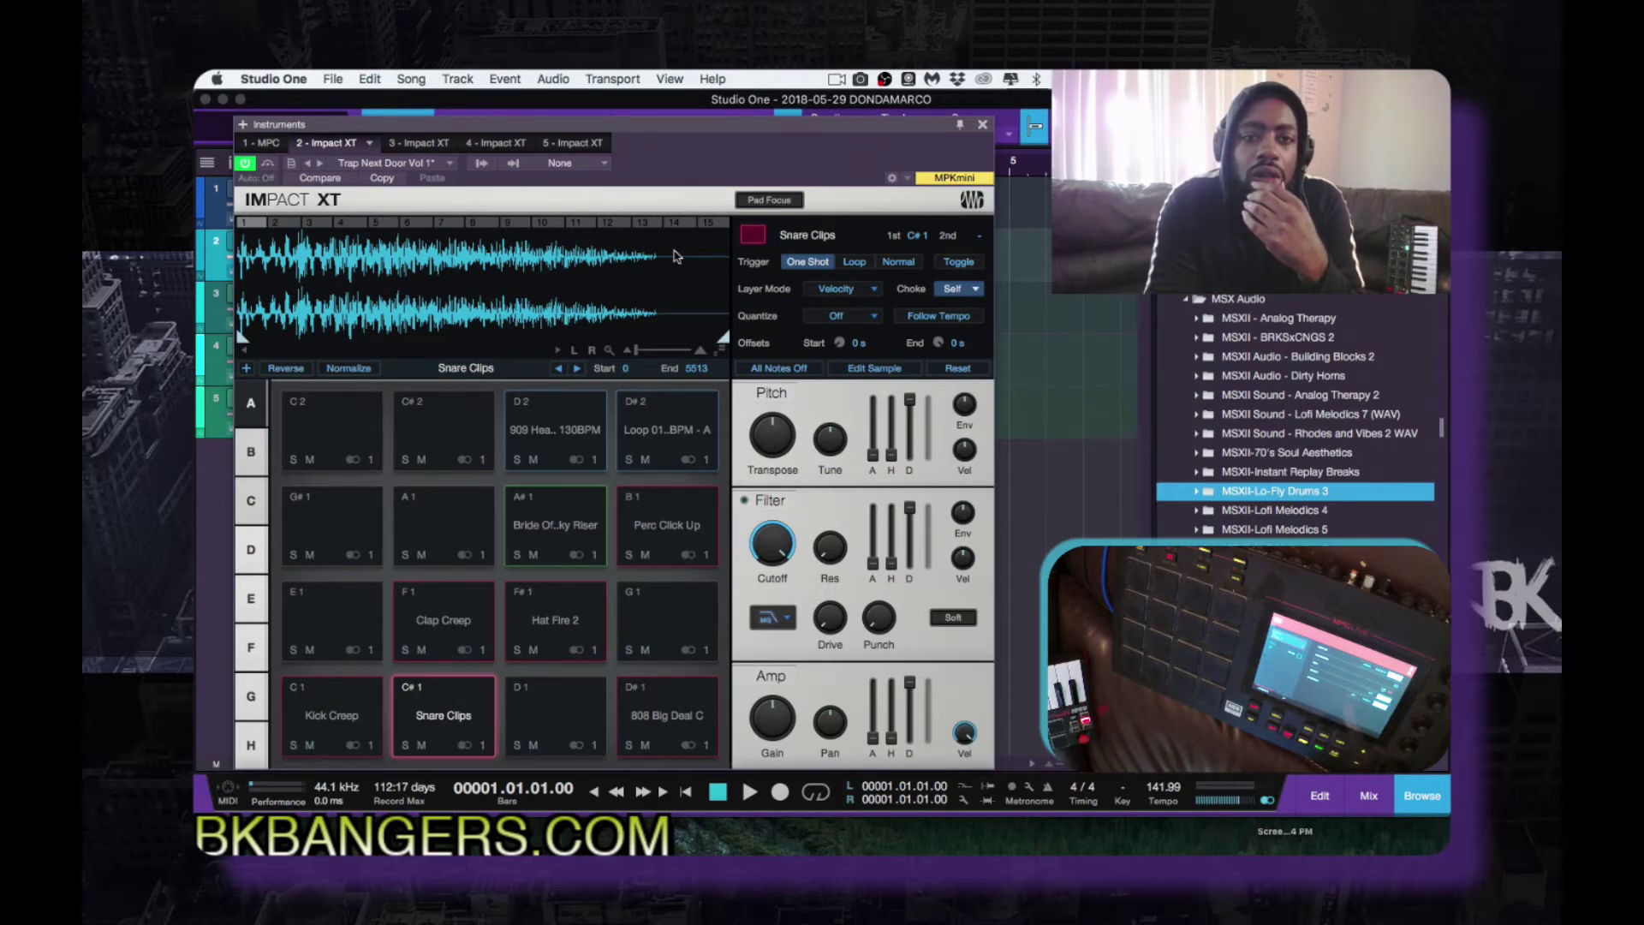
{"action": "left_click", "coordinate": [976, 290]}
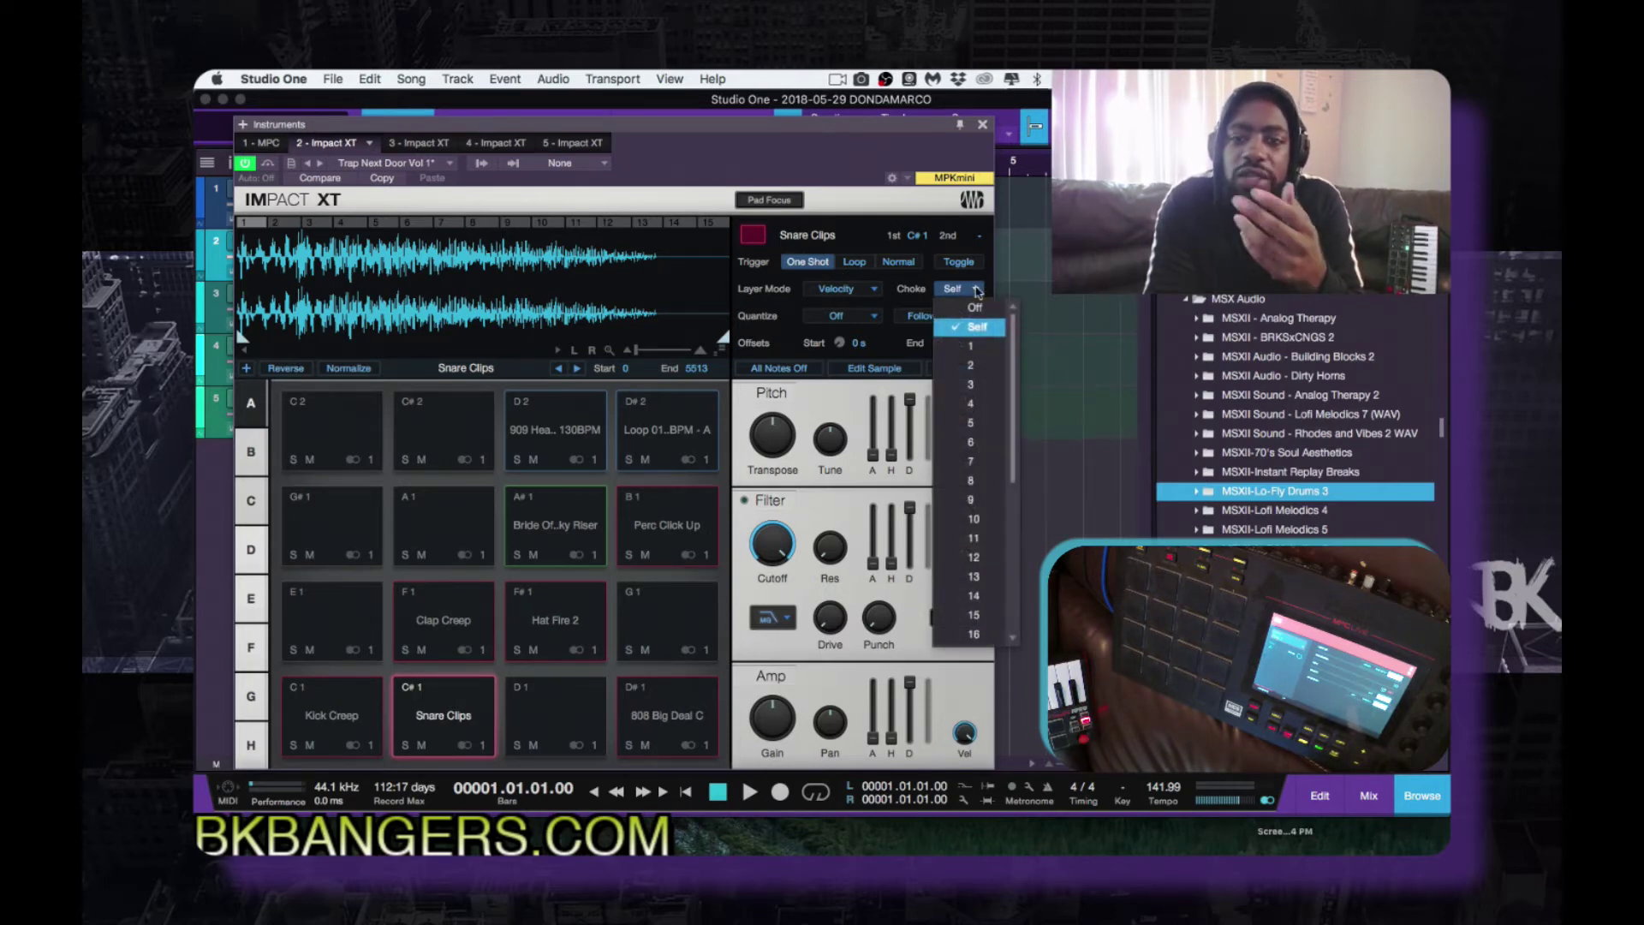
{"action": "left_click", "coordinate": [950, 254]}
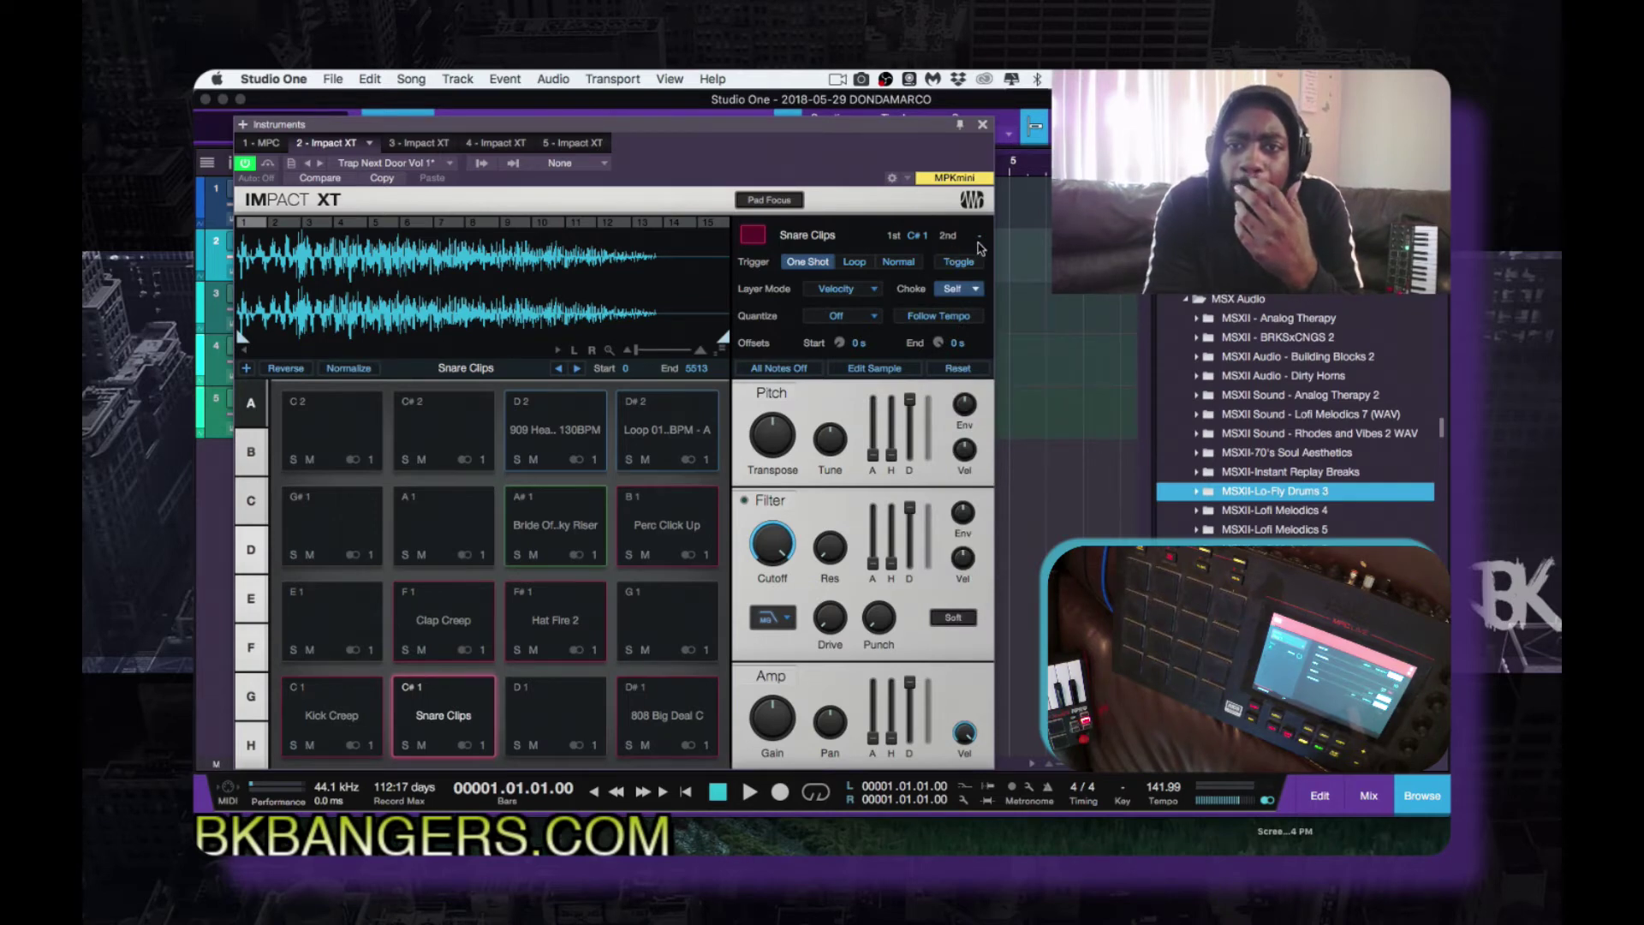
{"action": "left_click", "coordinate": [980, 243]}
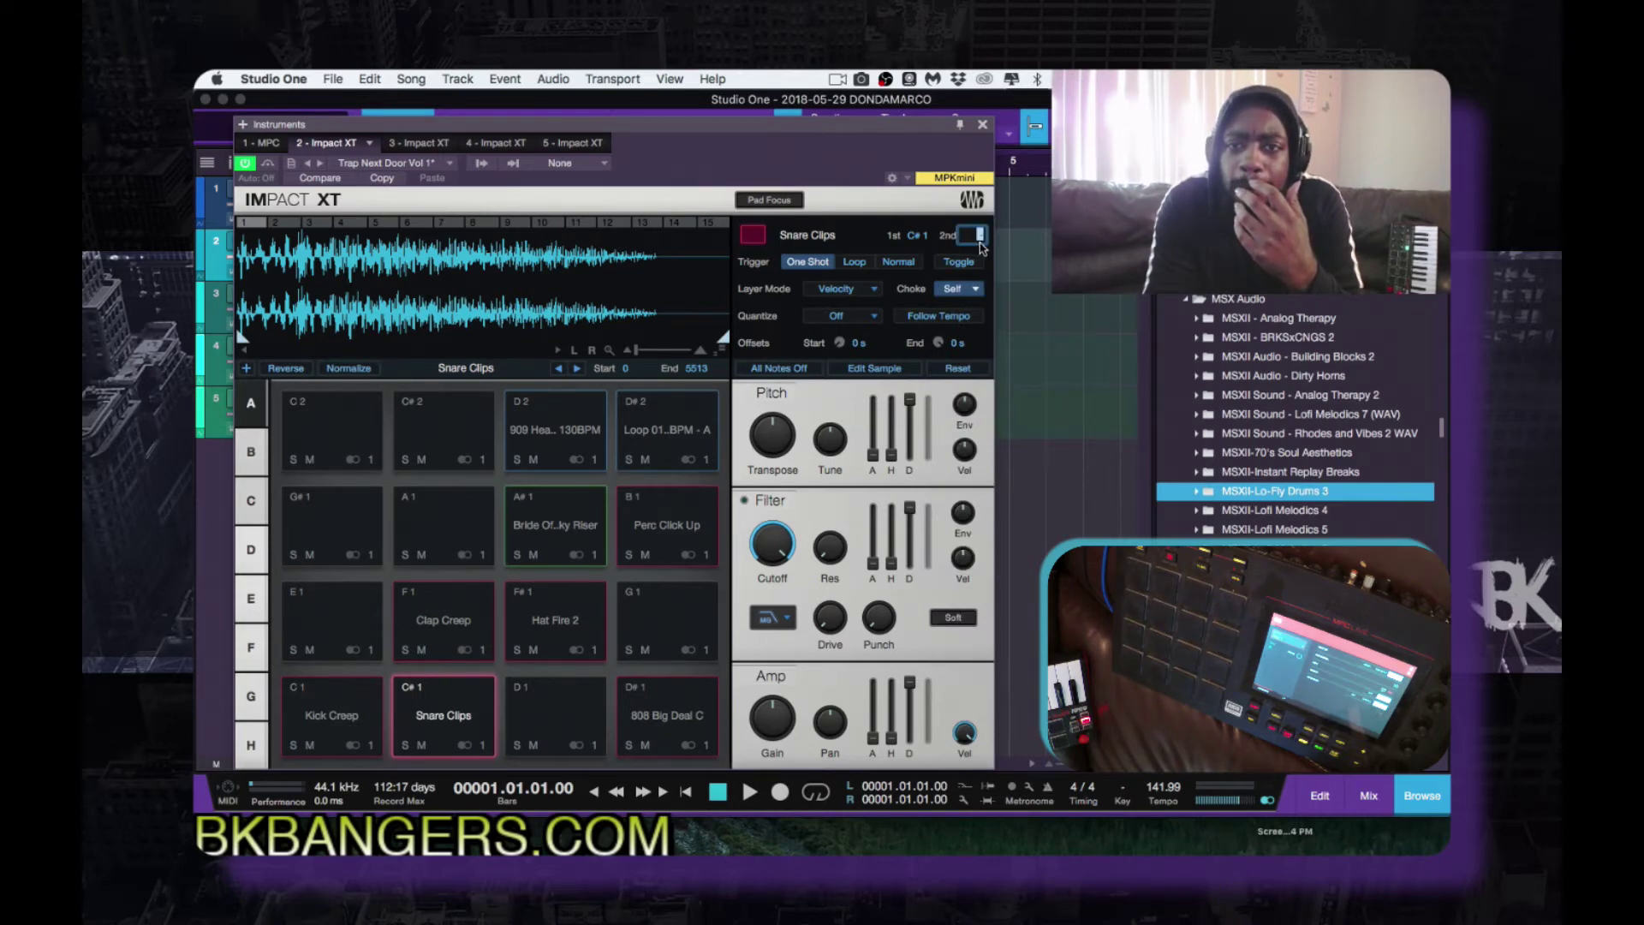
Try the Normal and Loop triggers on the Snare Clips pad, return it to One Shot, and switch Toggle on and off again
{"action": "left_click", "coordinate": [896, 267]}
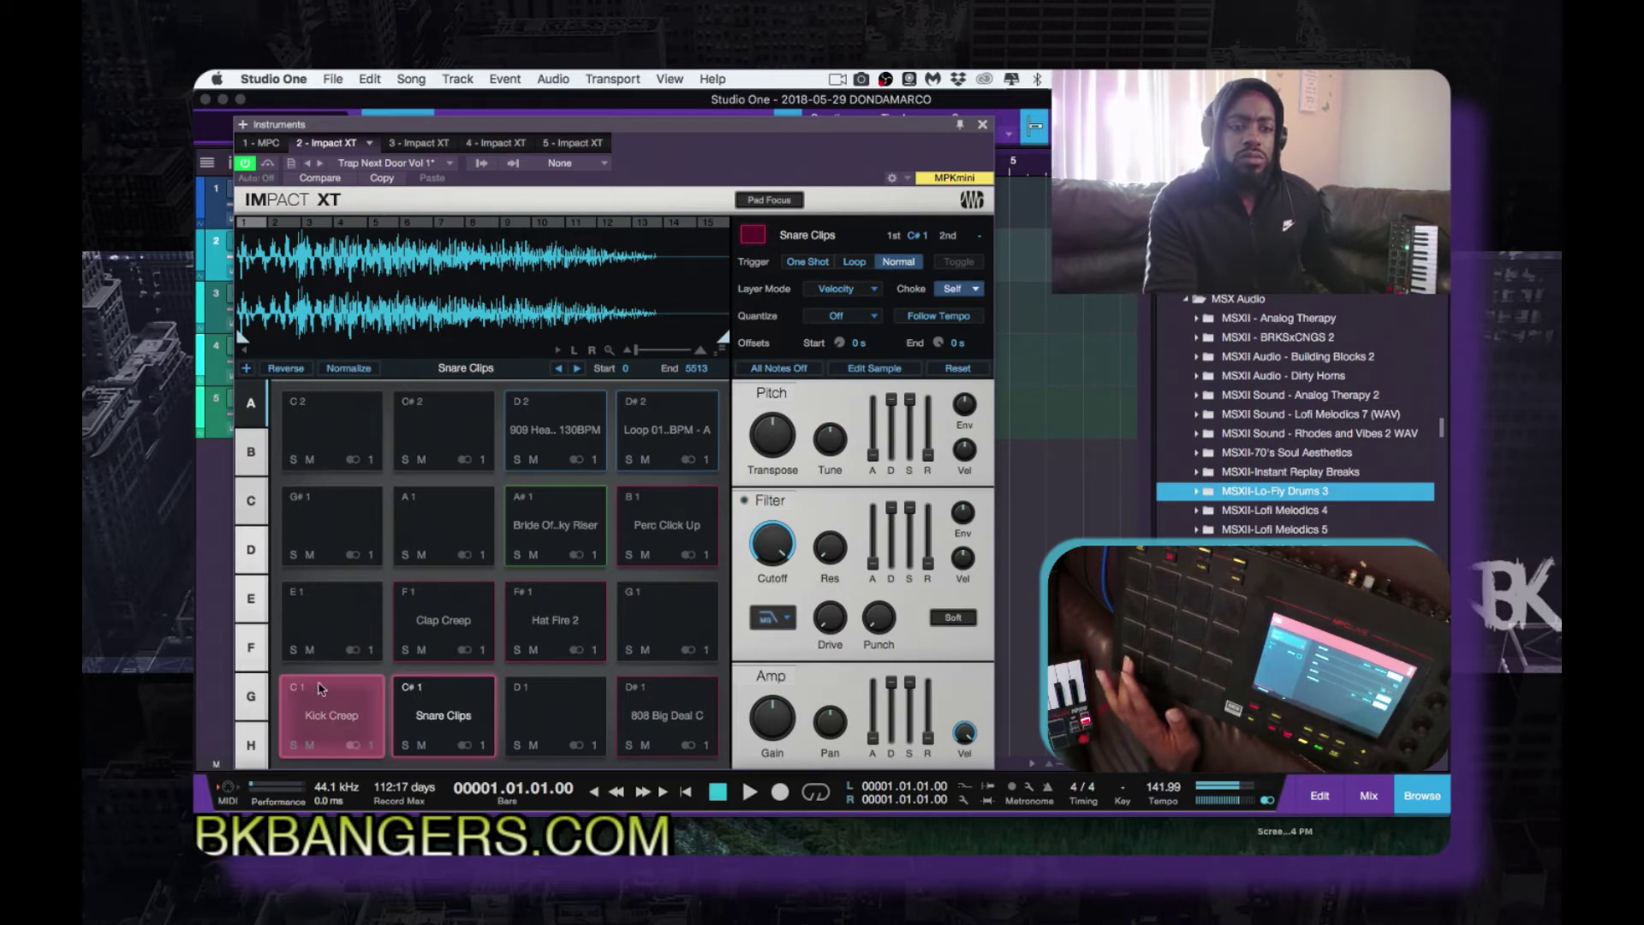
{"action": "left_click", "coordinate": [334, 714]}
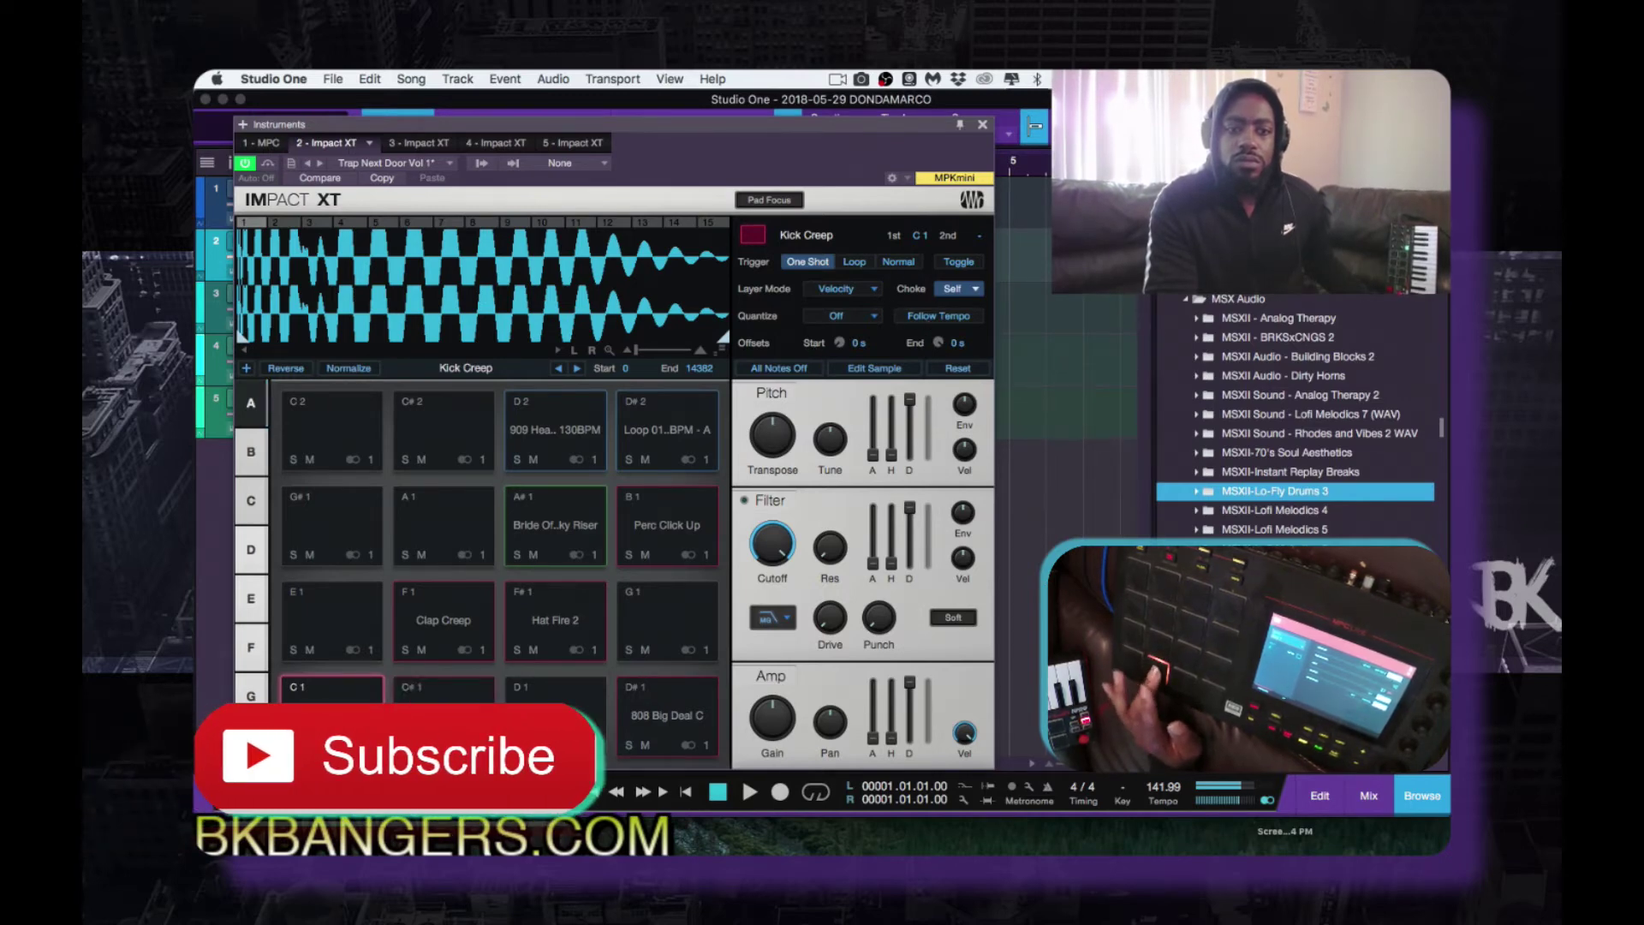
{"action": "left_click", "coordinate": [854, 263]}
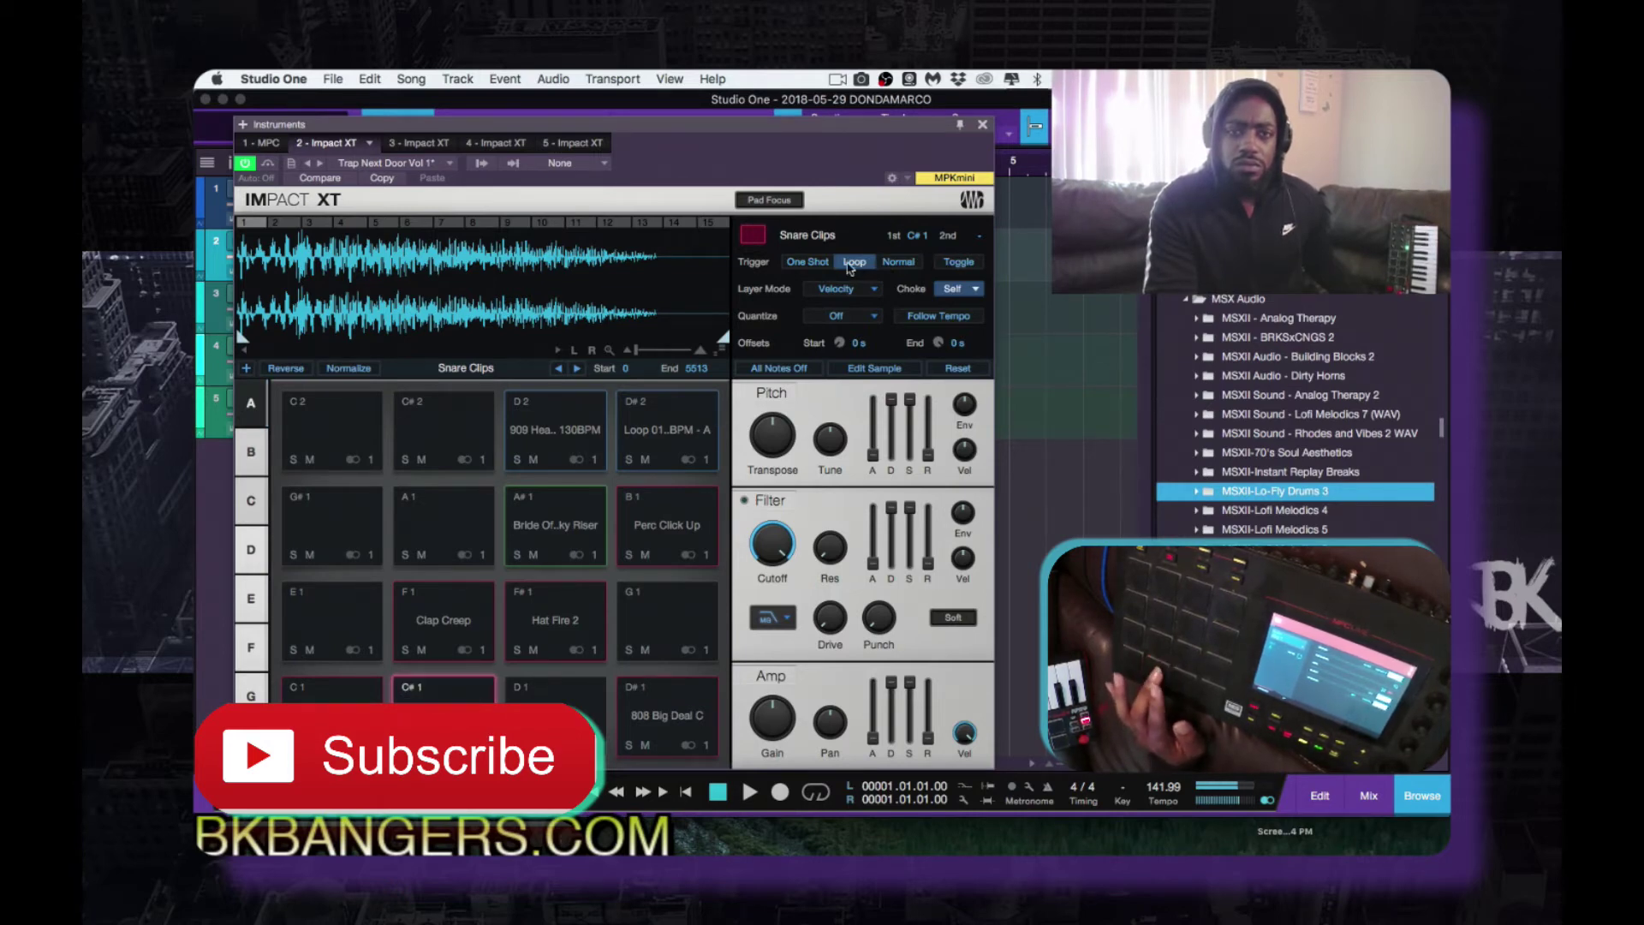
{"action": "left_click", "coordinate": [810, 263]}
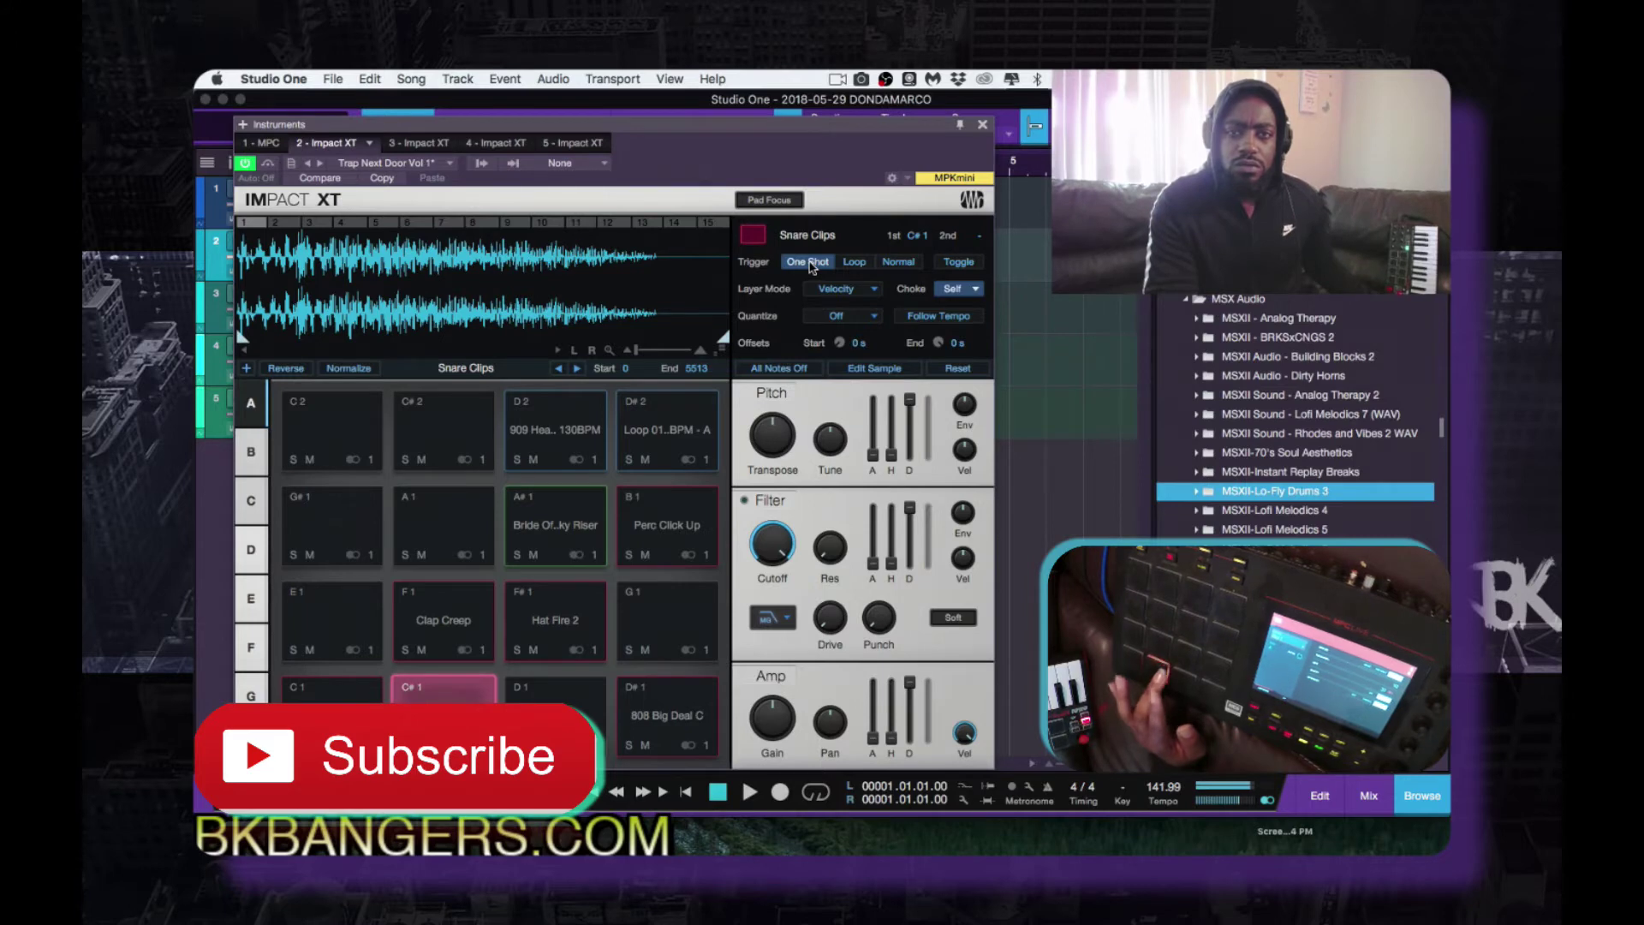
{"action": "left_click", "coordinate": [961, 266]}
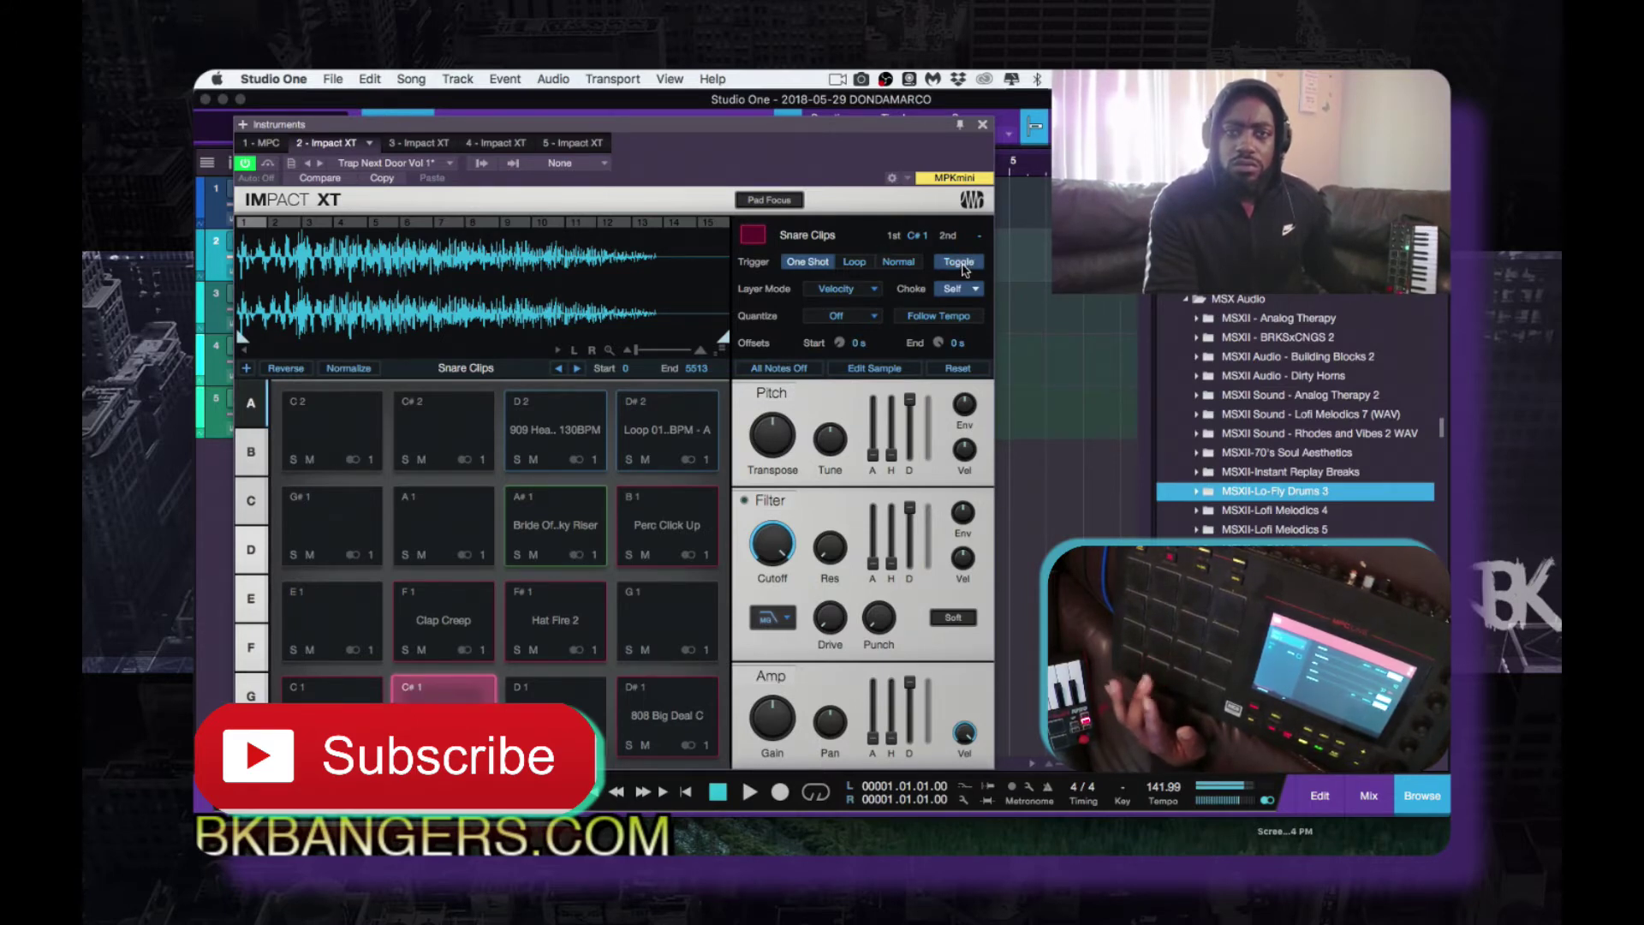
{"action": "left_click", "coordinate": [961, 268]}
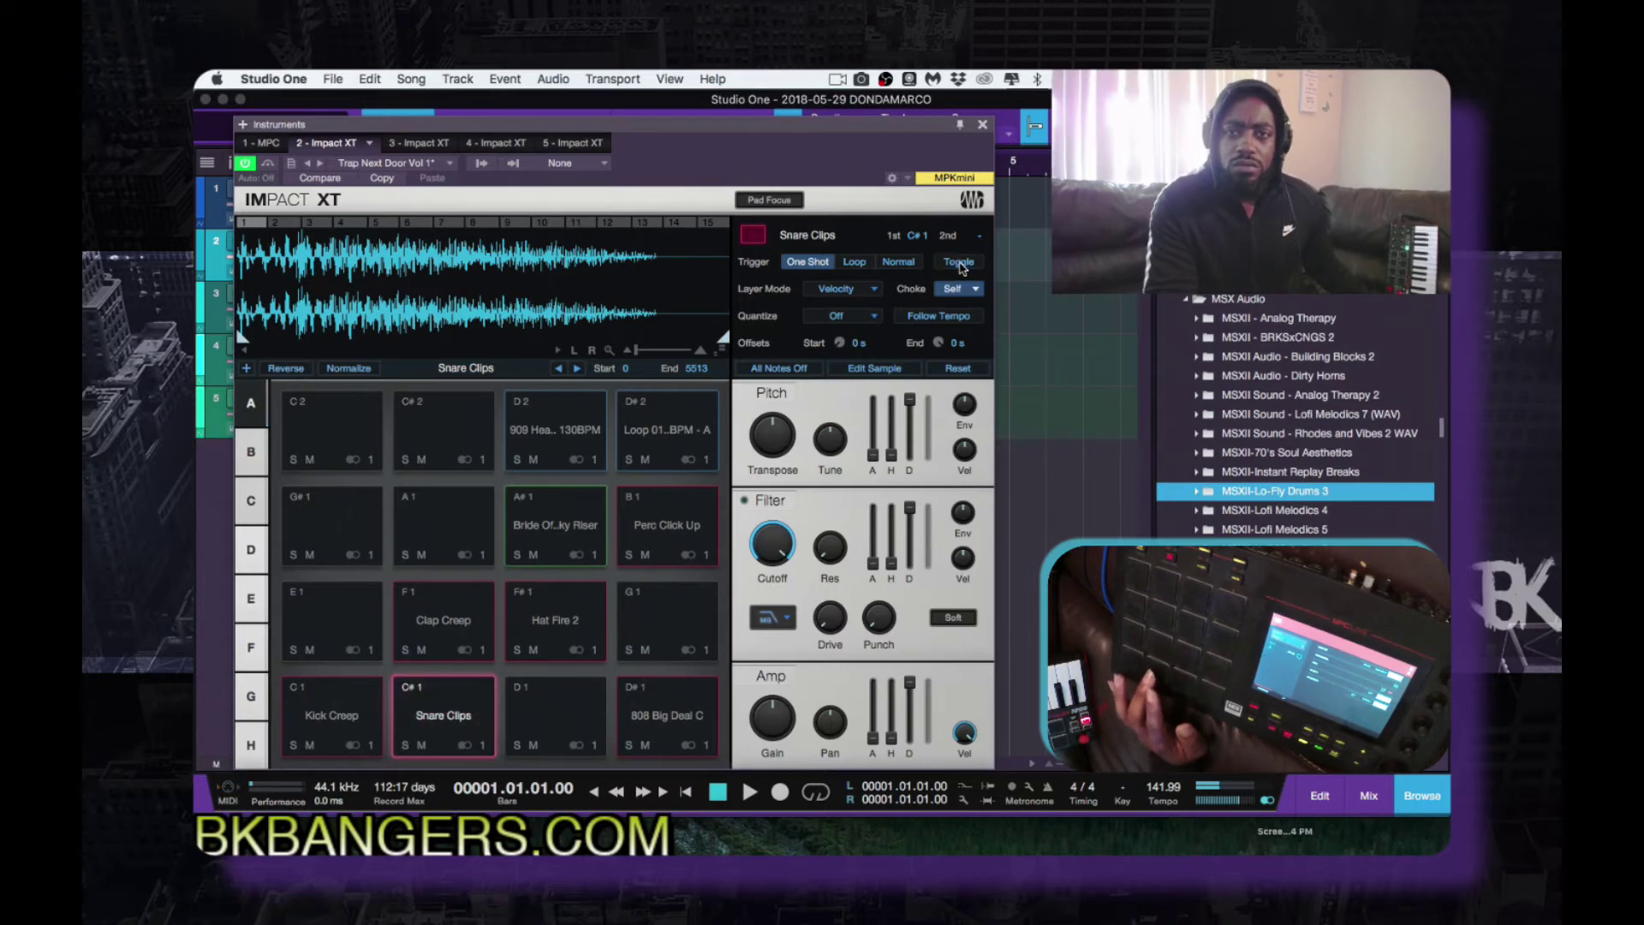
Enable Pad Focus and switch the C1 pad's sample back to Kick Creep
{"action": "left_click", "coordinate": [783, 200]}
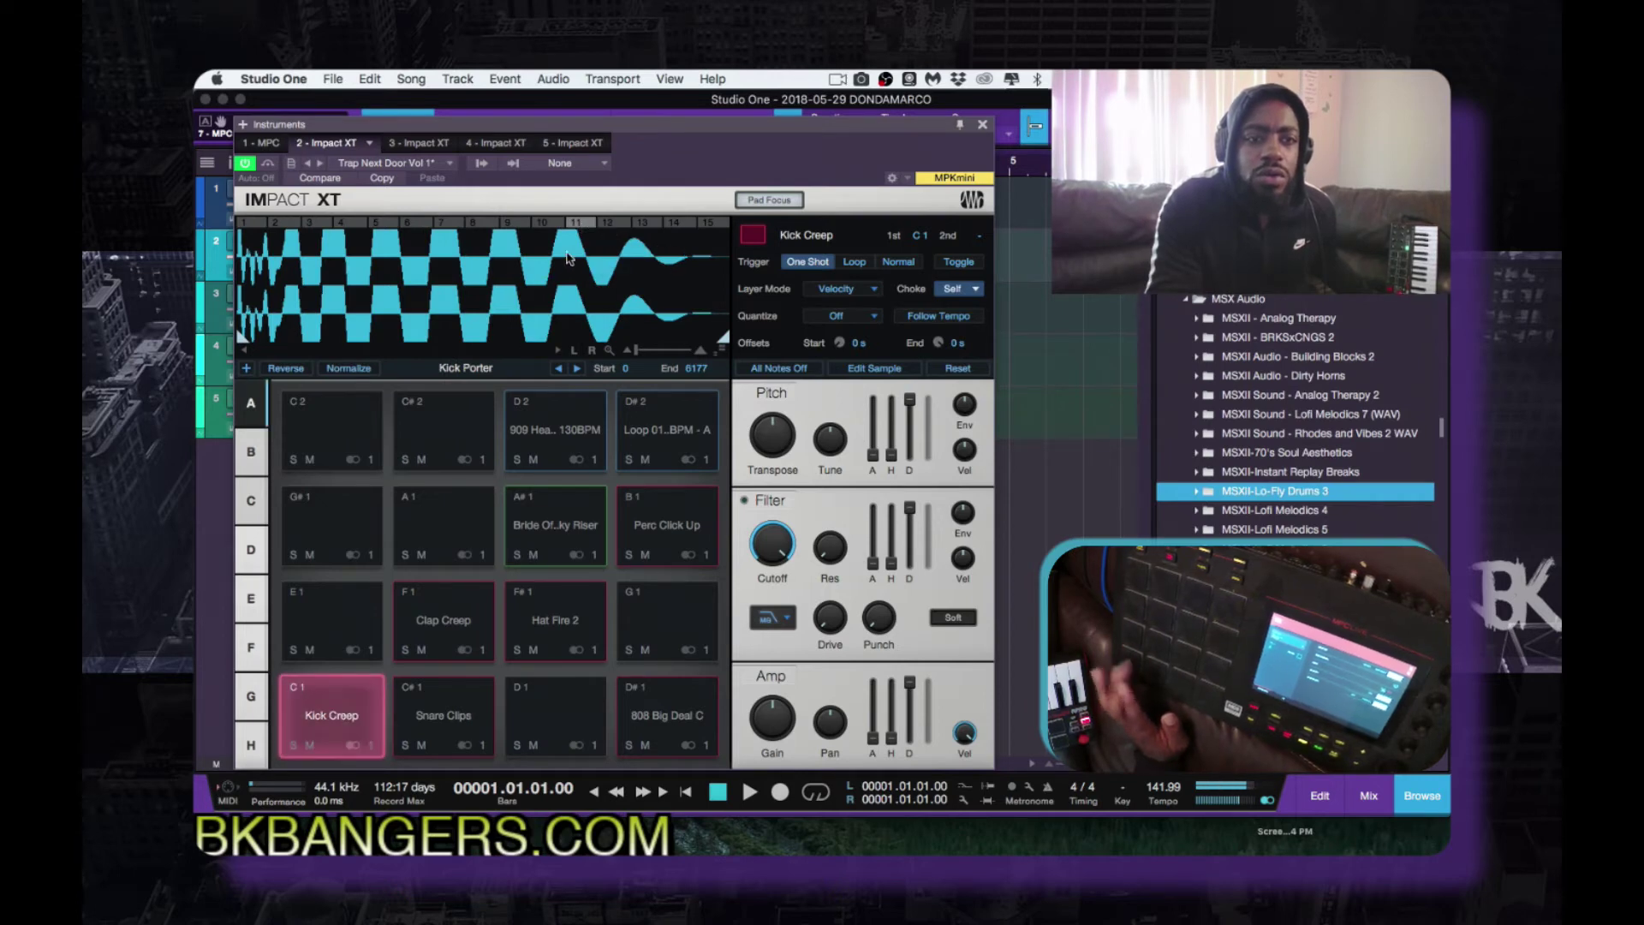
{"action": "left_click", "coordinate": [558, 368]}
{"action": "left_click", "coordinate": [559, 368]}
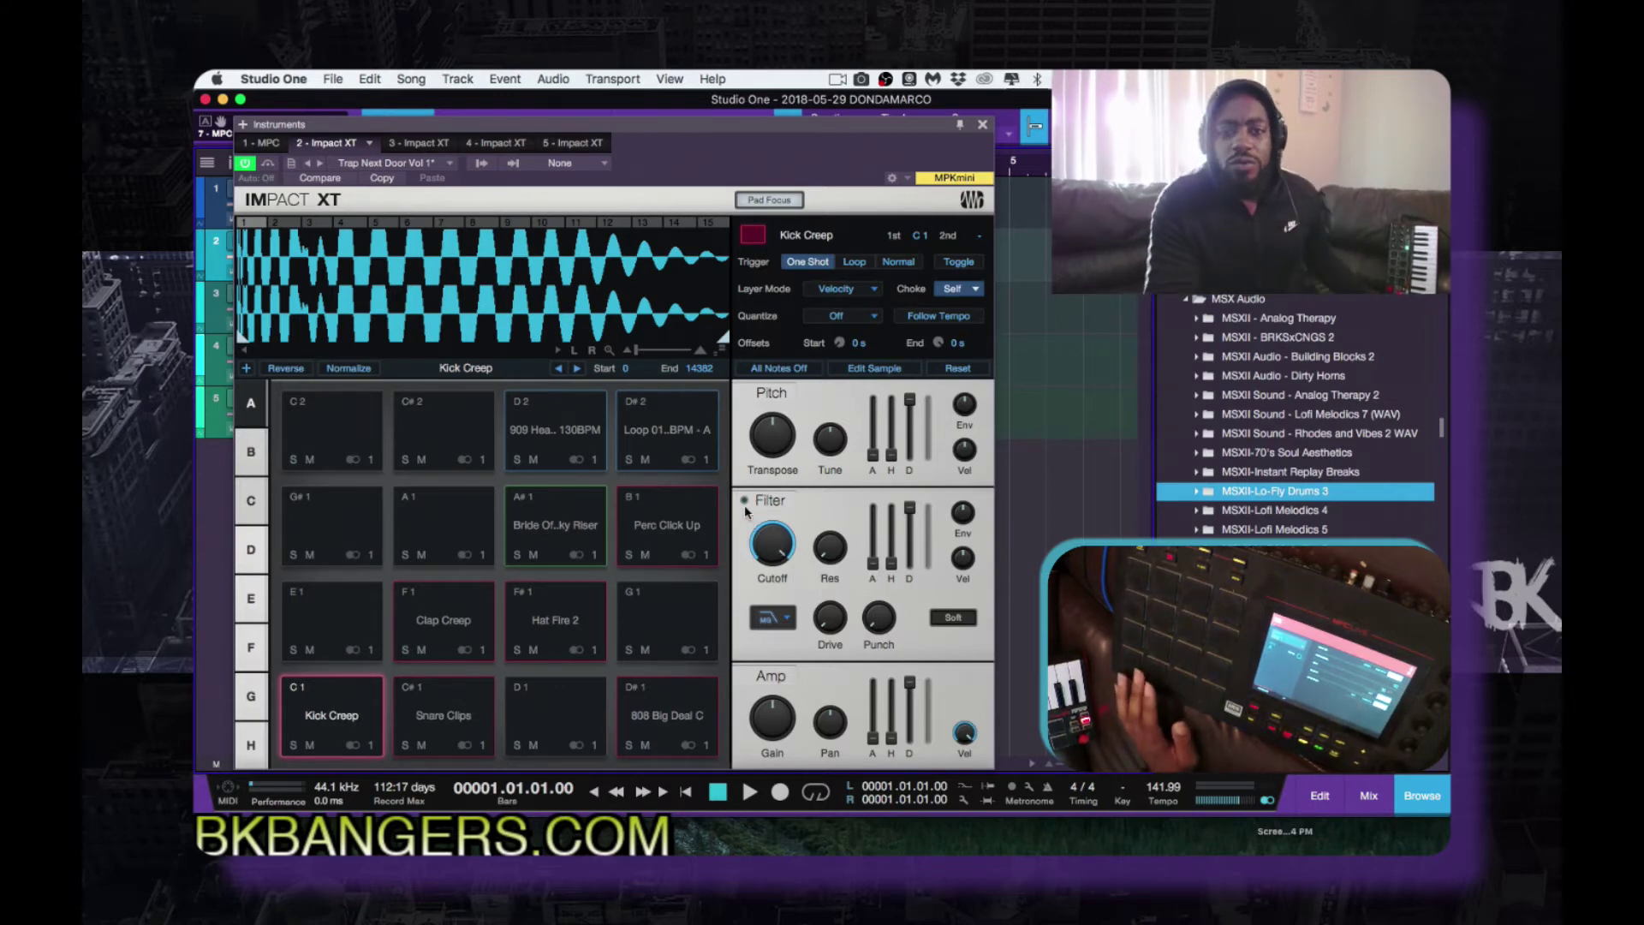
Try adjusting the filter cutoff, pitch transpose and amp velocity amount of the Kick Creep pad
{"action": "mouse_move", "coordinate": [768, 548]}
{"action": "left_mouse_down"}
{"action": "mouse_move", "coordinate": [794, 809]}
{"action": "mouse_move", "coordinate": [797, 656]}
{"action": "mouse_move", "coordinate": [781, 702]}
{"action": "mouse_move", "coordinate": [779, 630]}
{"action": "mouse_move", "coordinate": [801, 545]}
{"action": "left_mouse_up"}
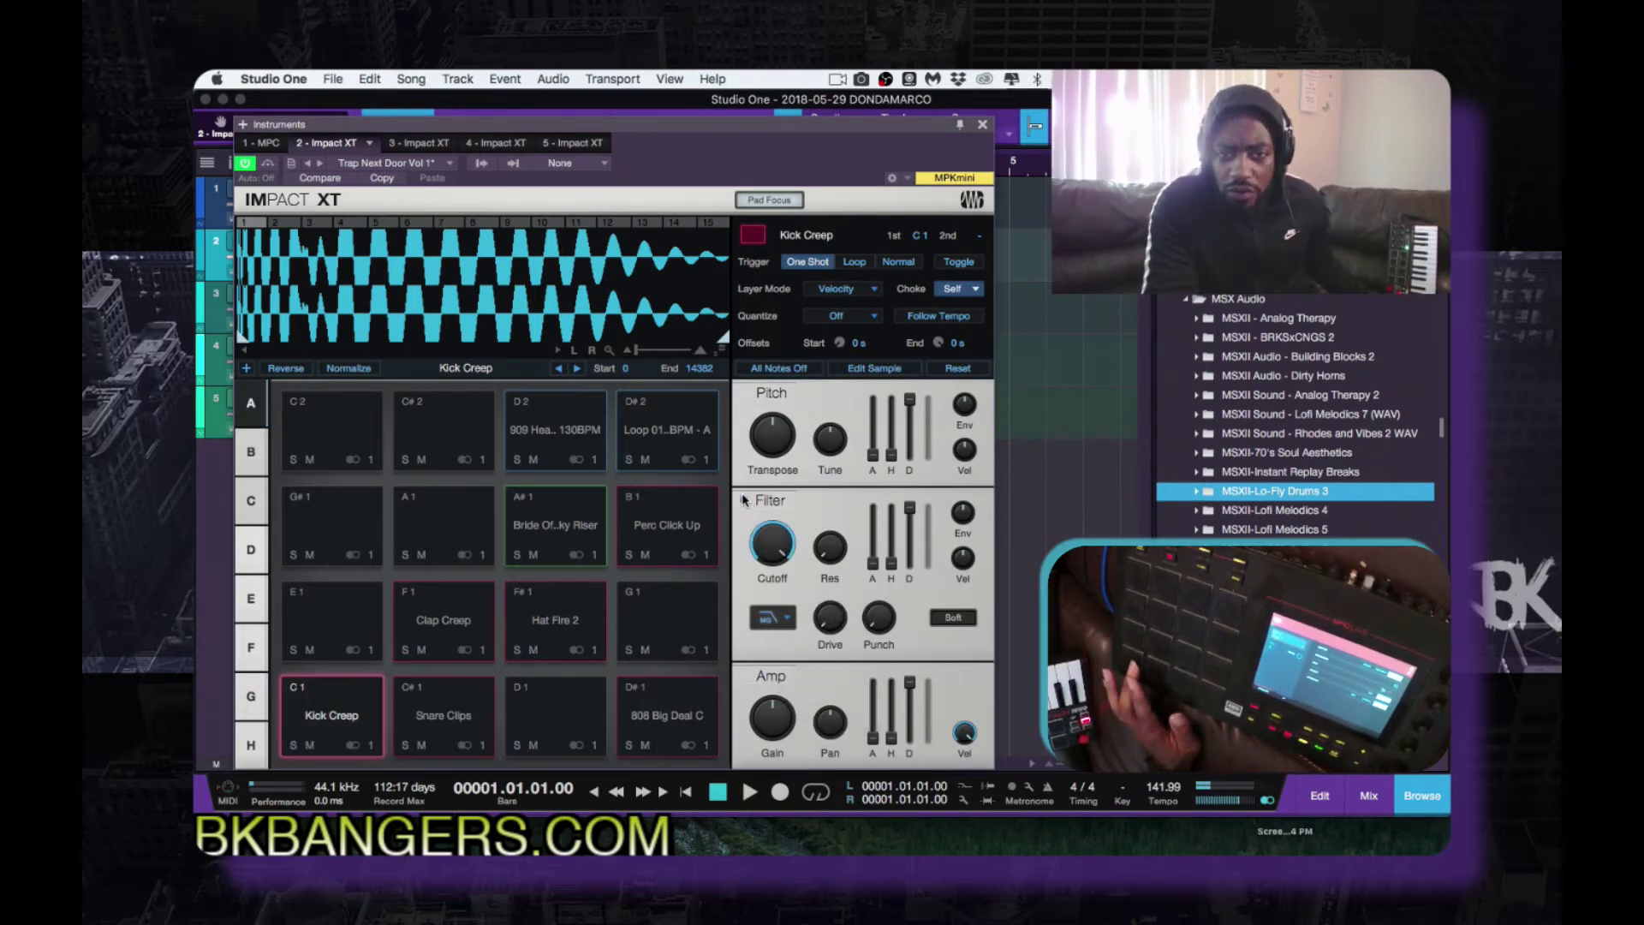
{"action": "mouse_move", "coordinate": [777, 441]}
{"action": "left_mouse_down"}
{"action": "mouse_move", "coordinate": [779, 360]}
{"action": "mouse_move", "coordinate": [779, 536]}
{"action": "mouse_move", "coordinate": [776, 438]}
{"action": "left_mouse_up"}
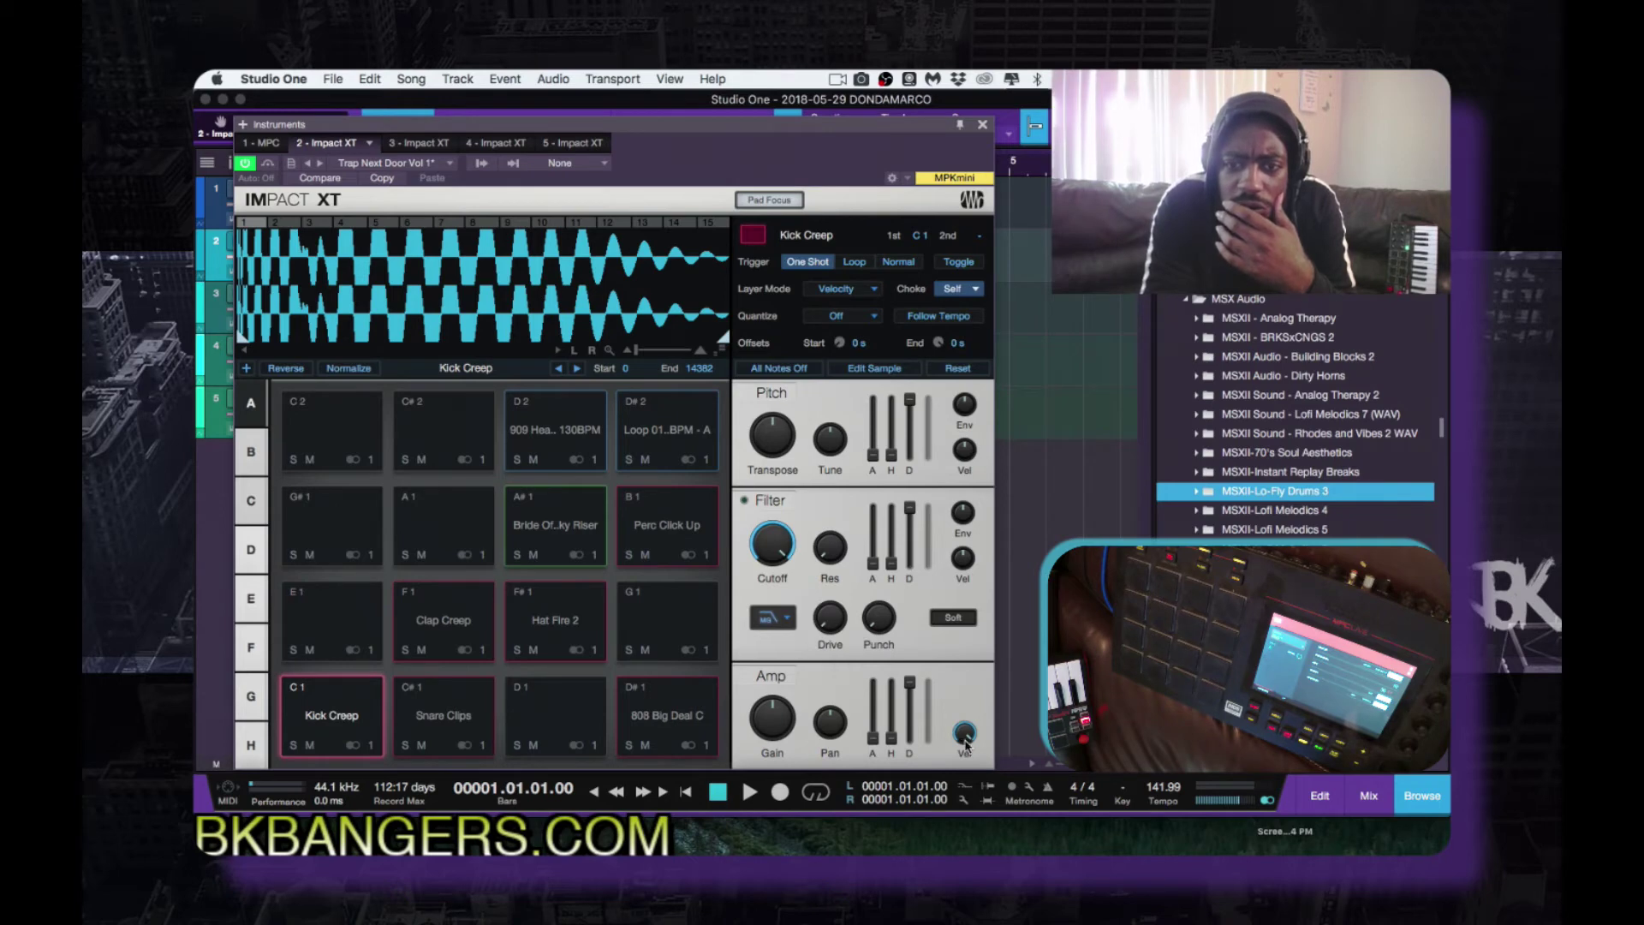
{"action": "left_click_drag", "start_coordinate": [965, 737], "coordinate": [968, 857]}
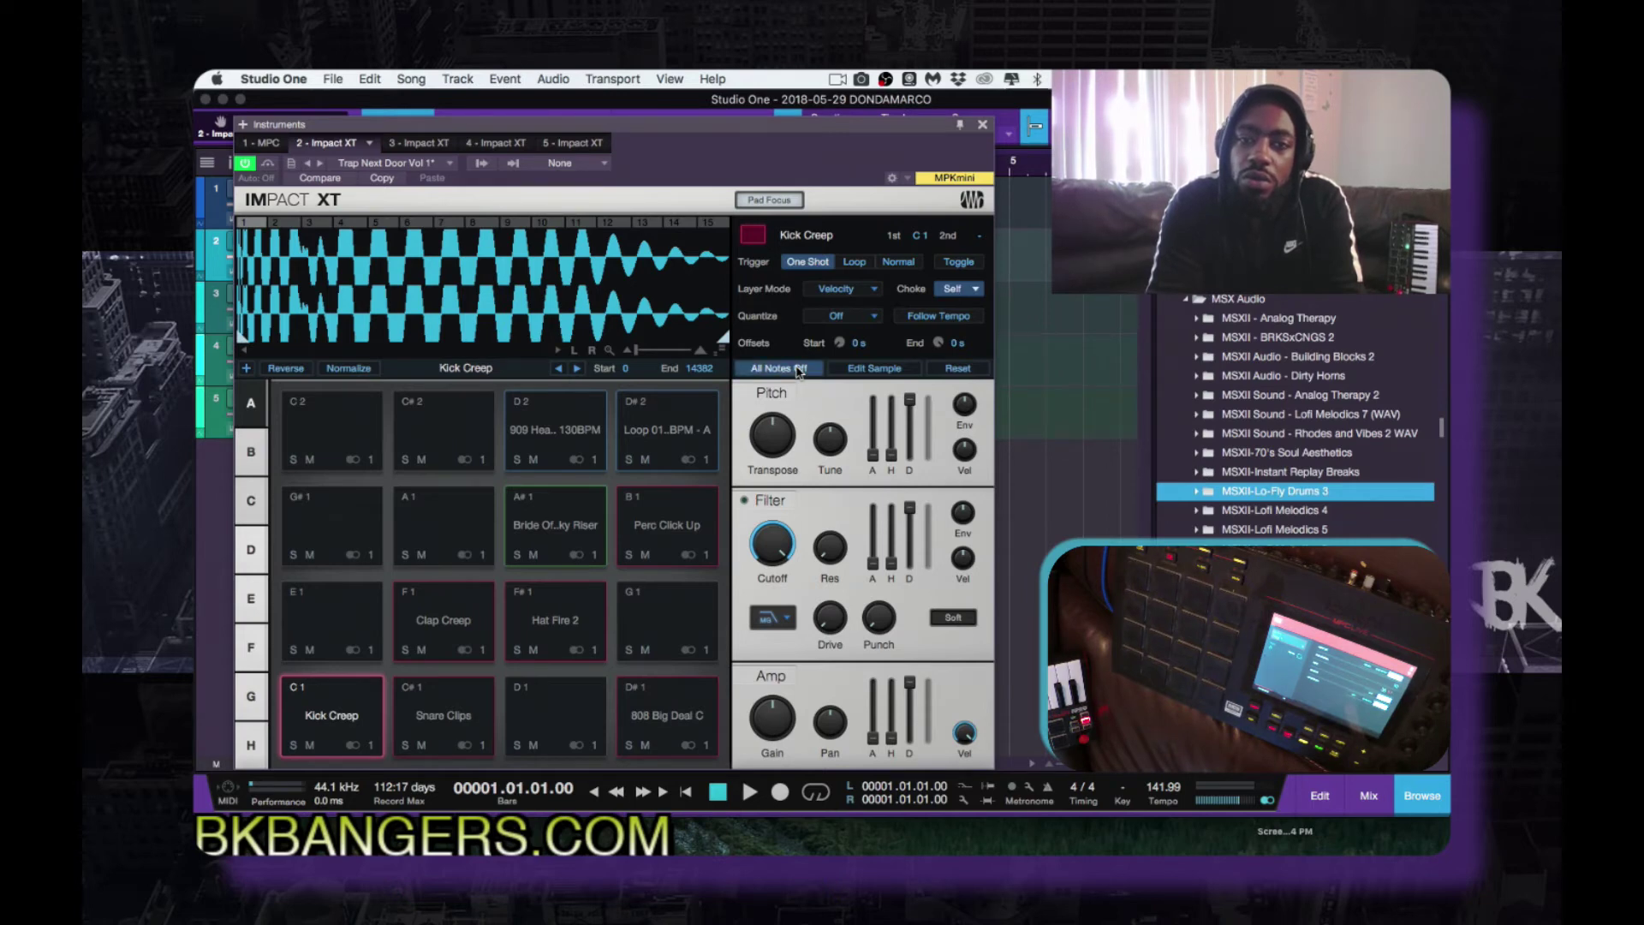
Close the instrument editor and add a new default Impact XT instrument track below track 5
{"action": "left_click", "coordinate": [984, 126]}
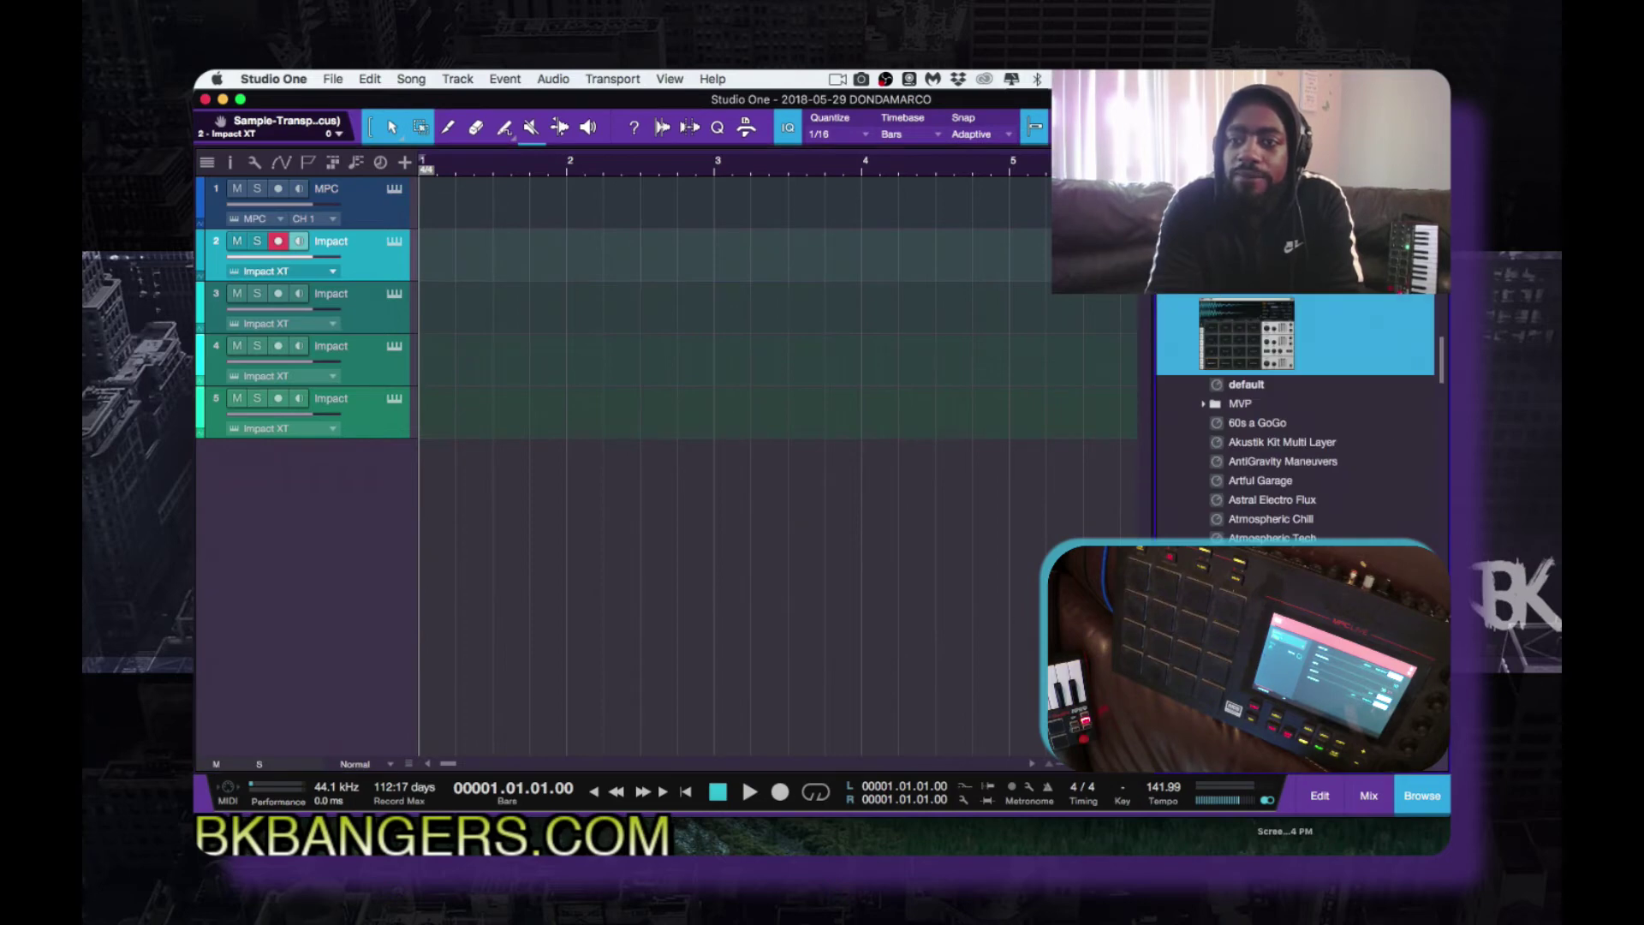
{"action": "left_click_drag", "start_coordinate": [1246, 334], "coordinate": [428, 535]}
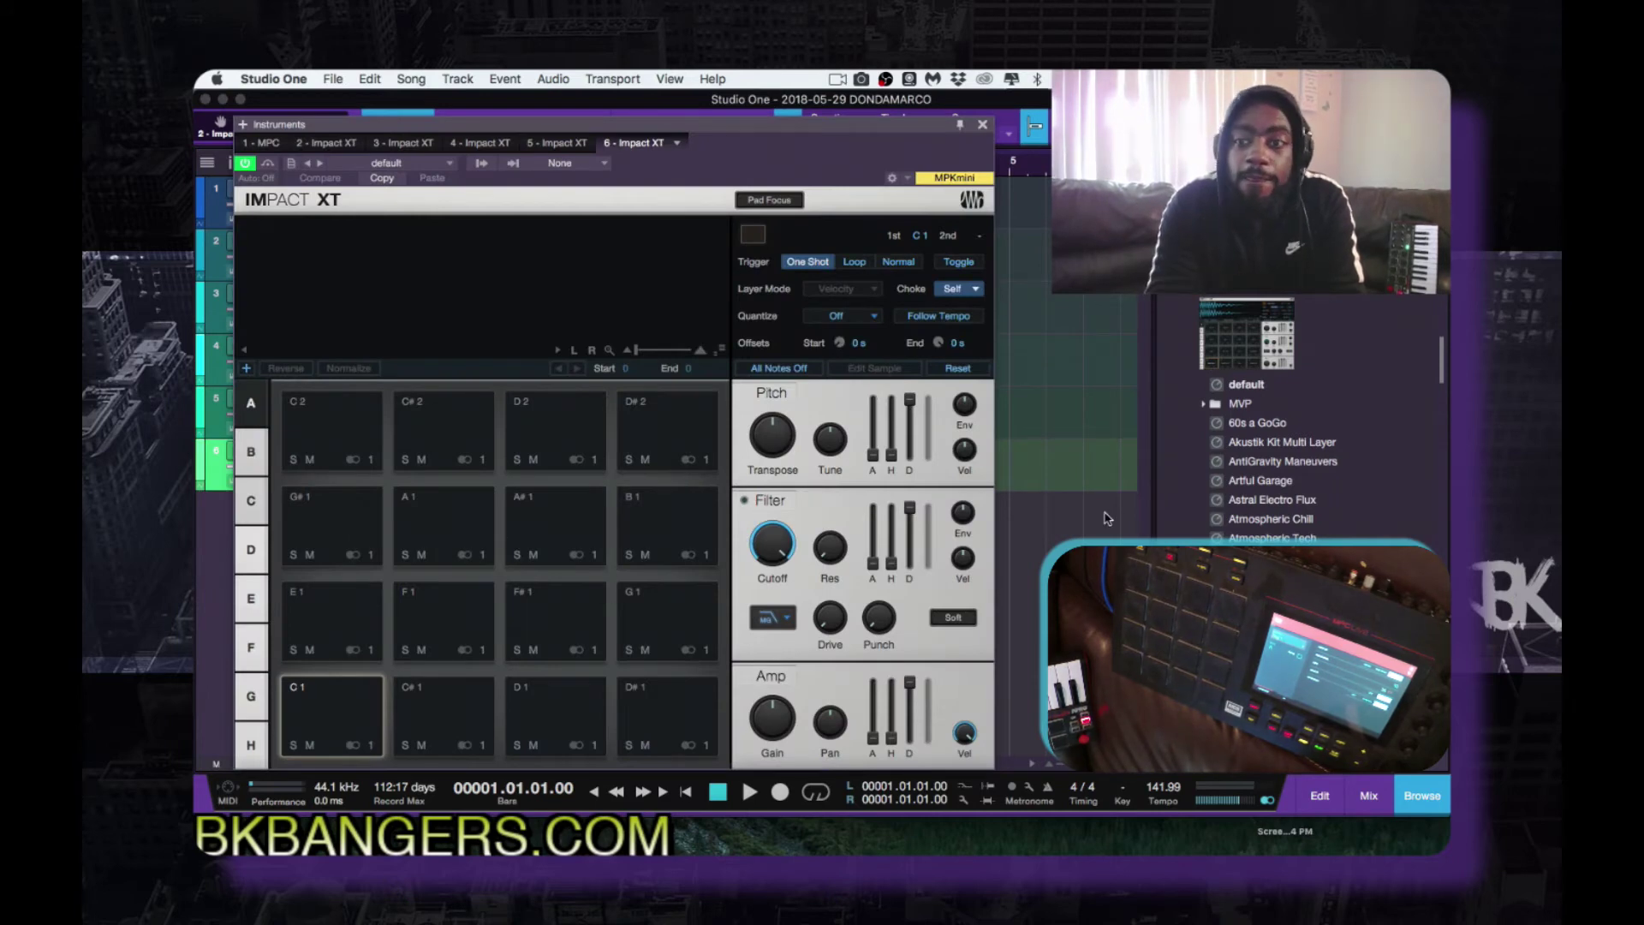
Load the Kicks folder from the MSXII-Lo-Fly Drums 3 library onto the C1 pad
{"action": "scroll", "coordinate": [1293, 420], "scroll_direction": "down", "scroll_amount": 10}
{"action": "left_click", "coordinate": [1276, 490]}
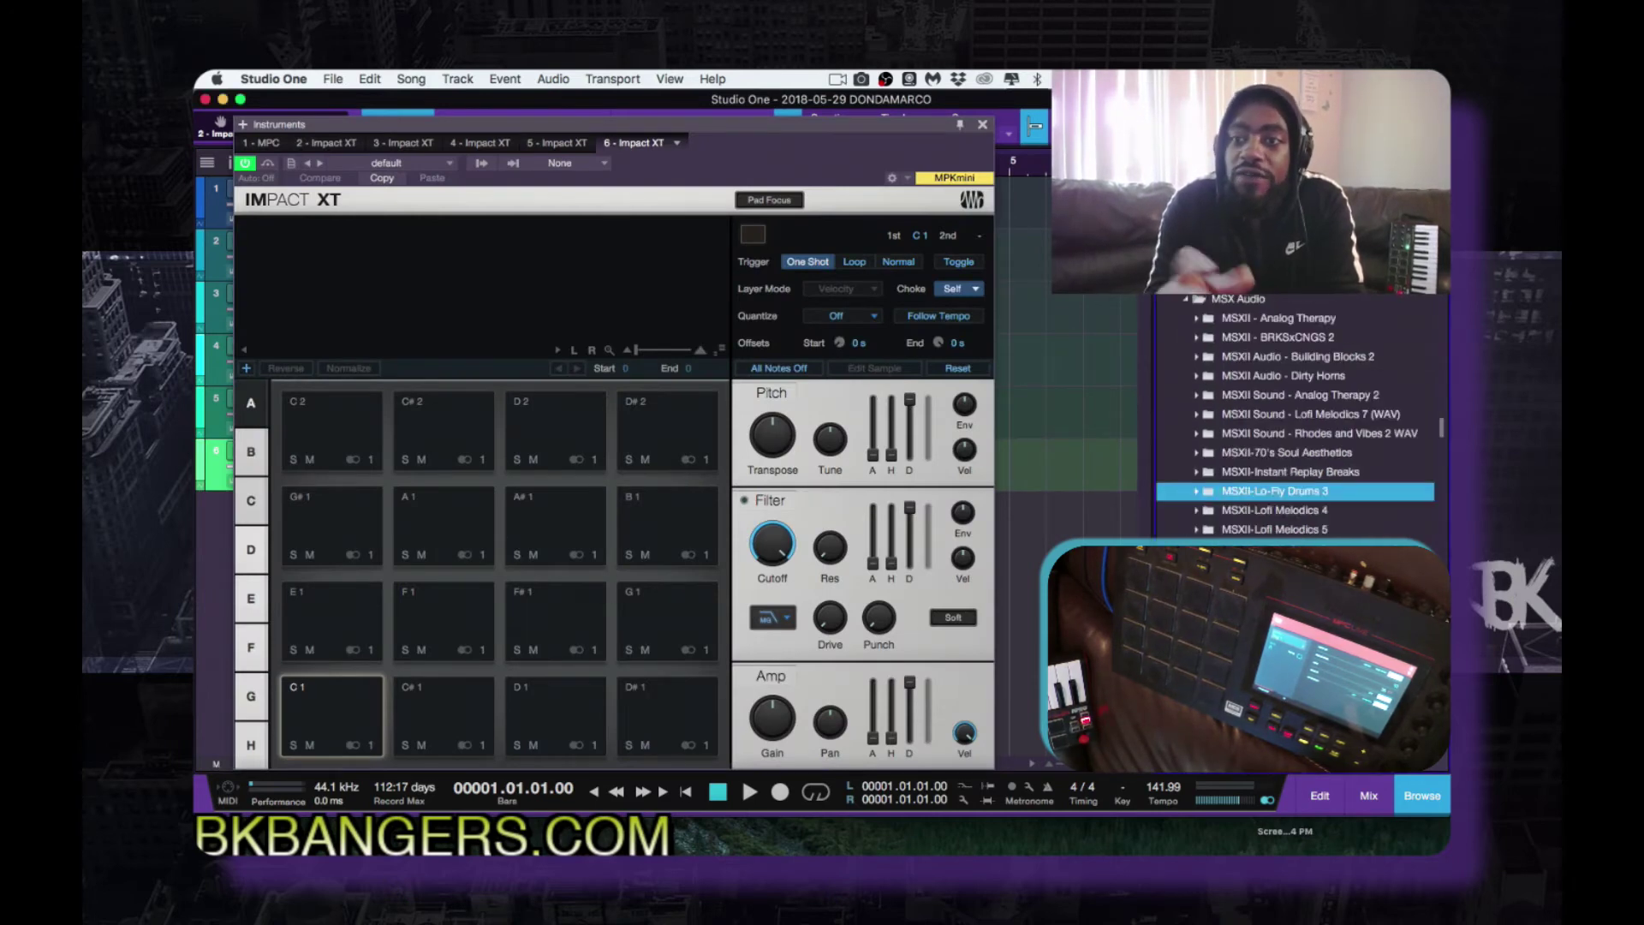
{"action": "left_click", "coordinate": [1195, 492]}
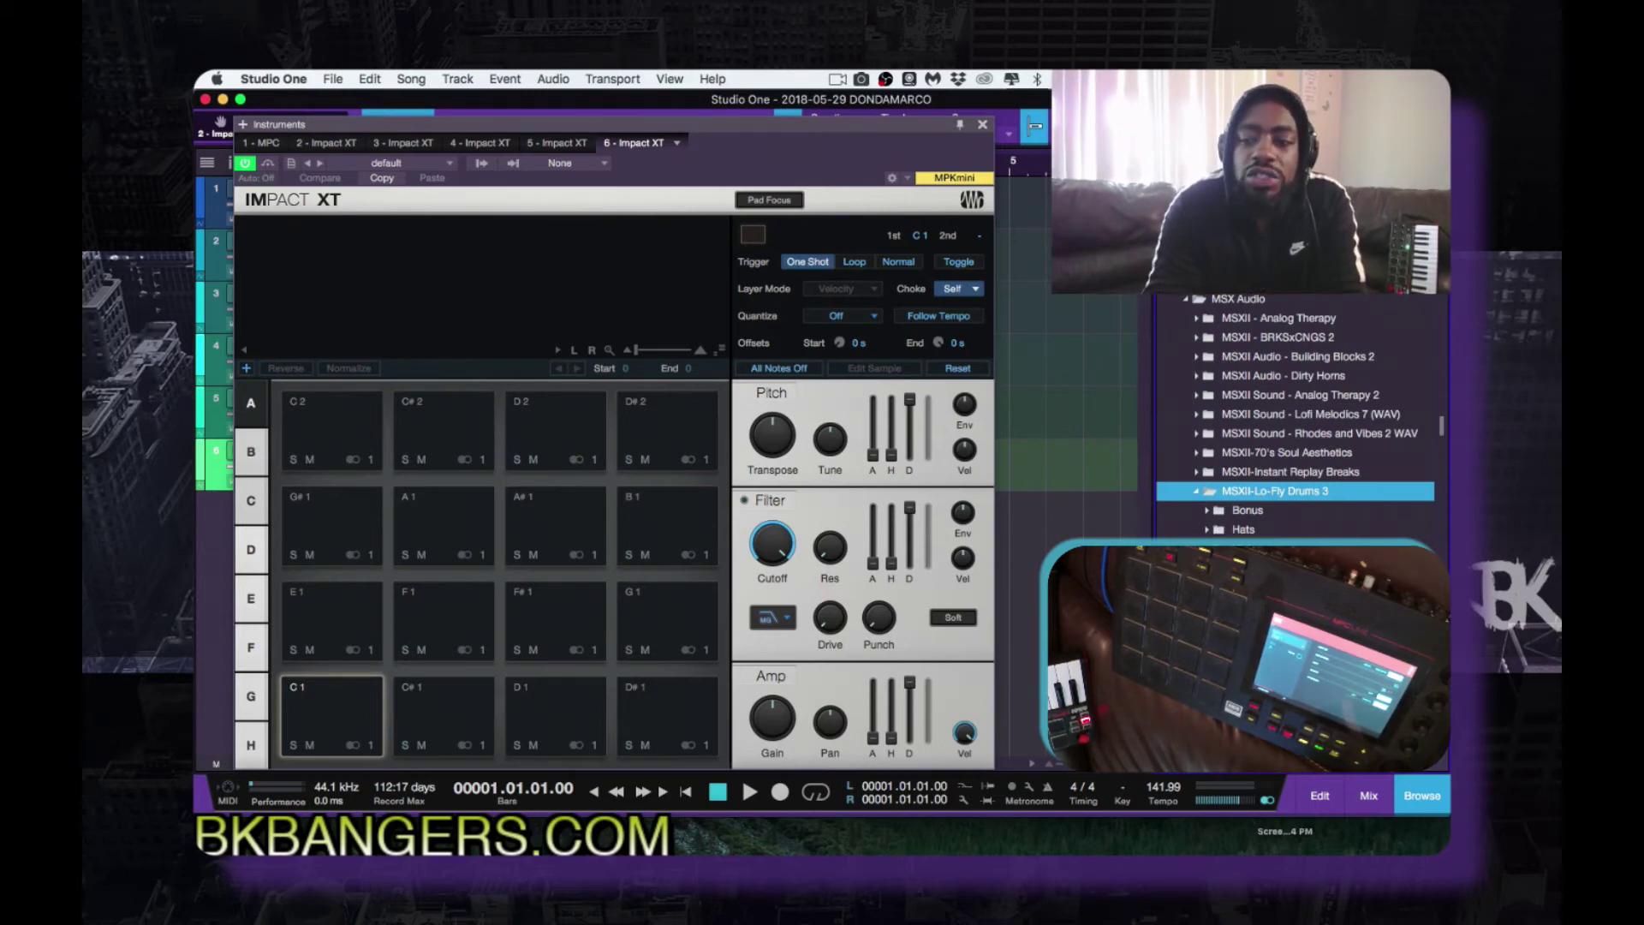
{"action": "key", "text": "Down"}
{"action": "key", "text": "Down"}
{"action": "key", "text": "Down"}
{"action": "key", "text": "Right"}
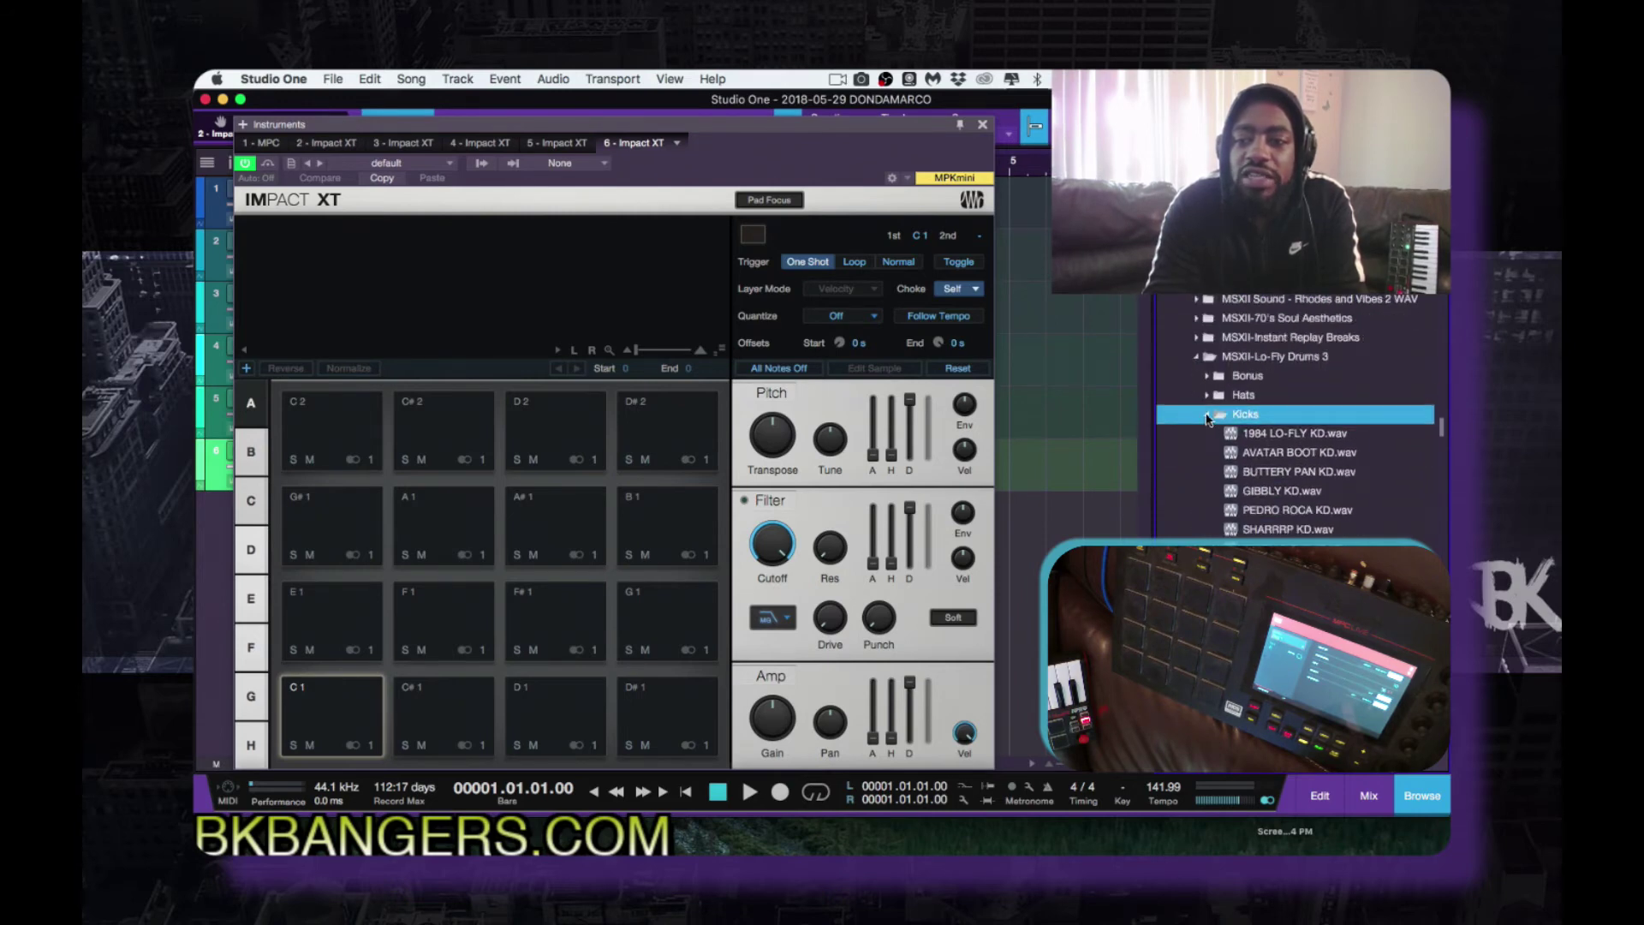
{"action": "left_click", "coordinate": [1206, 415]}
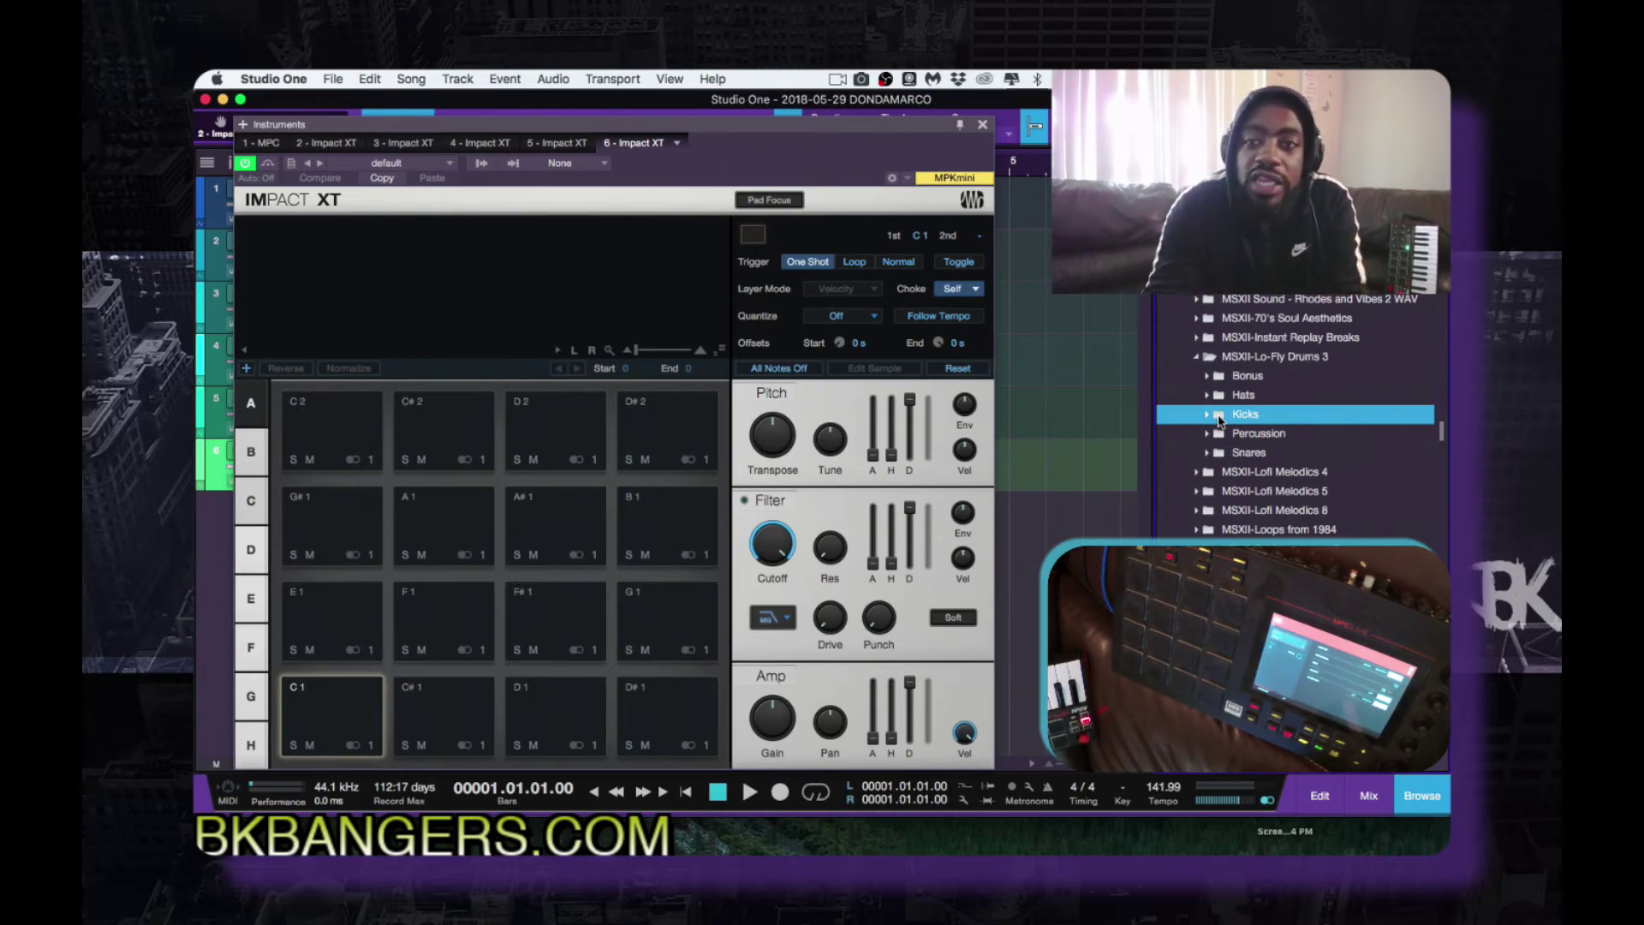
{"action": "left_click_drag", "start_coordinate": [1219, 420], "coordinate": [357, 704]}
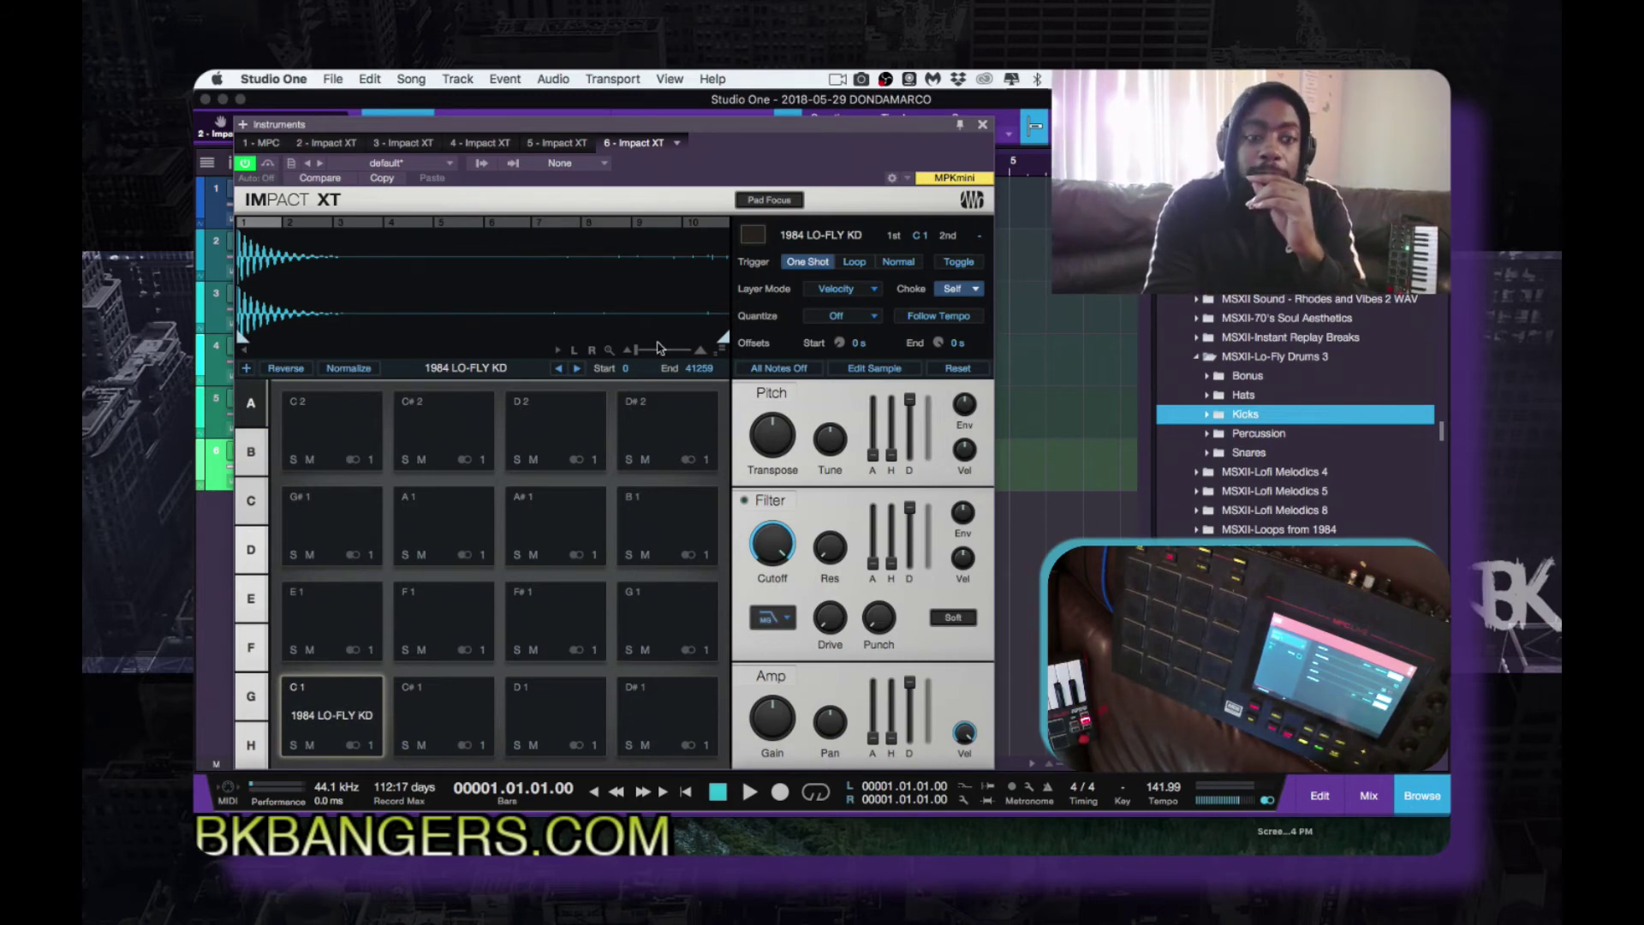
Enable Pad Focus and colour the C1 kick pad crimson
{"action": "left_click", "coordinate": [781, 204]}
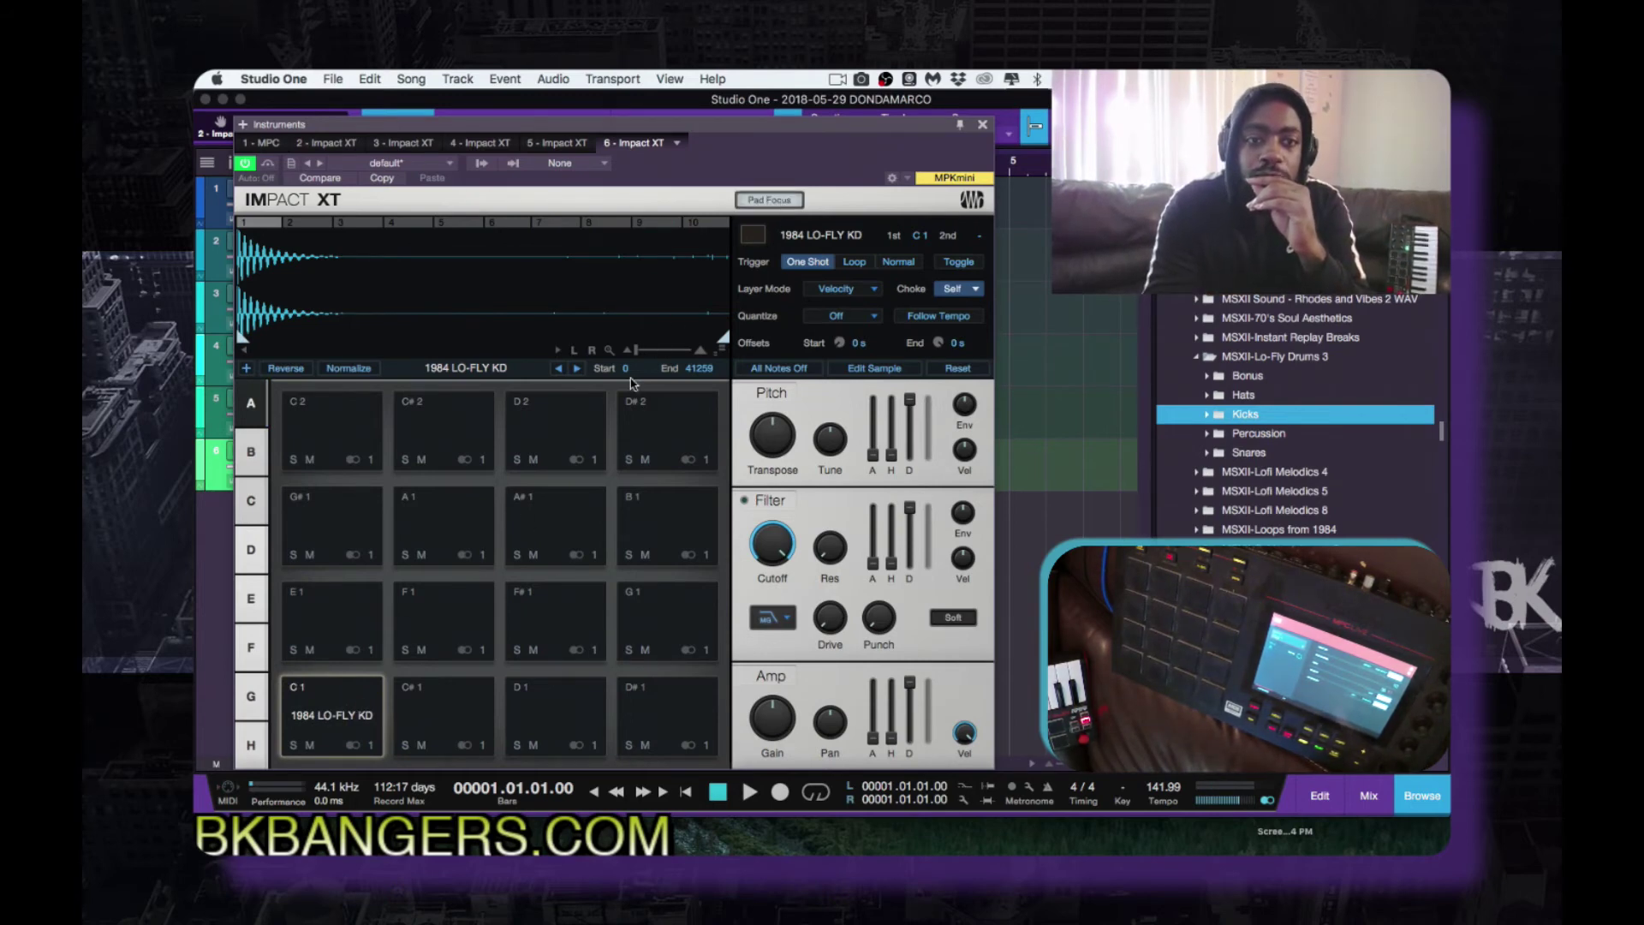
{"action": "left_click", "coordinate": [753, 234]}
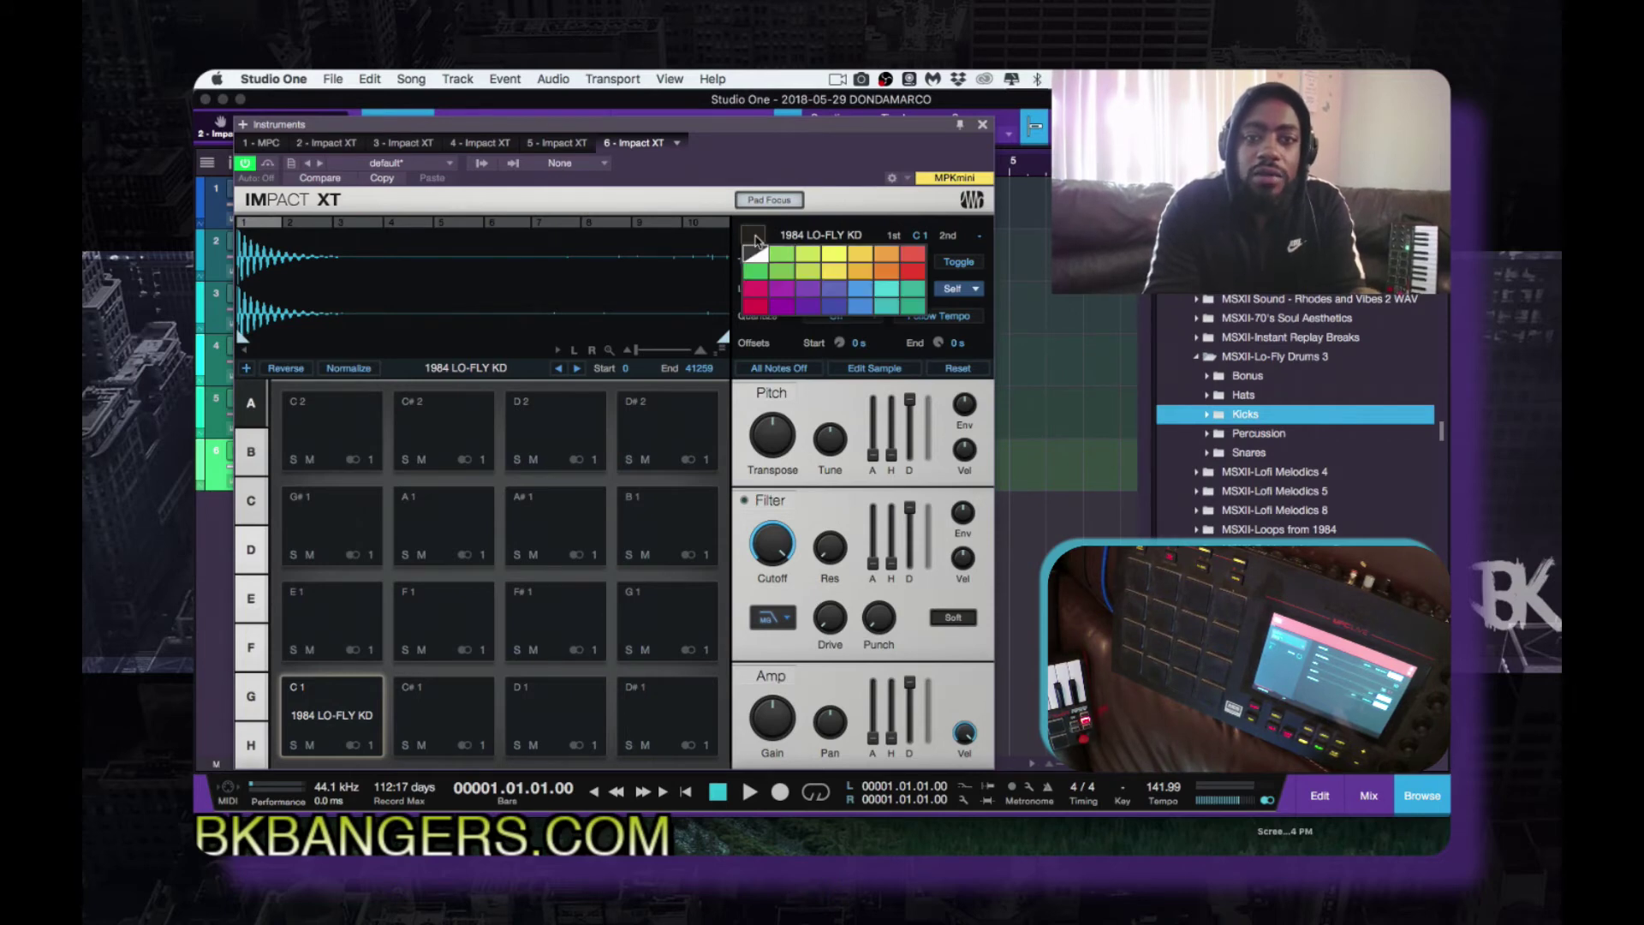
{"action": "left_click", "coordinate": [756, 290]}
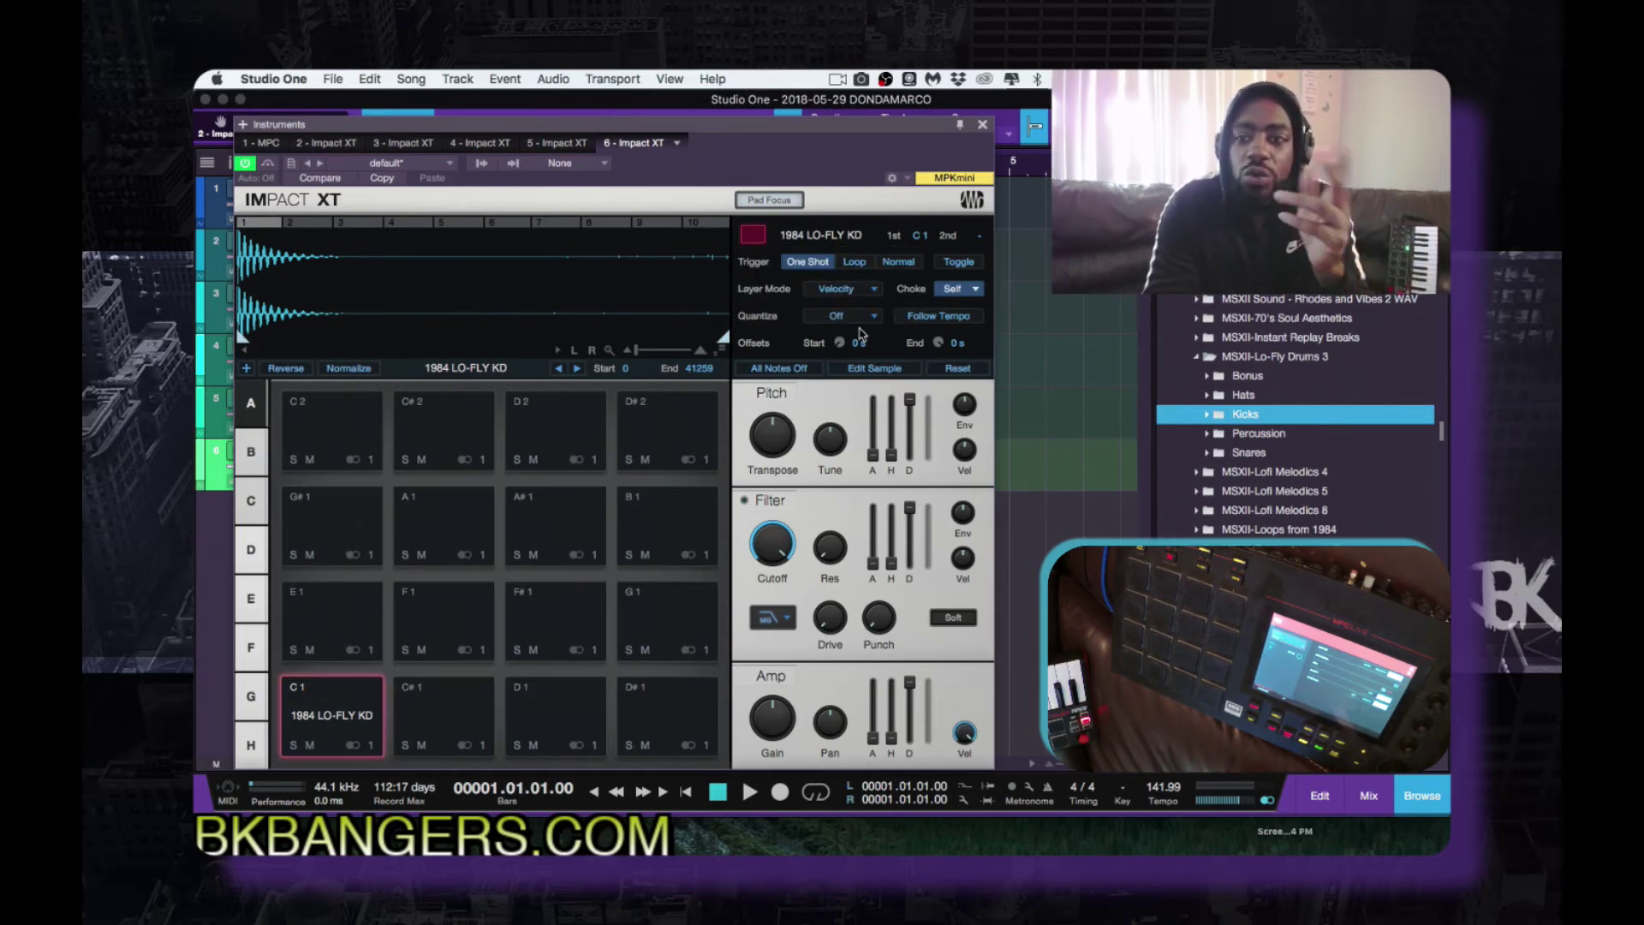
Load the Snares folder of MSXII-Lo-Fly Drums 3 onto the C#1 pad and colour that pad crimson
{"action": "left_click_drag", "start_coordinate": [1225, 459], "coordinate": [463, 692]}
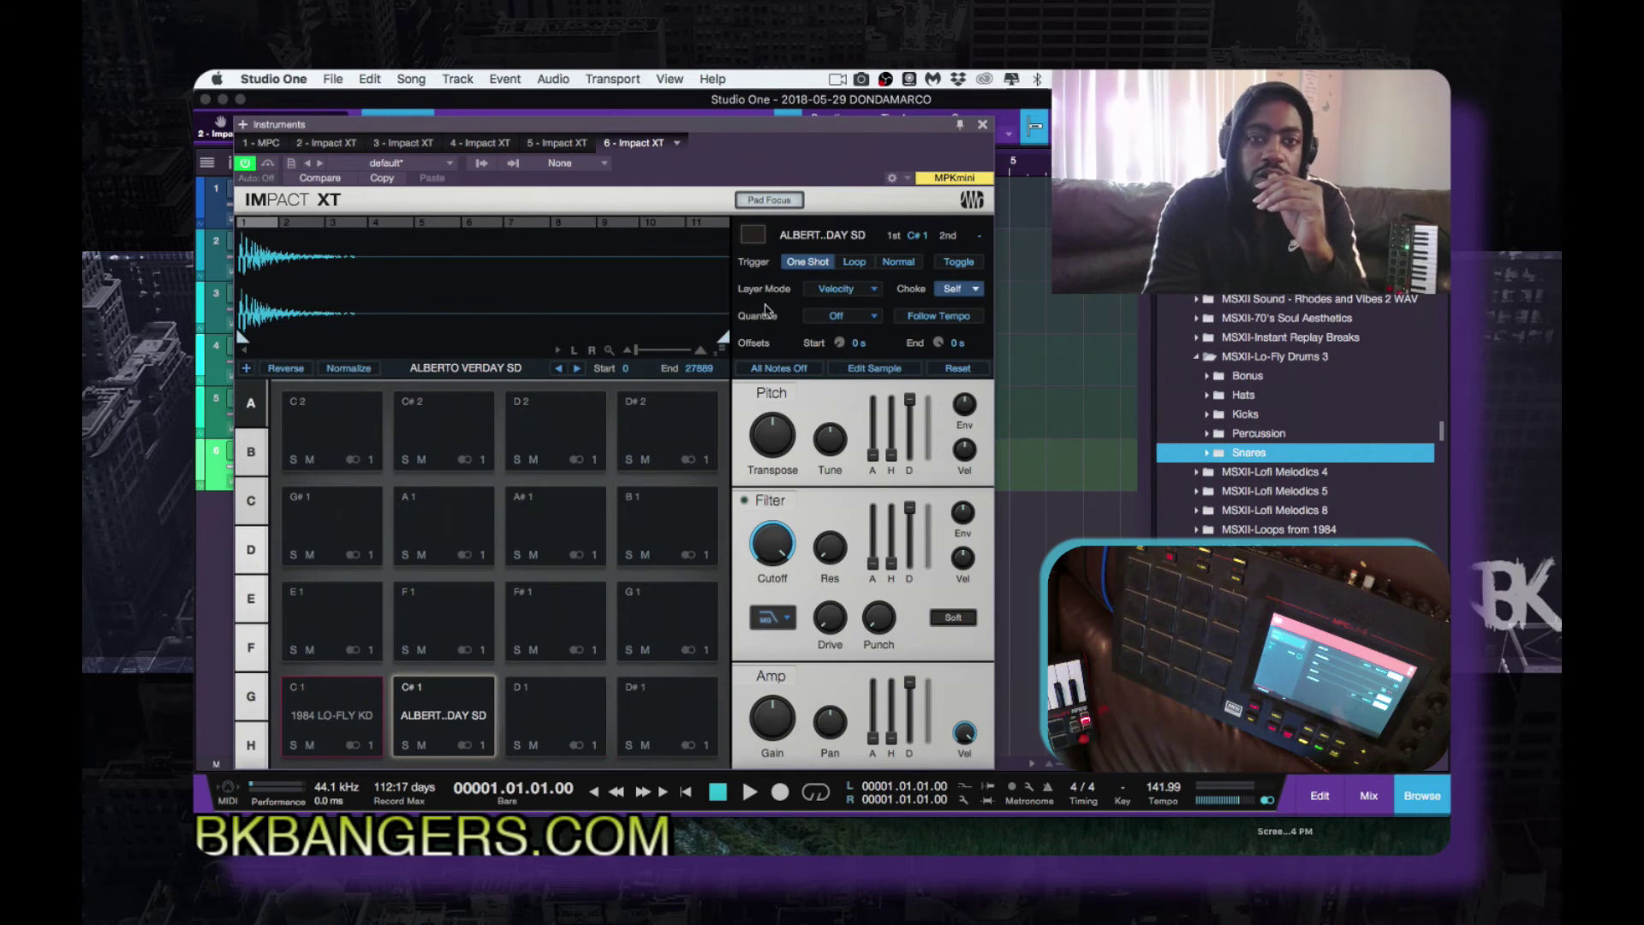
{"action": "left_click", "coordinate": [752, 236]}
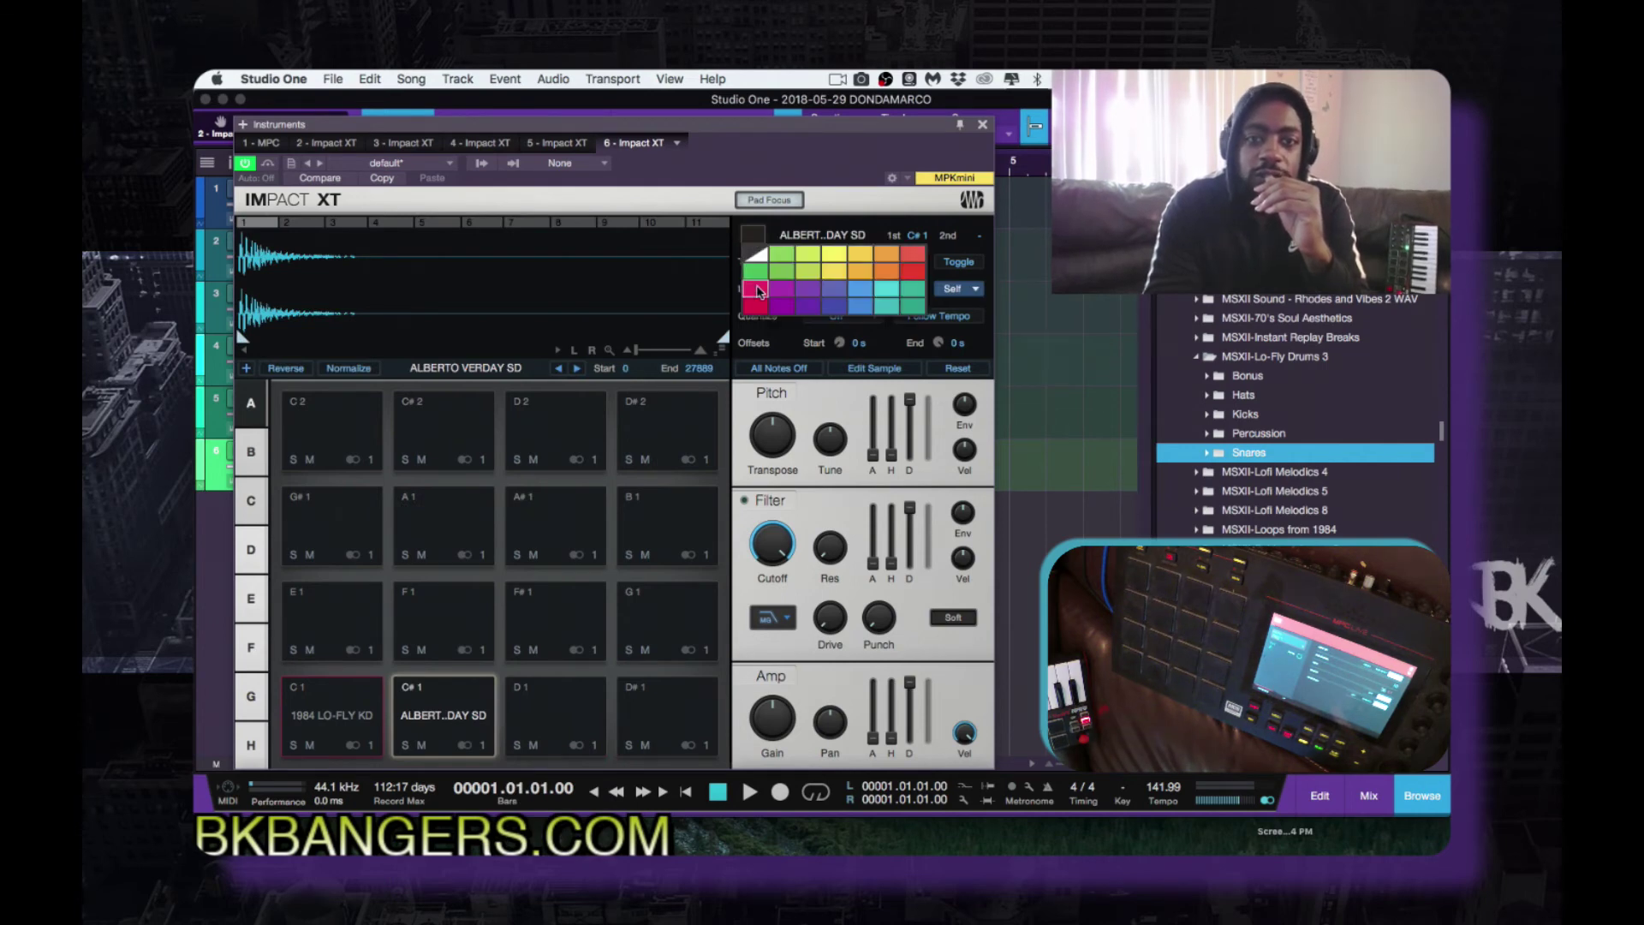
{"action": "left_click", "coordinate": [757, 290]}
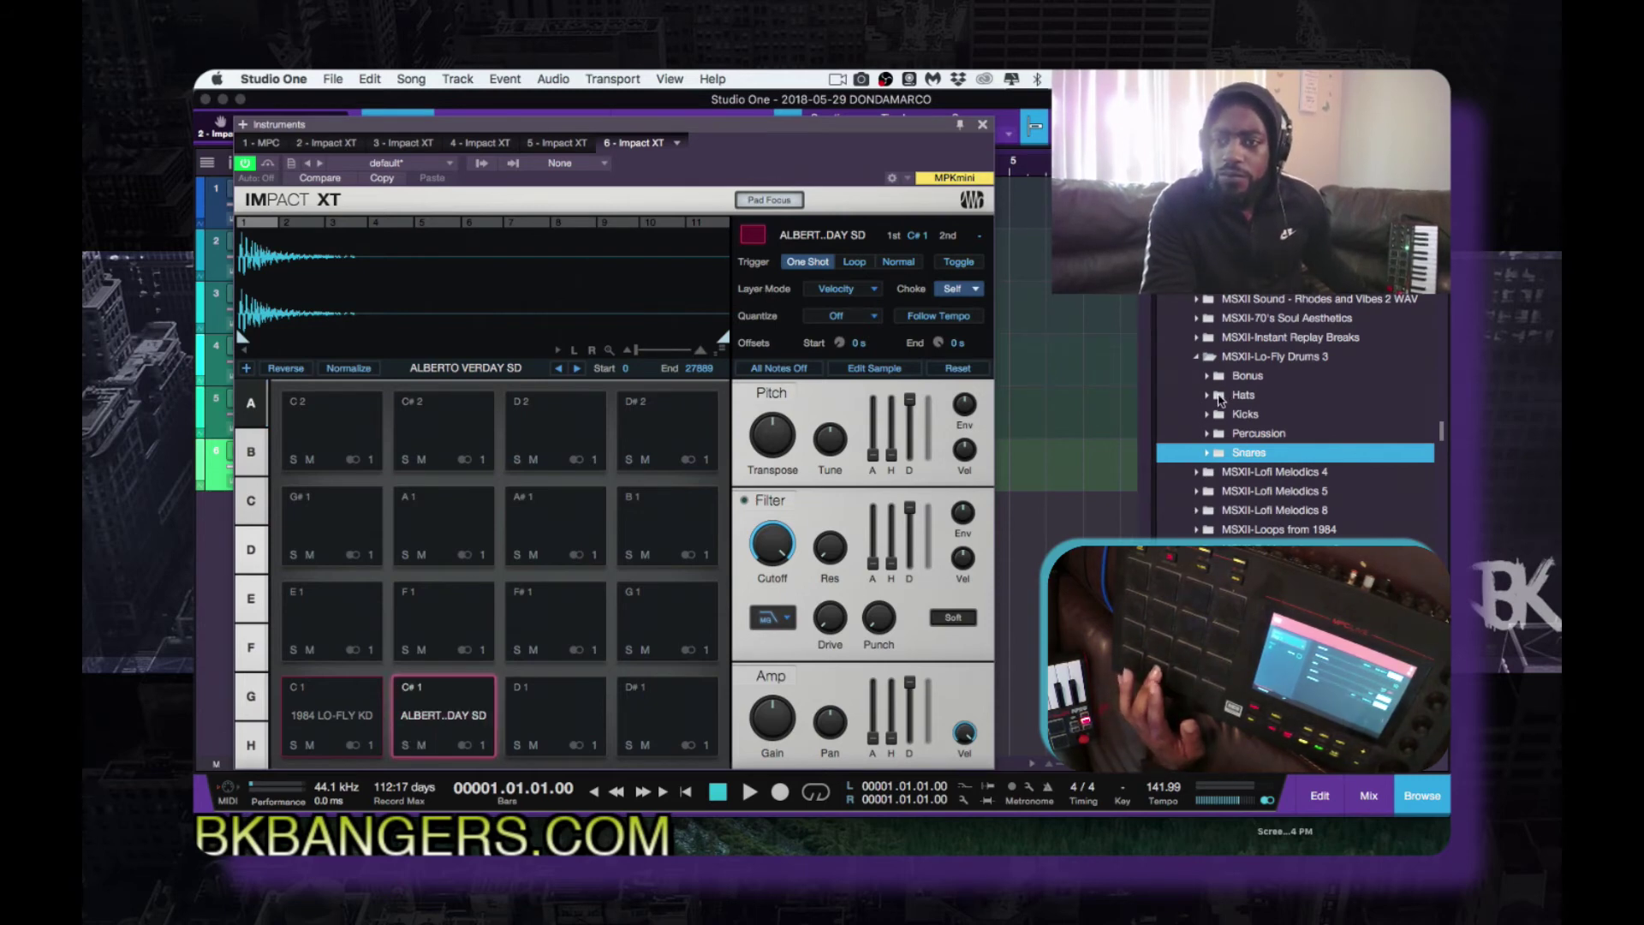
Load the Hats folder of MSXII-Lo-Fly Drums 3 onto the F#1 pad and colour that pad crimson
{"action": "left_click", "coordinate": [1244, 395]}
{"action": "right_click", "coordinate": [559, 638]}
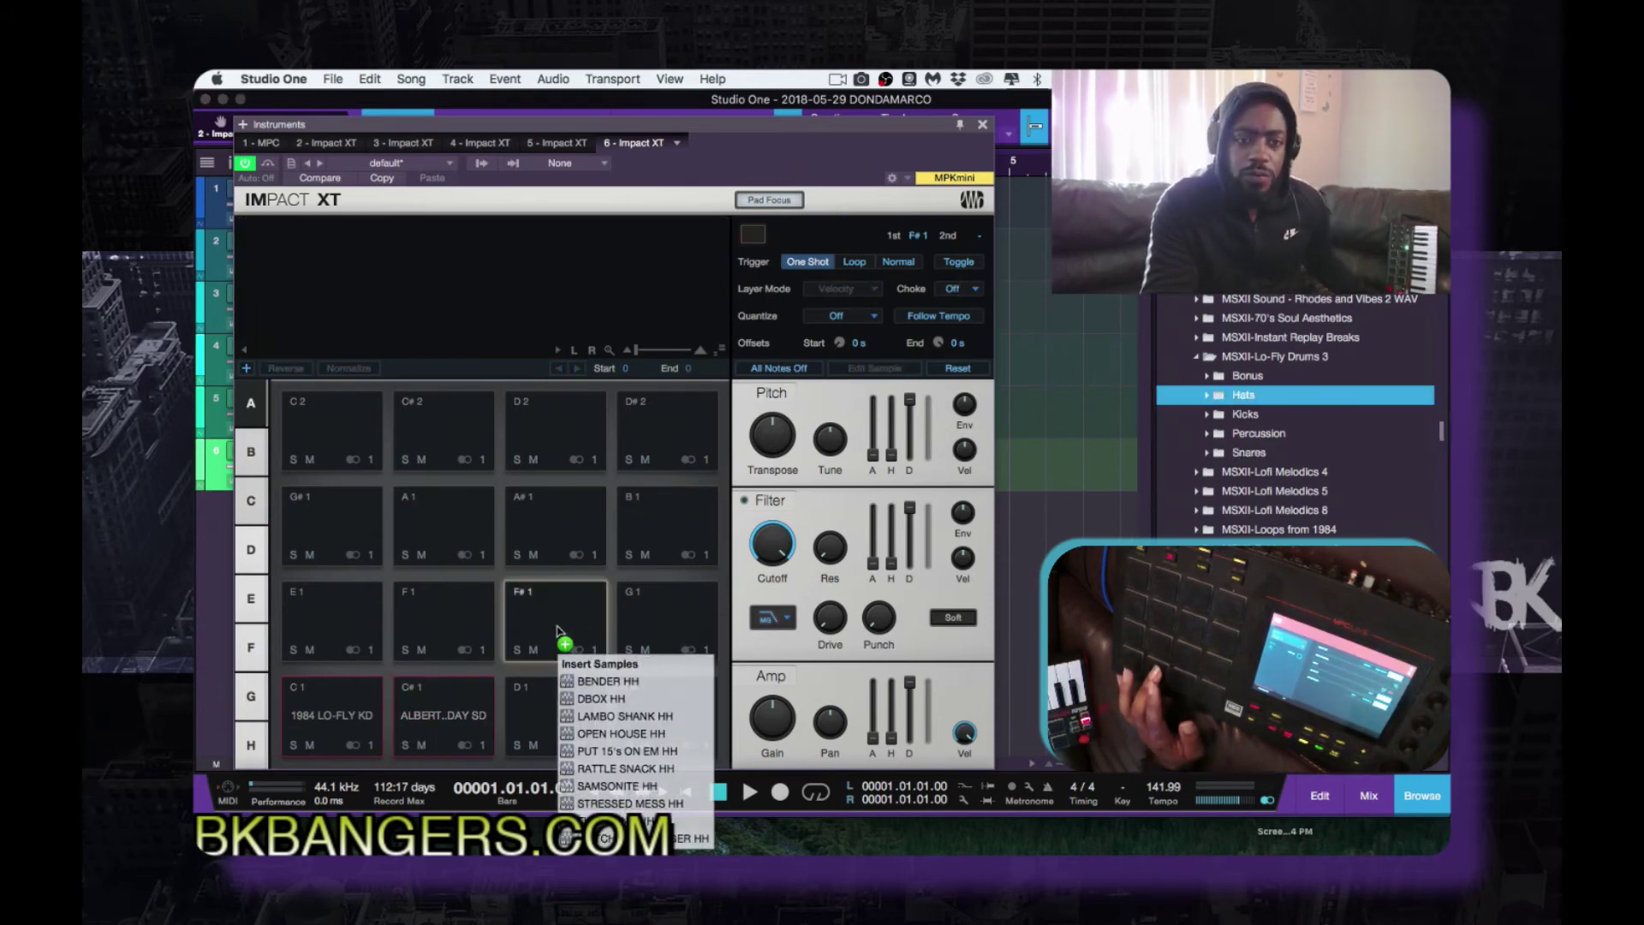
{"action": "left_click", "coordinate": [559, 631]}
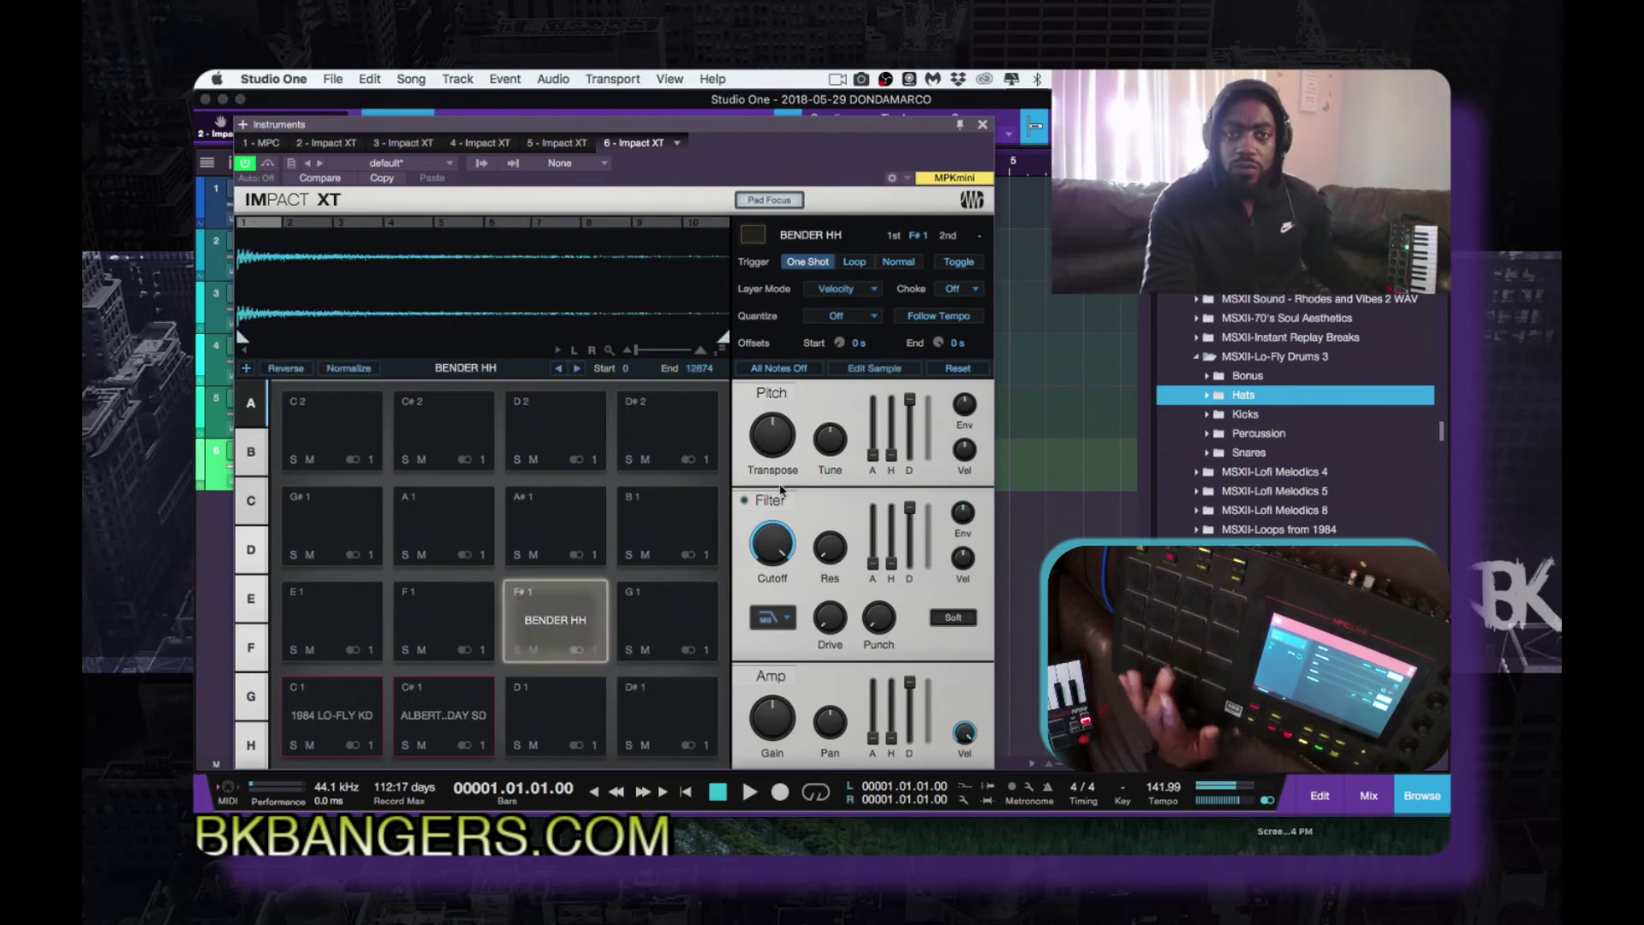
{"action": "left_click", "coordinate": [753, 234]}
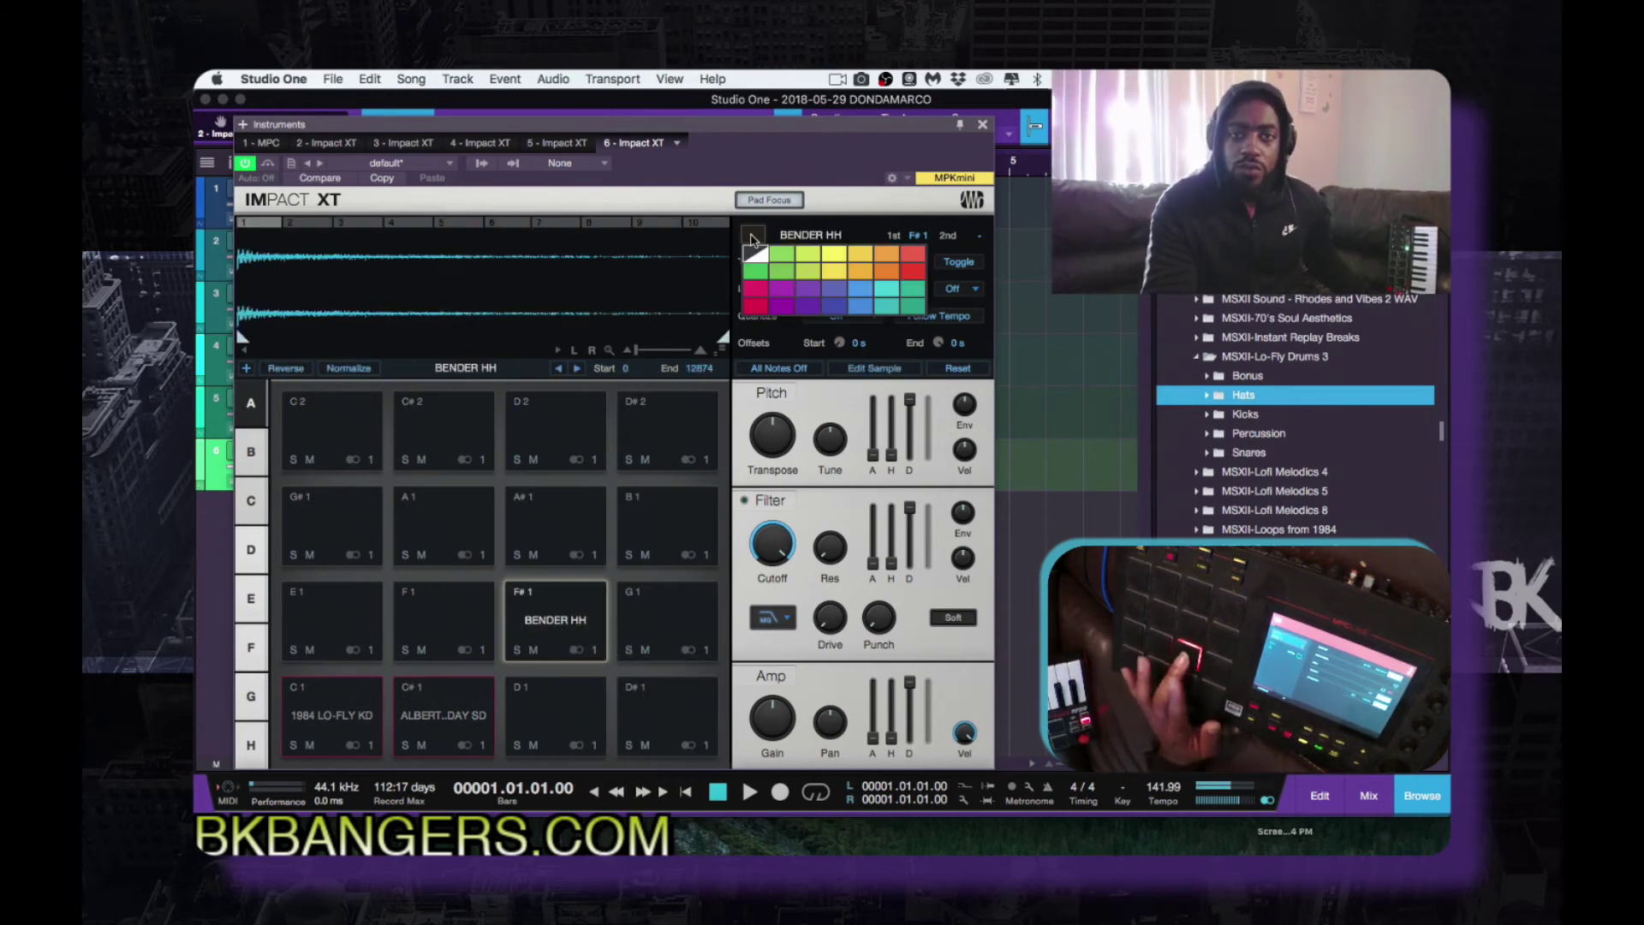
{"action": "left_click", "coordinate": [755, 295]}
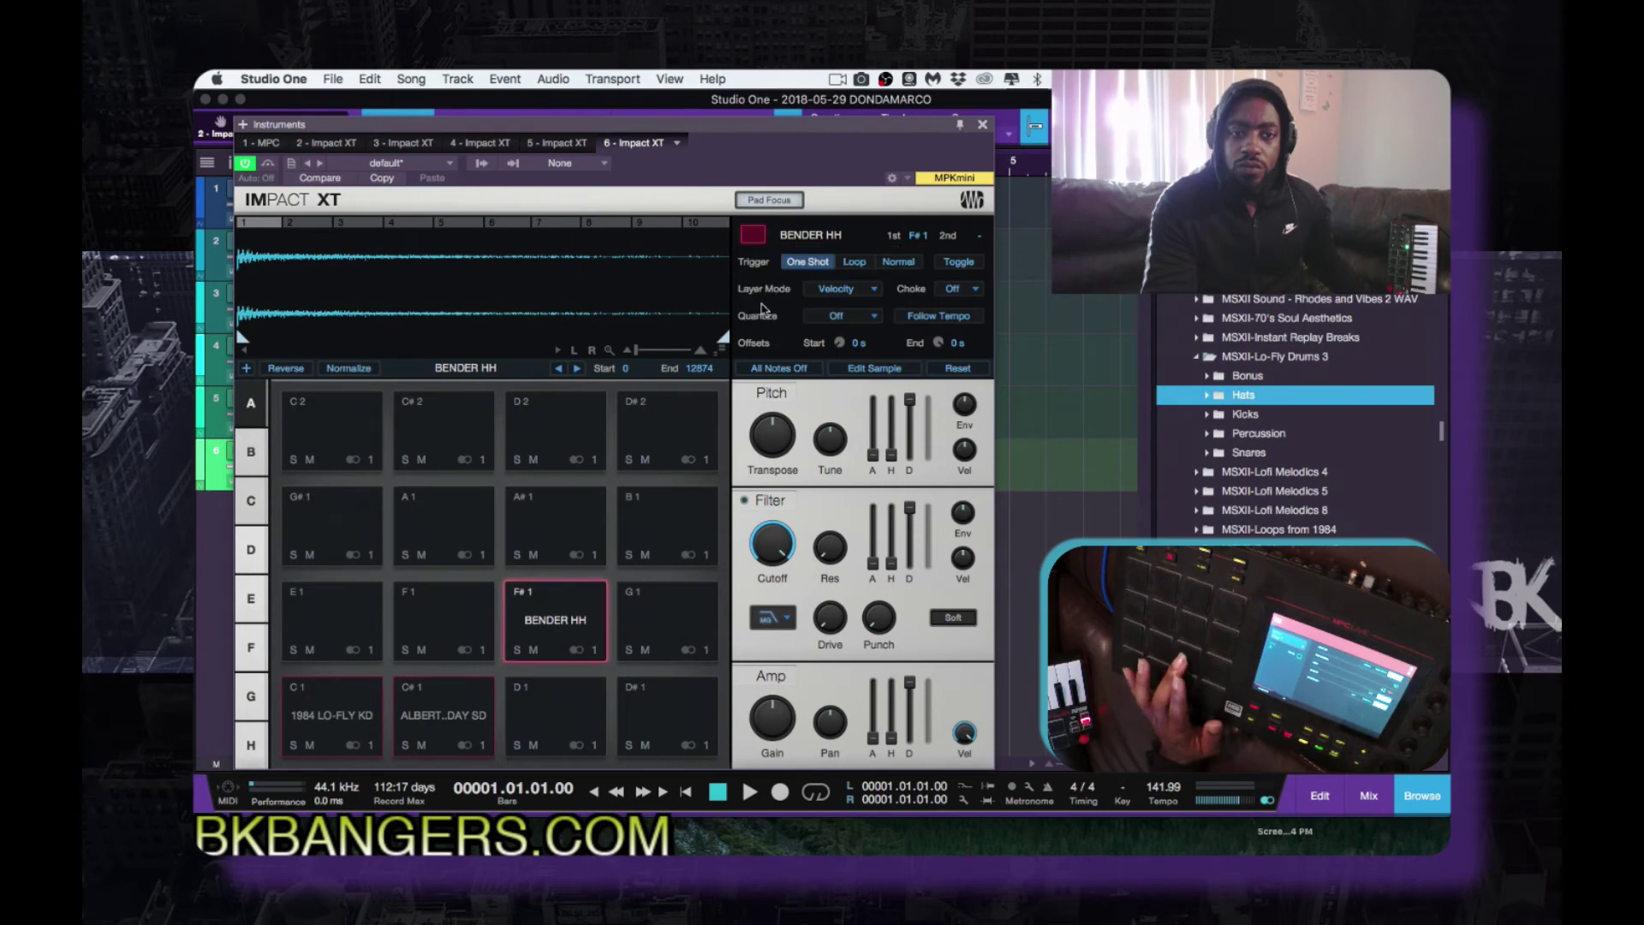
Load the Percussion folder of MSXII-Lo-Fly Drums 3 onto the G1 pad and colour that pad crimson
{"action": "key", "text": "Down"}
{"action": "key", "text": "Down"}
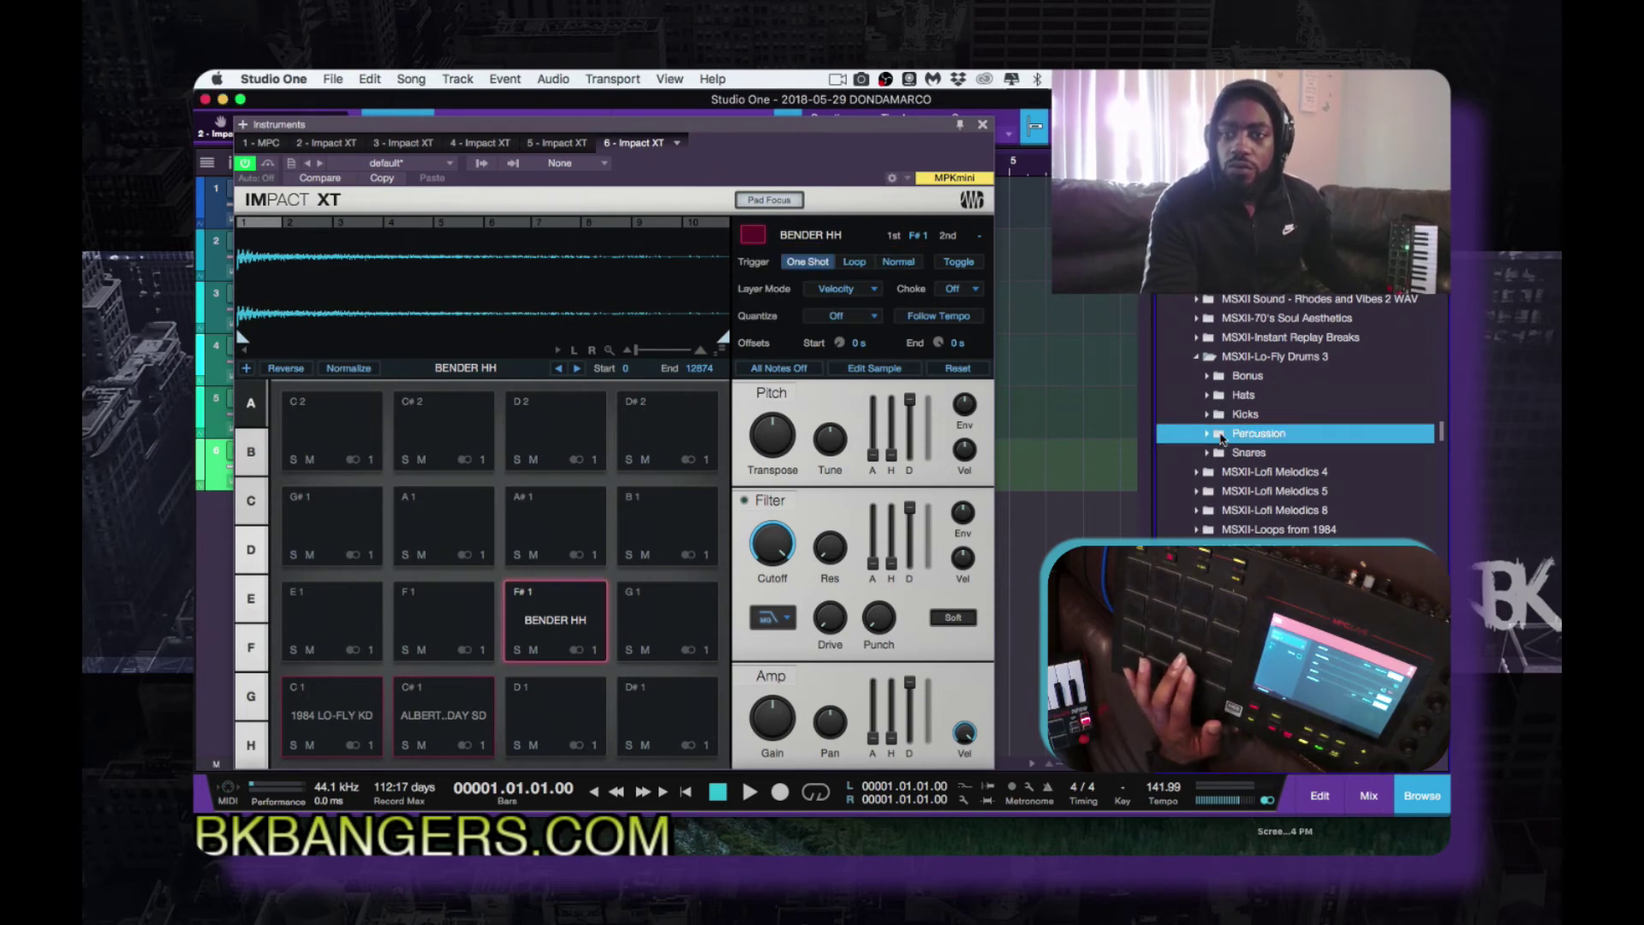
{"action": "left_click", "coordinate": [711, 629]}
{"action": "left_click", "coordinate": [719, 660]}
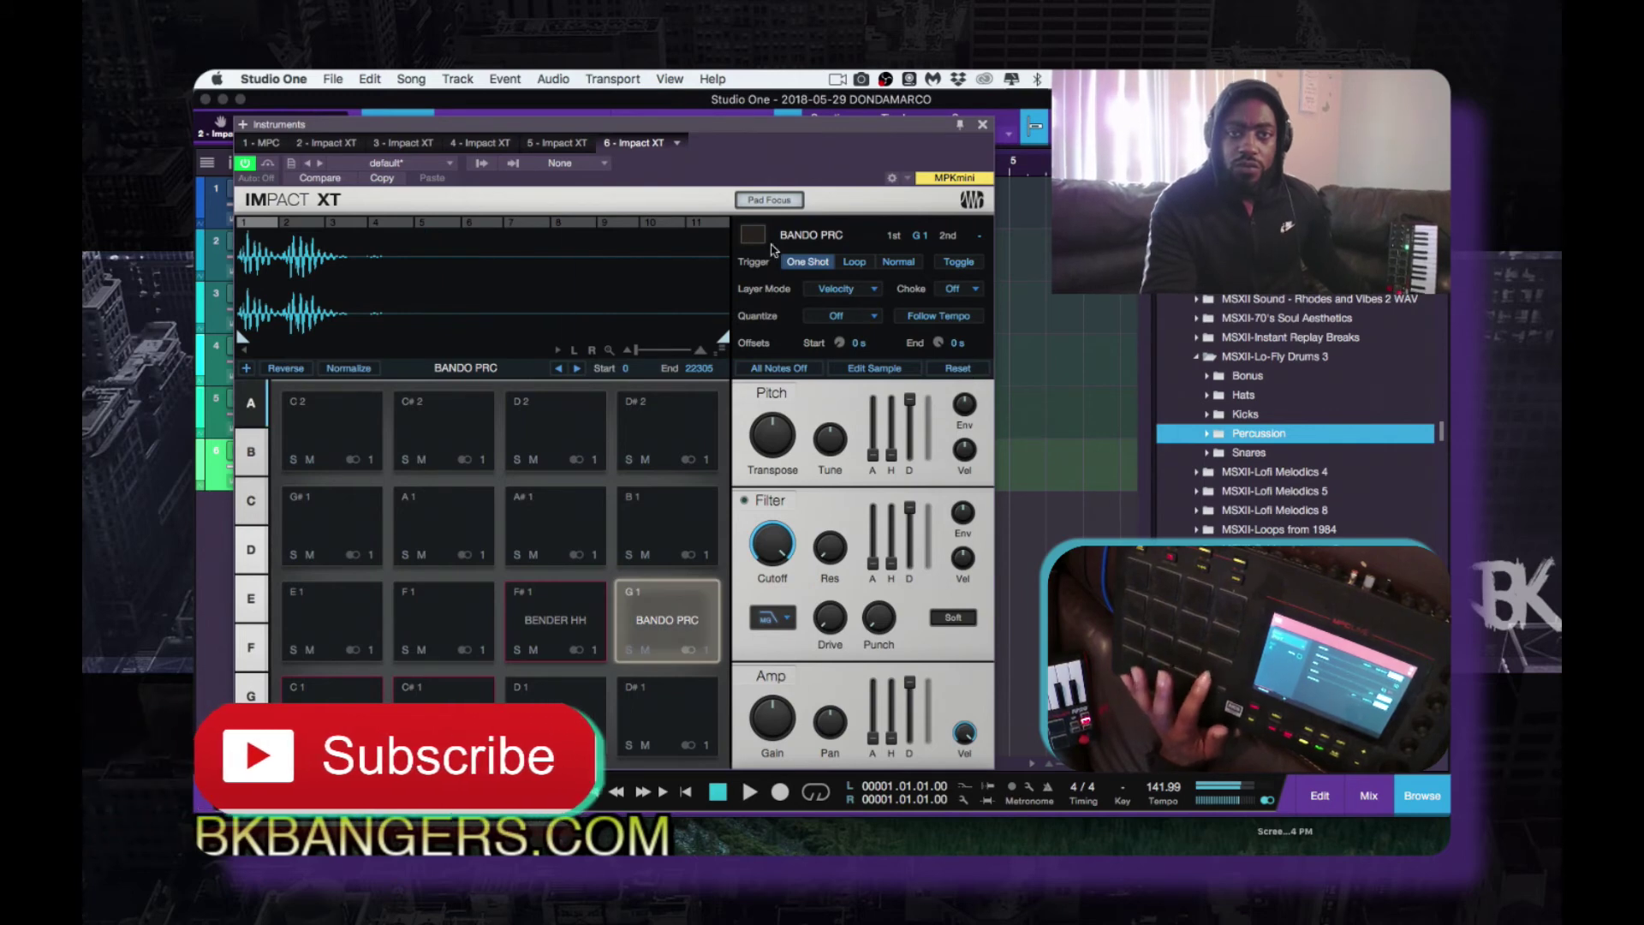
{"action": "left_click", "coordinate": [754, 235]}
{"action": "left_click", "coordinate": [764, 291]}
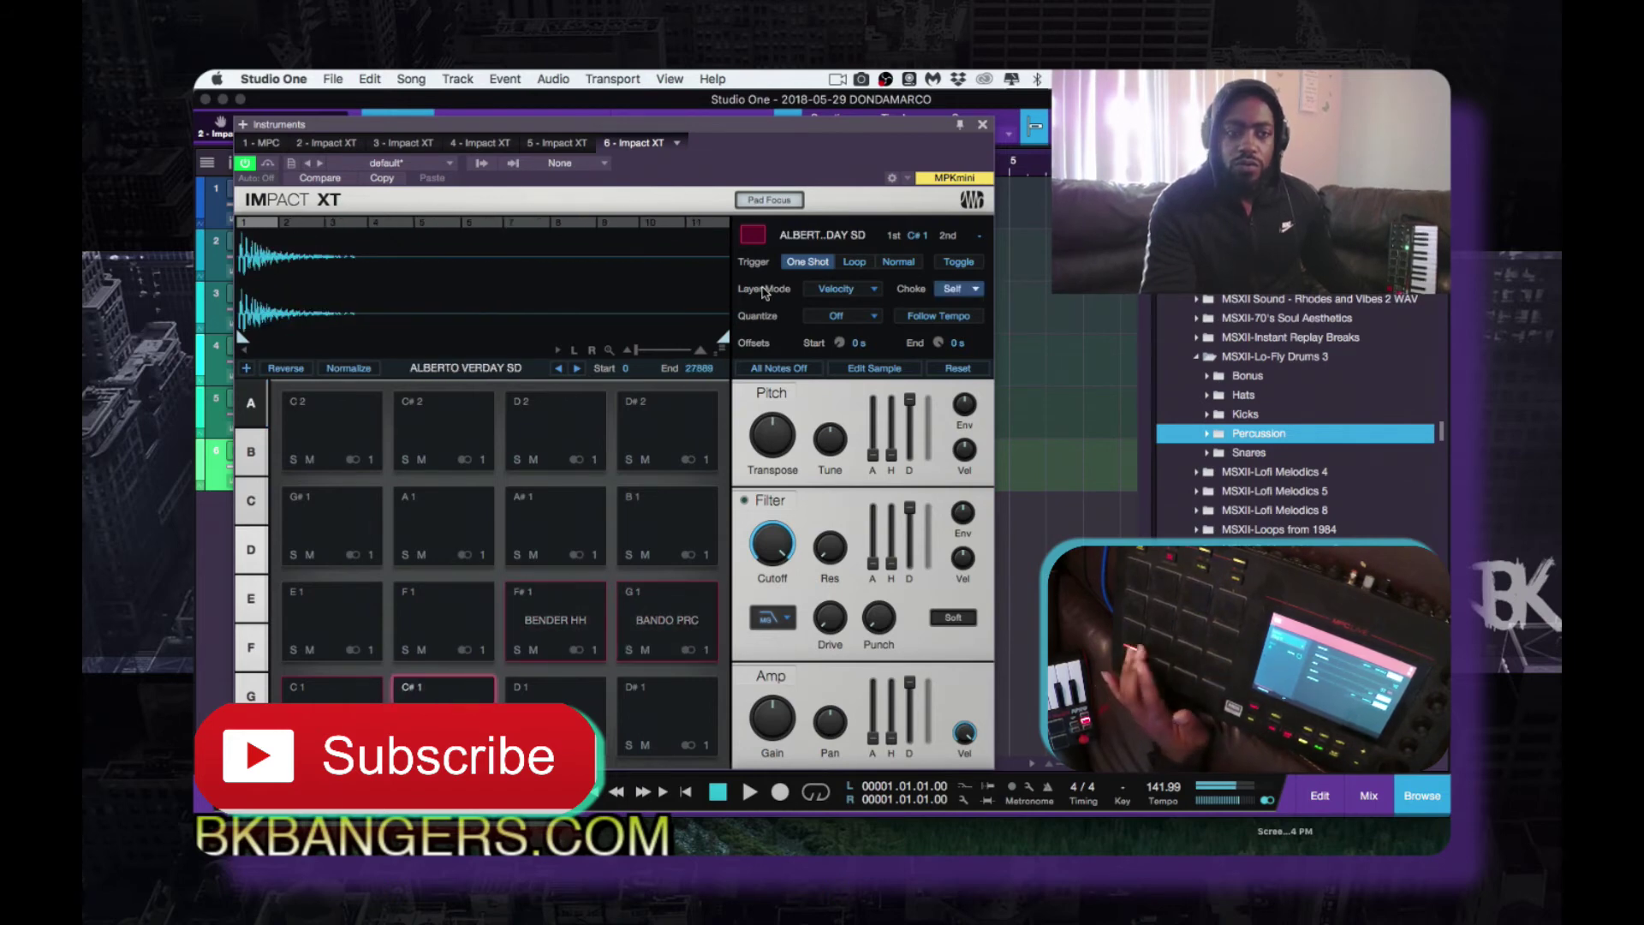
Check the Bonus folder's samples, load the whole folder onto the B1 pad and colour that pad crimson
{"action": "left_click", "coordinate": [1207, 378]}
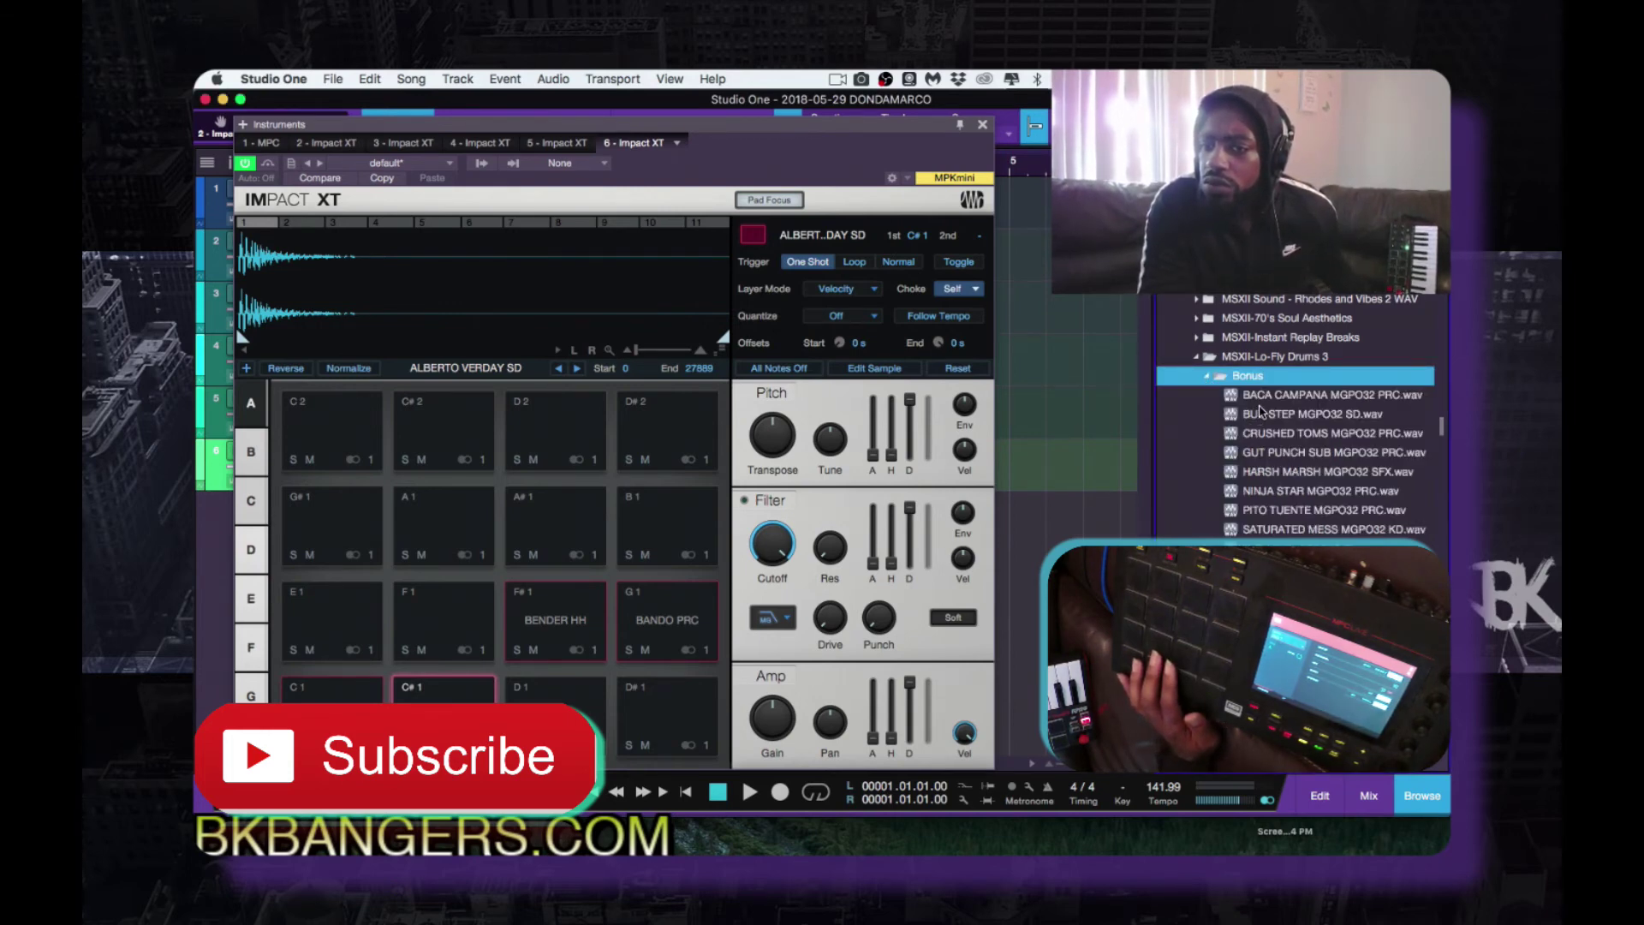
{"action": "left_click", "coordinate": [1207, 376]}
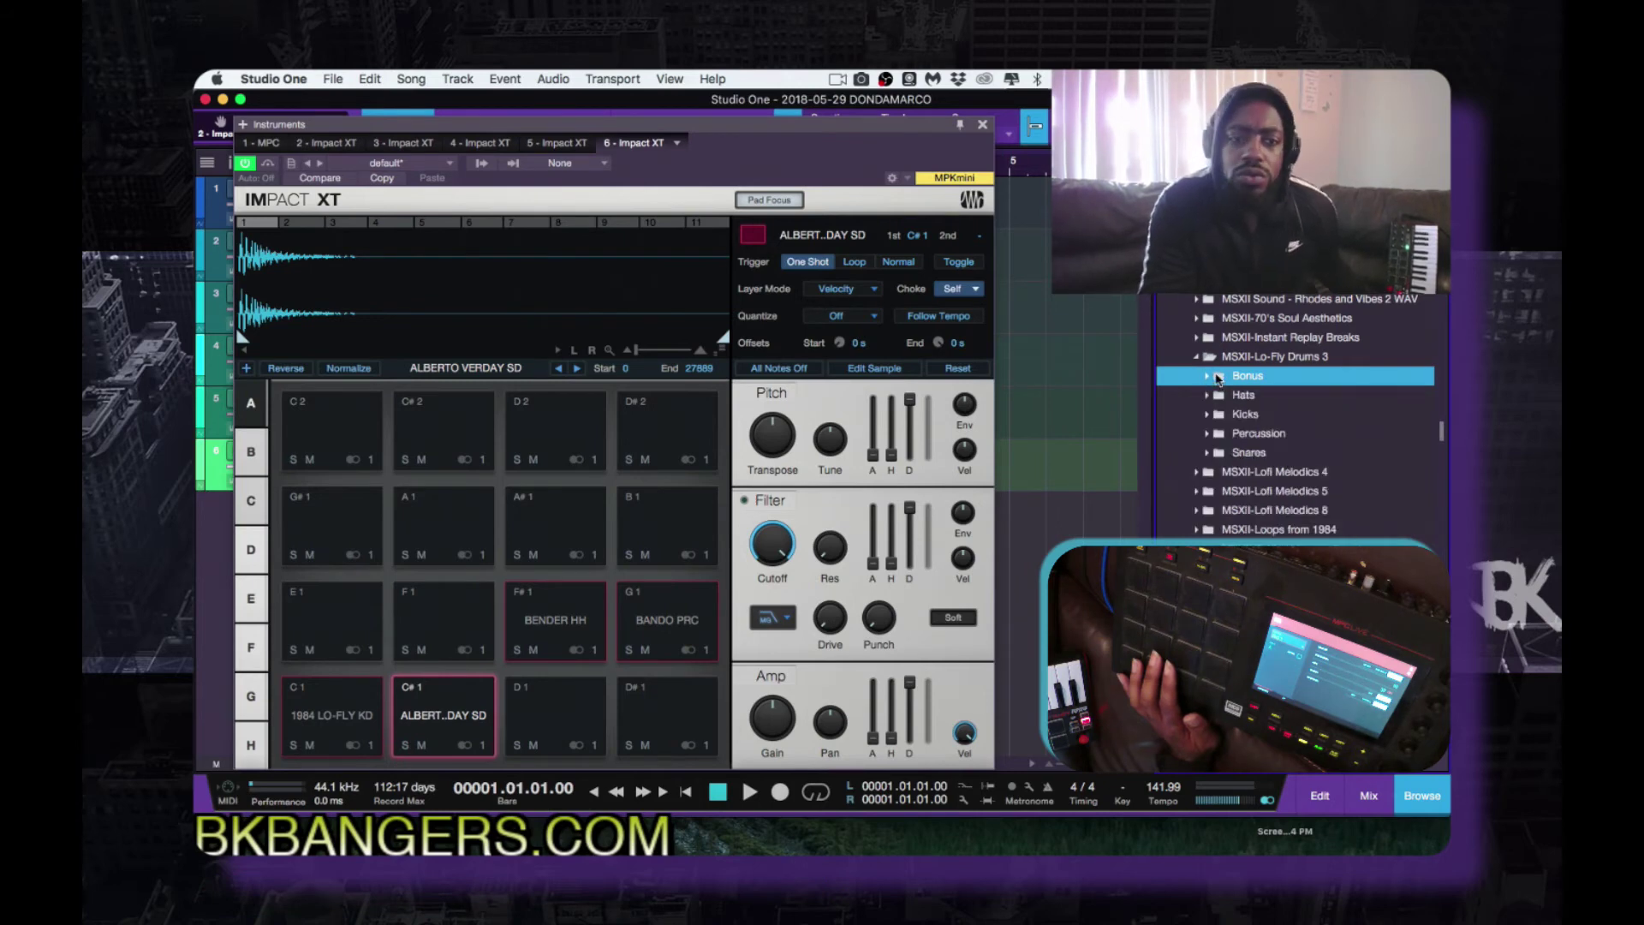
{"action": "left_click_drag", "start_coordinate": [1218, 378], "coordinate": [655, 527]}
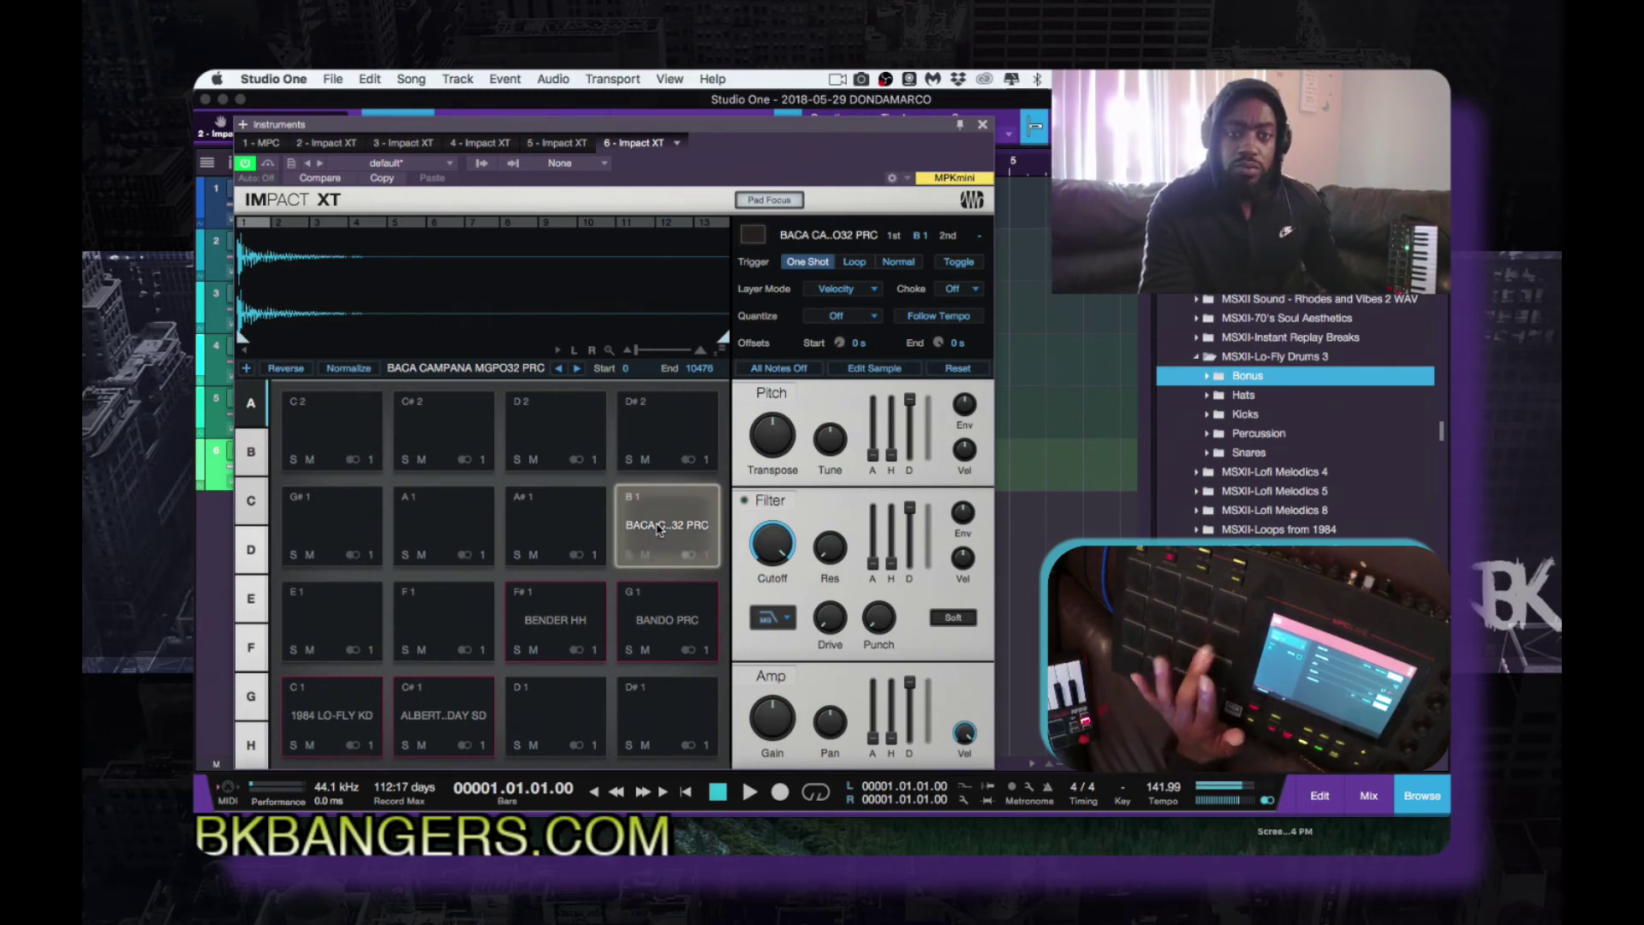
{"action": "left_click", "coordinate": [754, 240]}
{"action": "left_click", "coordinate": [755, 291]}
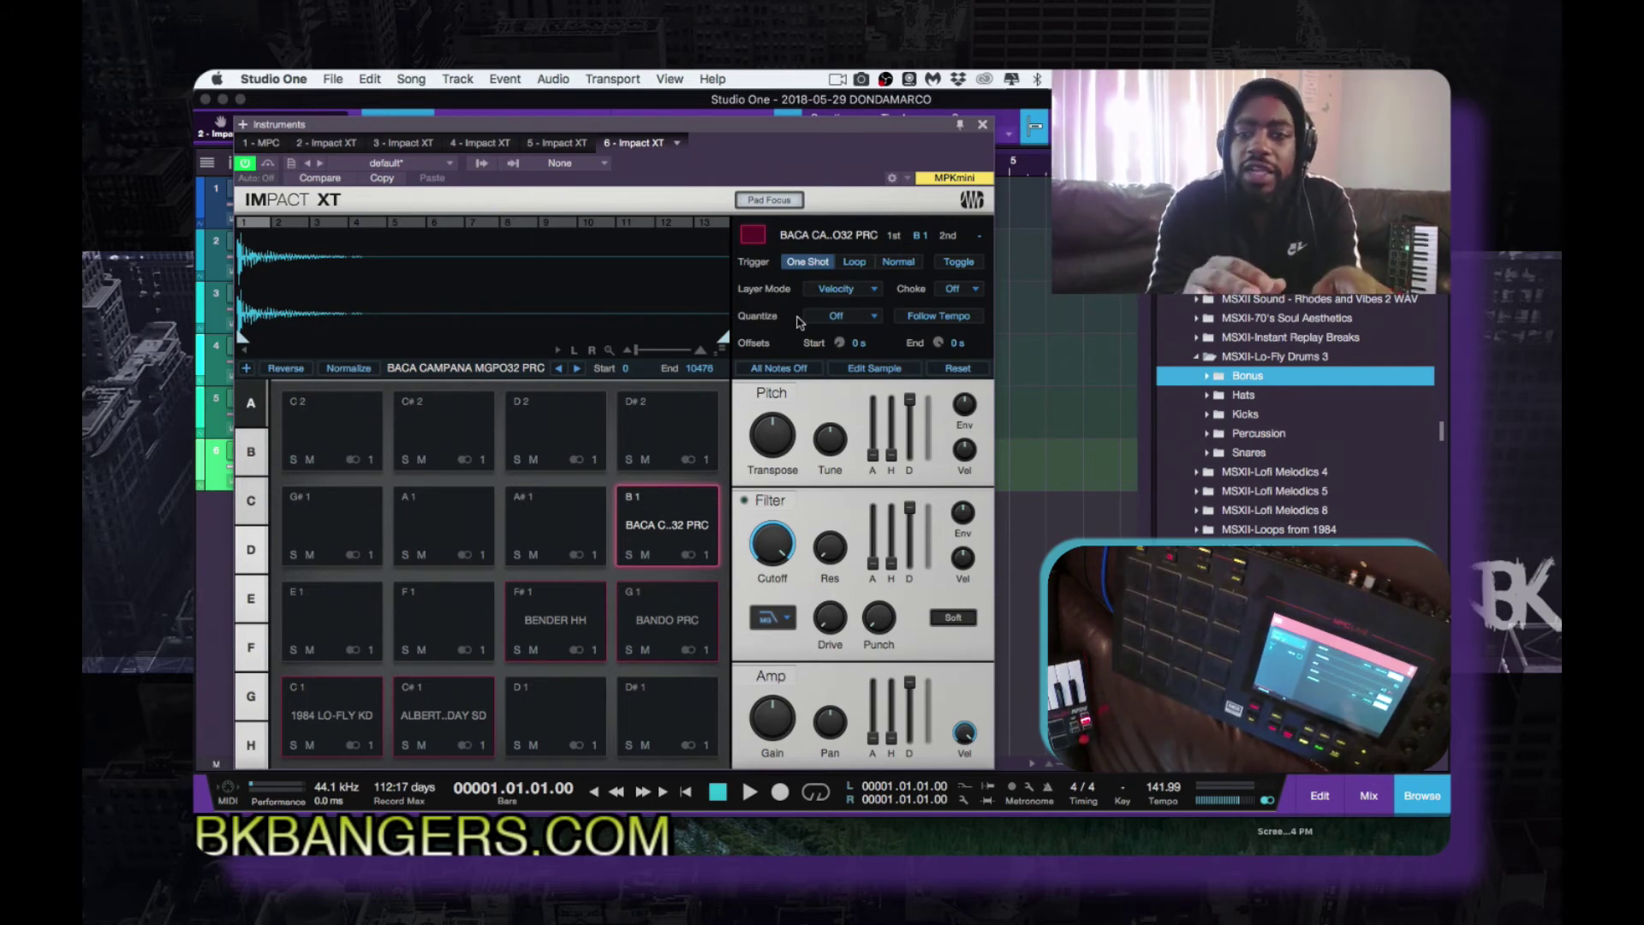
Store the kit as a preset named "Lo-Fly Drums 3" with the description "Lofi Kit"
{"action": "left_click", "coordinate": [292, 165]}
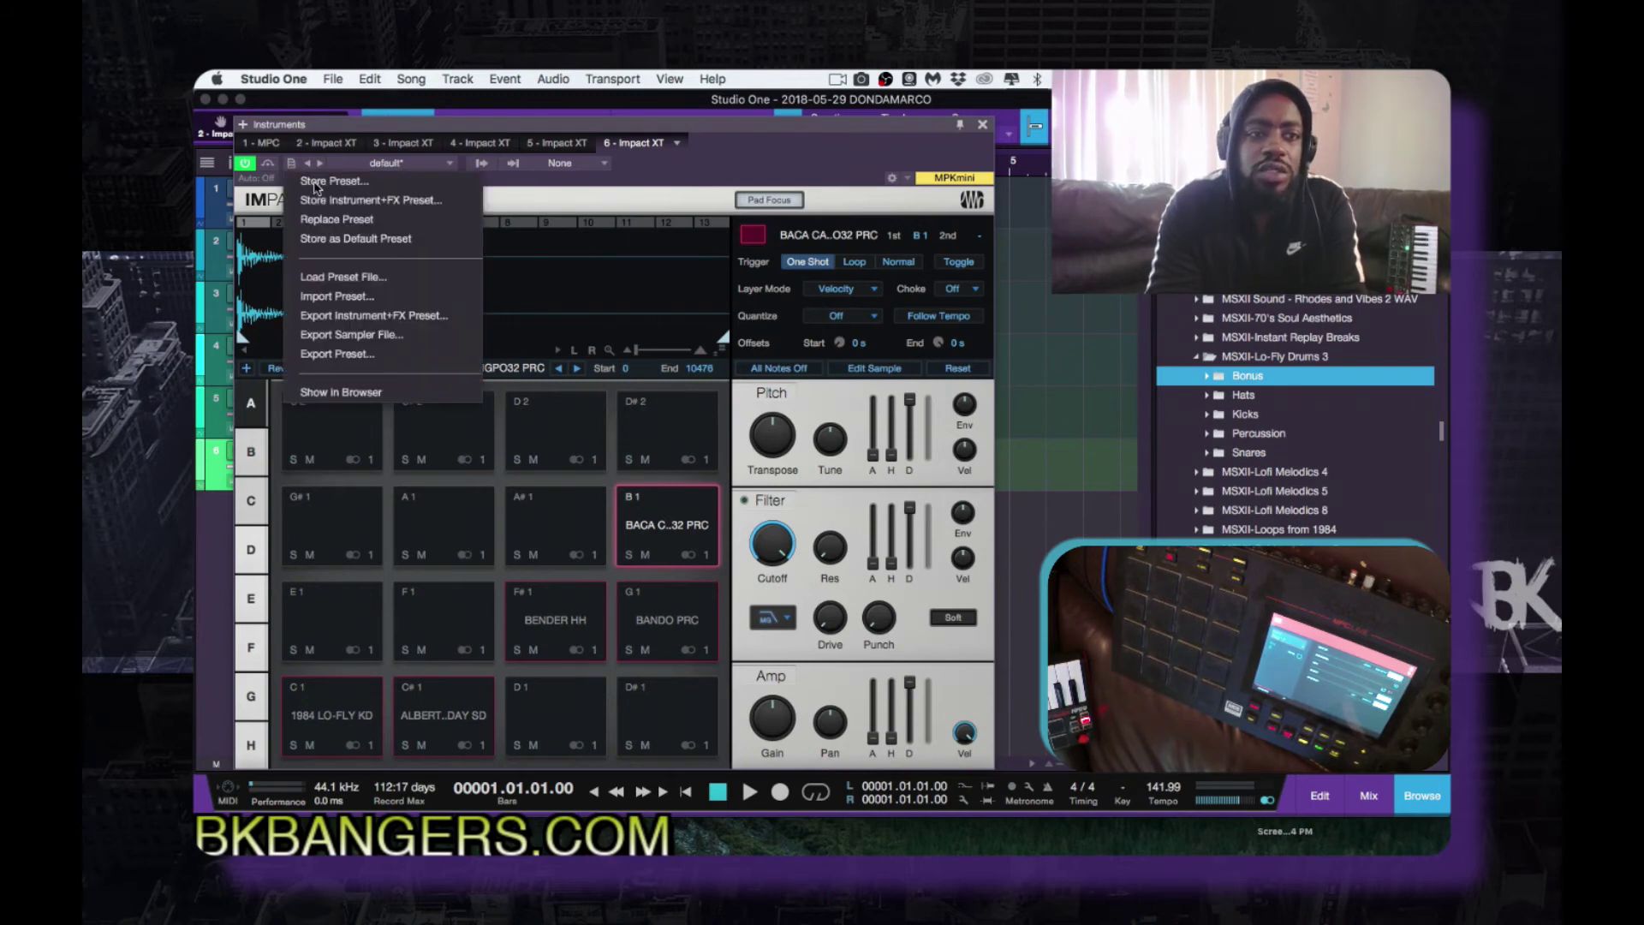
{"action": "left_click", "coordinate": [316, 184]}
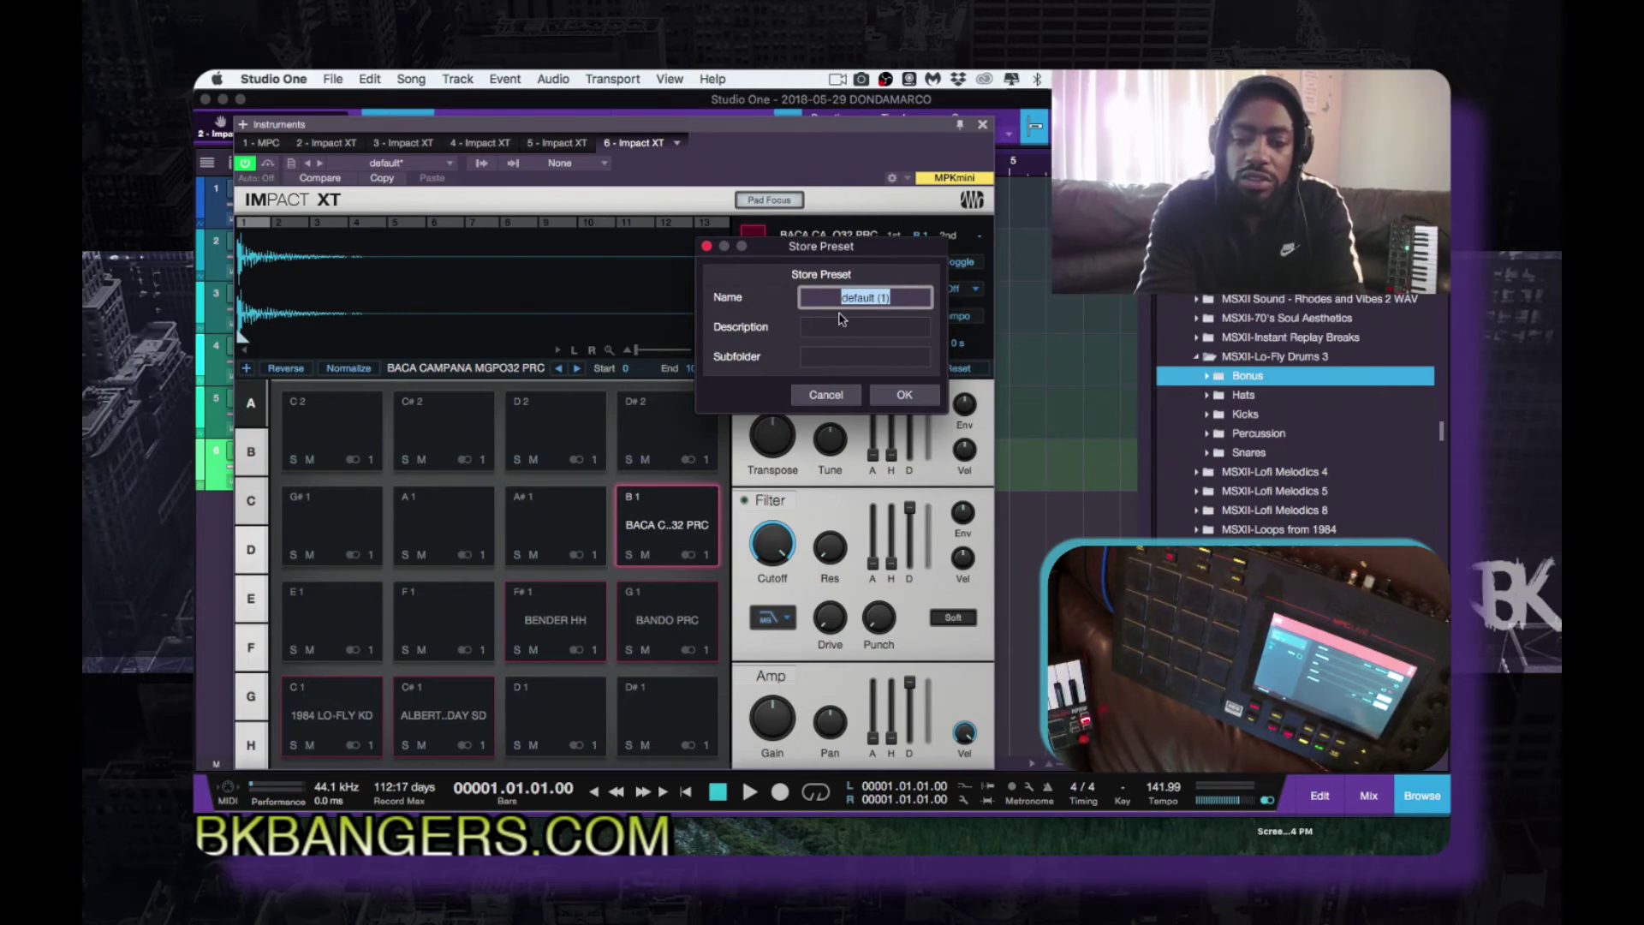
{"action": "type", "text": "L"}
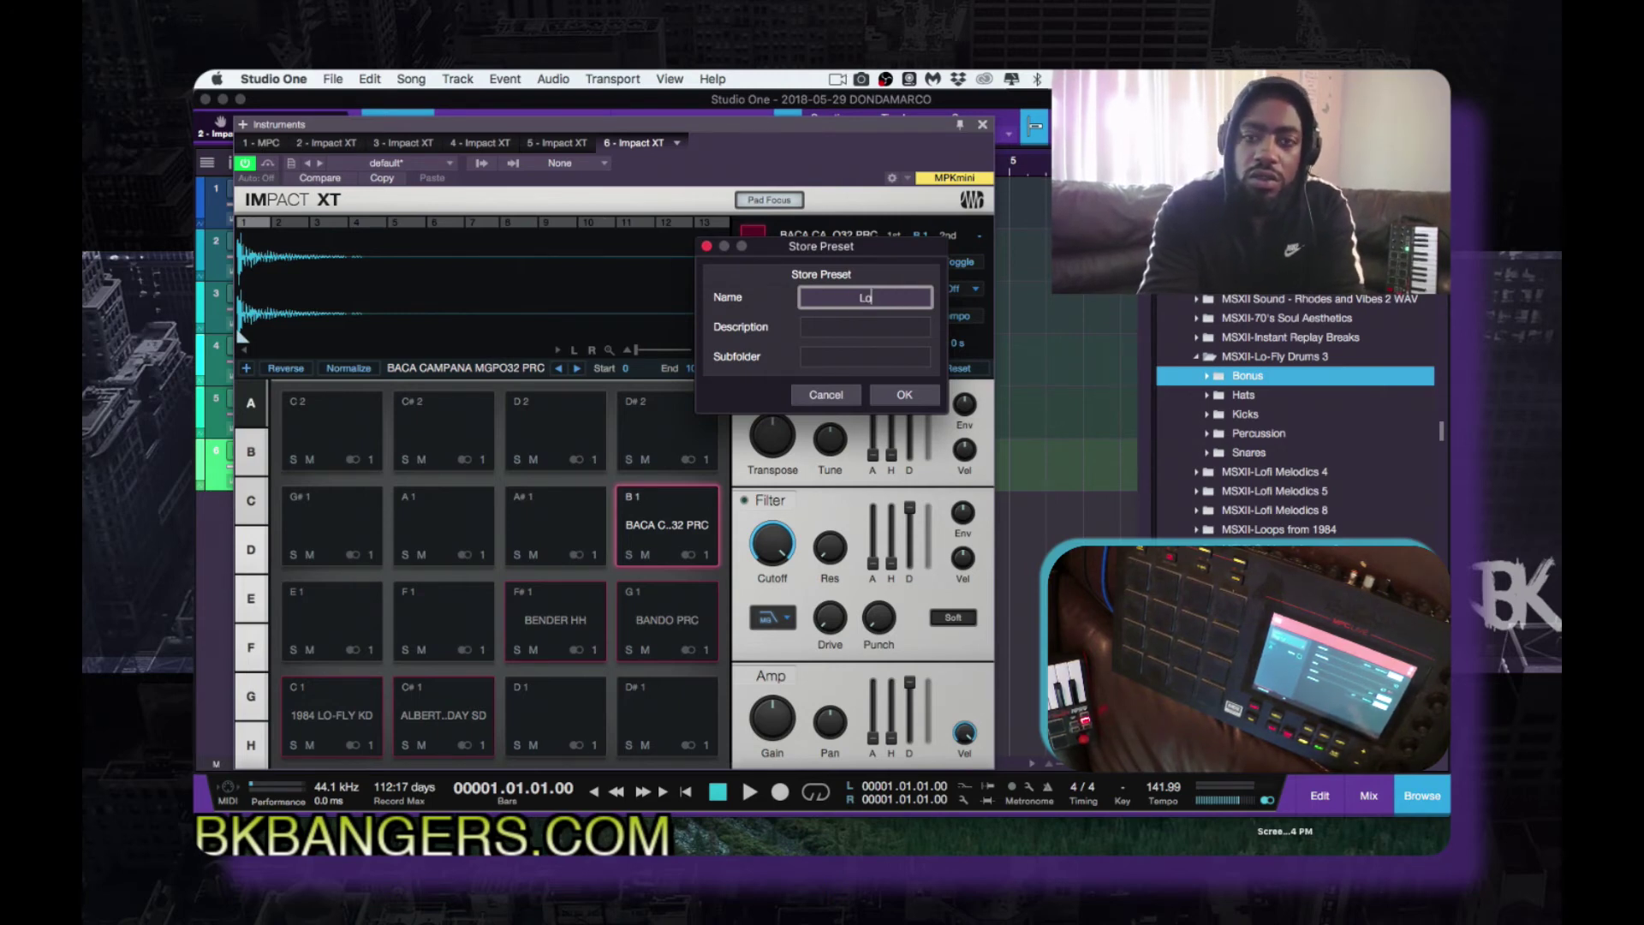
{"action": "type", "text": "o"}
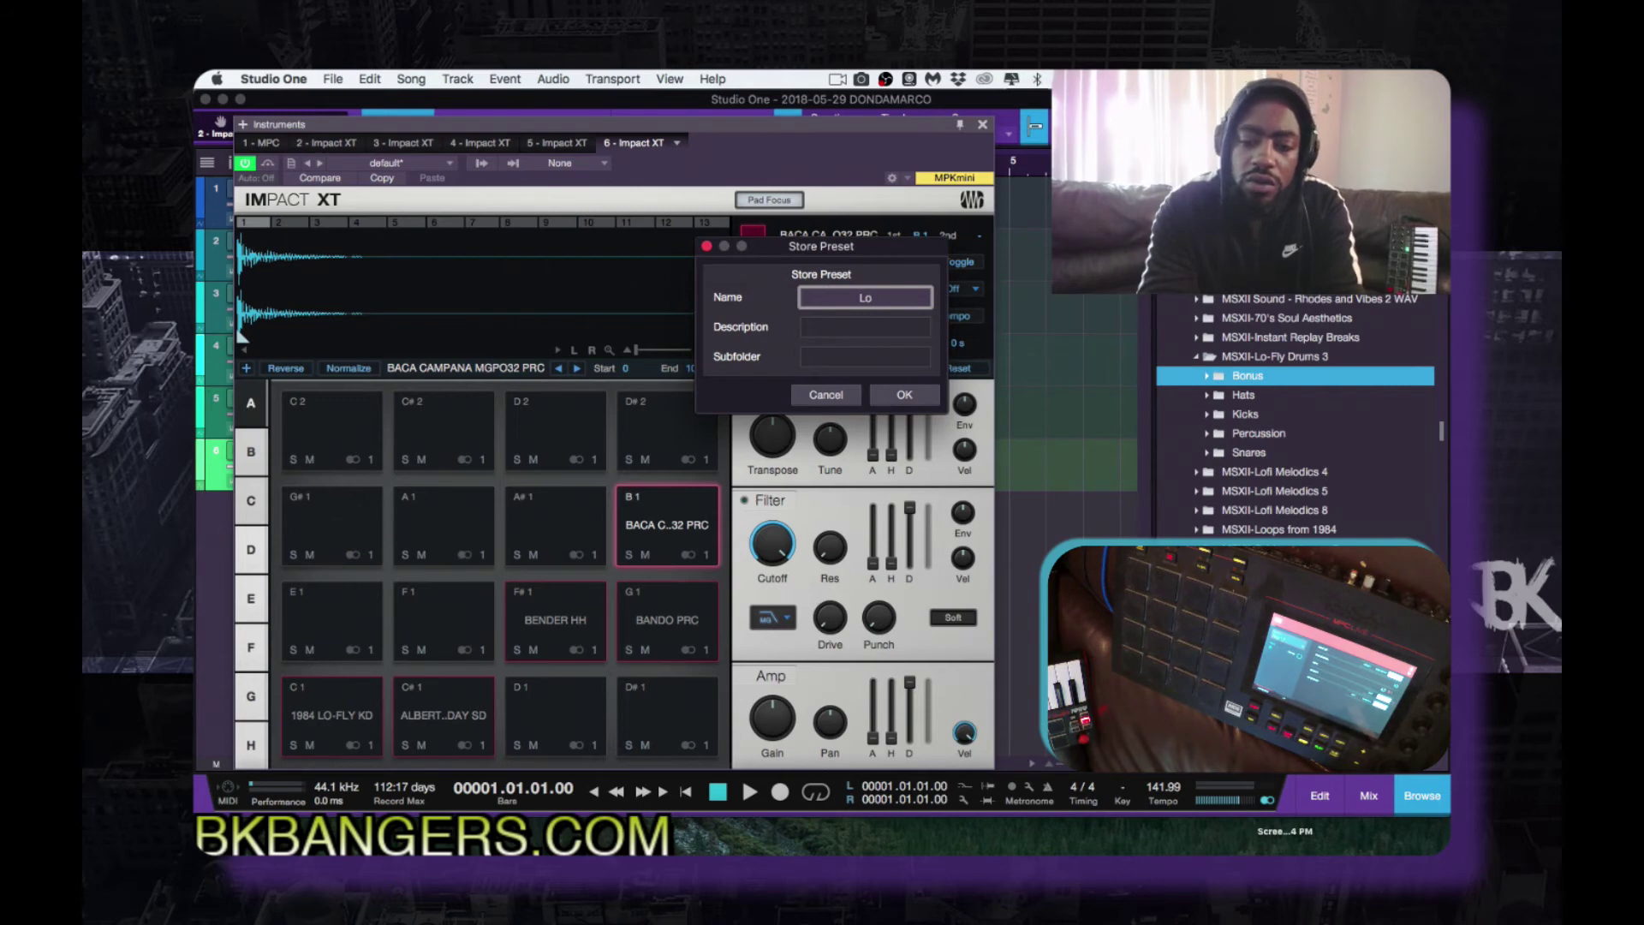
{"action": "type", "text": "-Fly"}
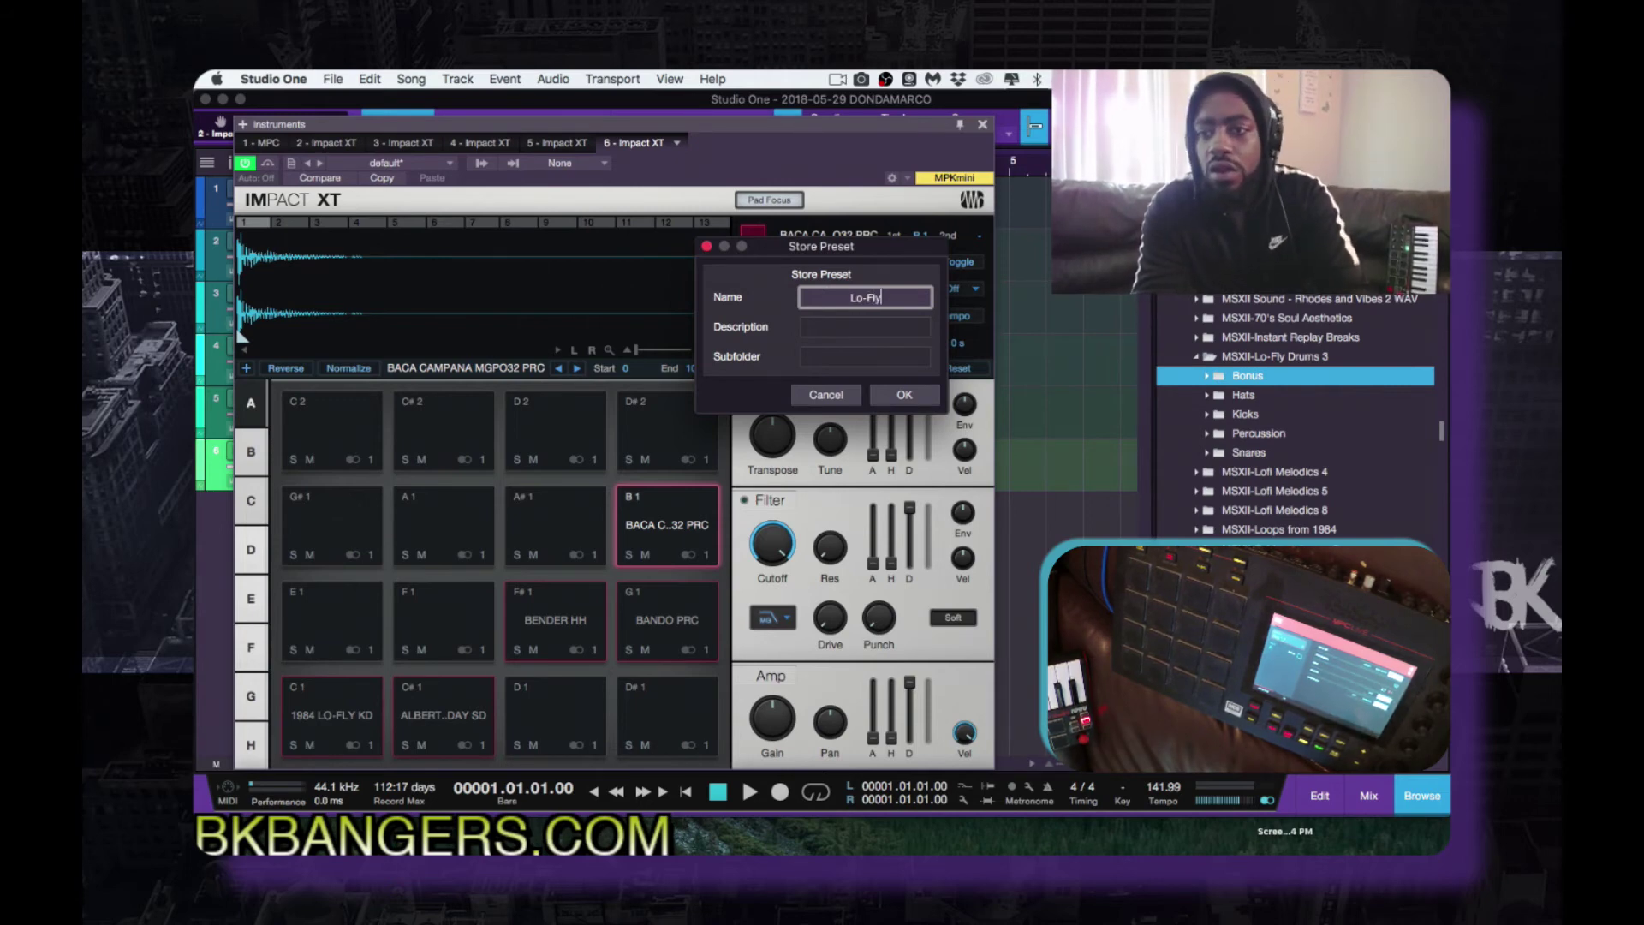
{"action": "type", "text": " Dr"}
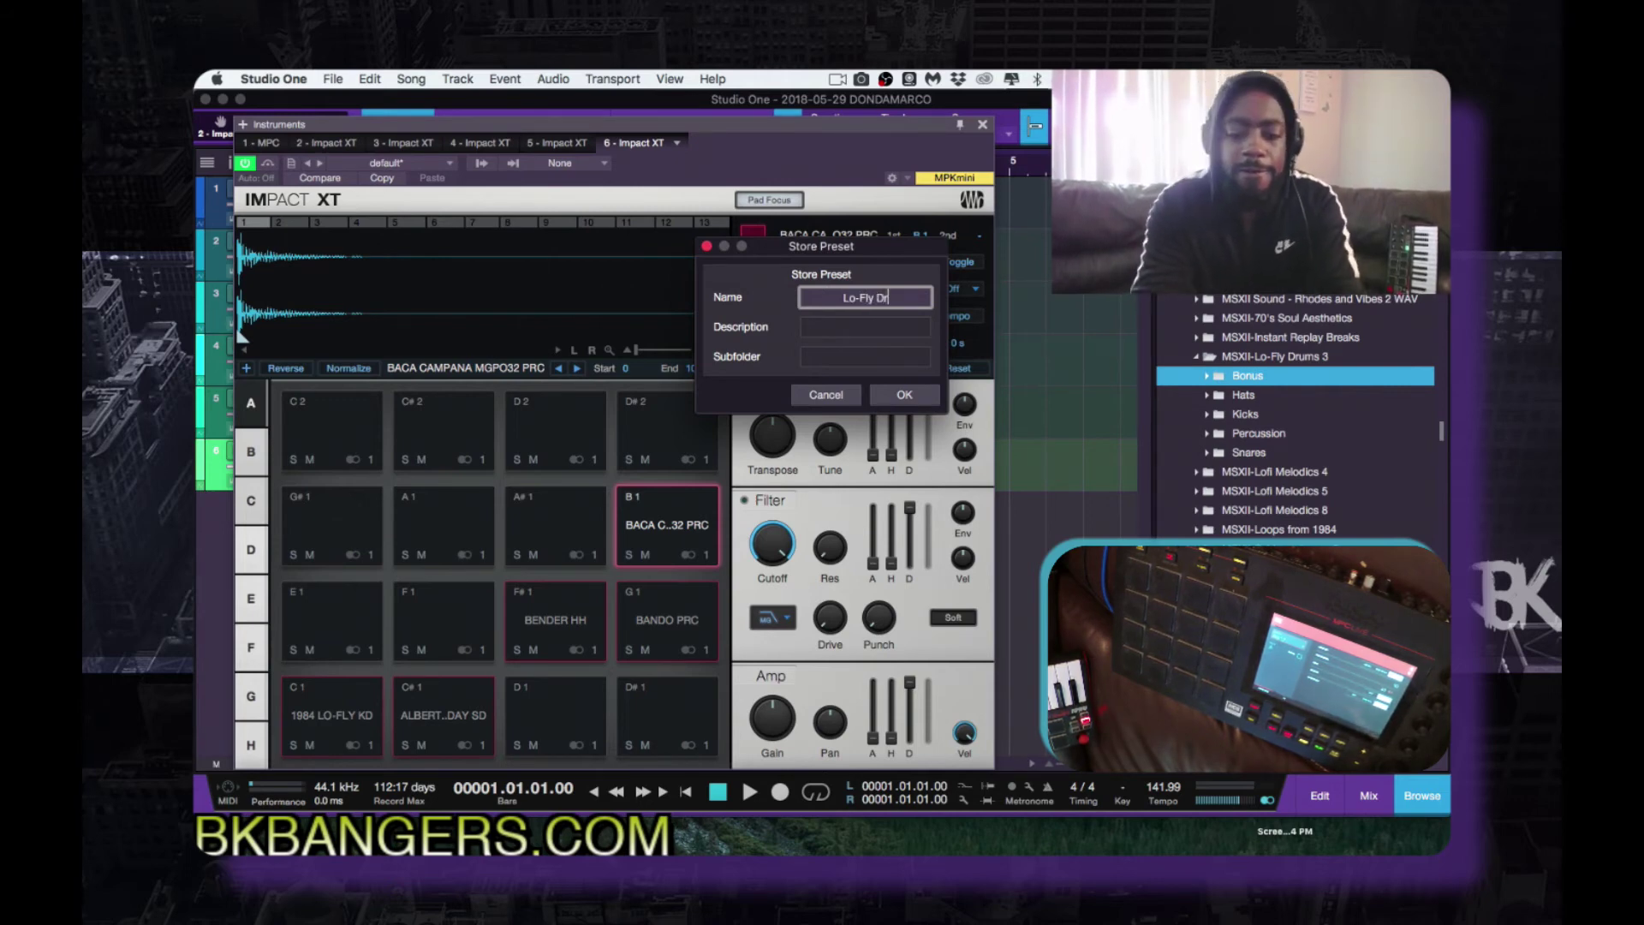
{"action": "type", "text": "ums 3"}
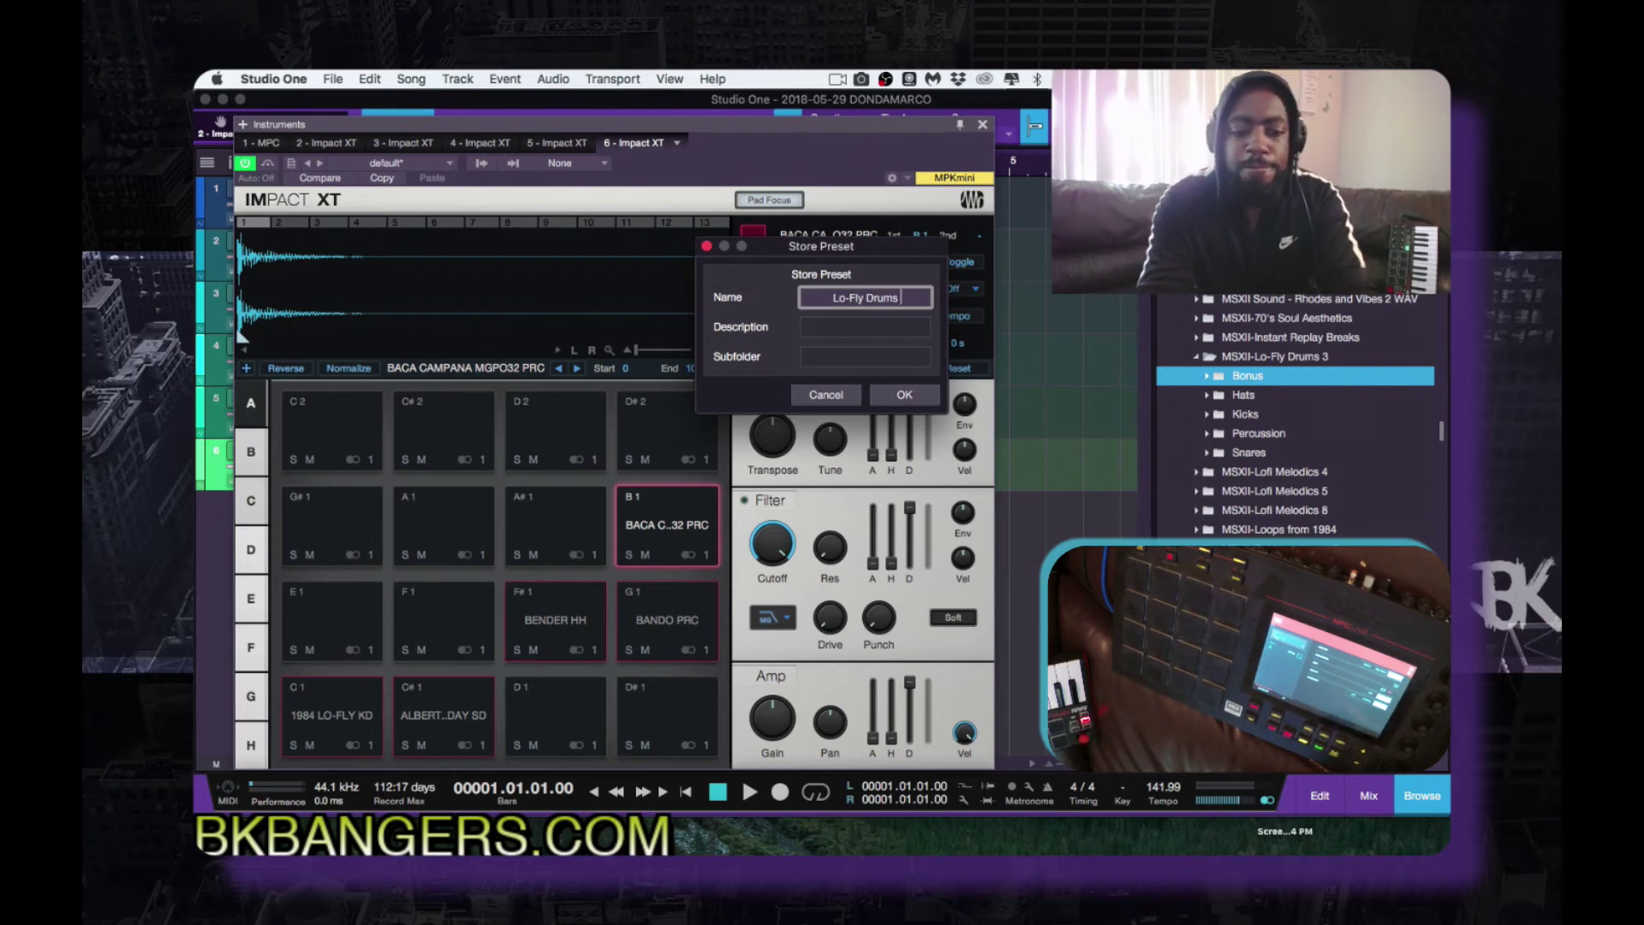
{"action": "left_click", "coordinate": [858, 326]}
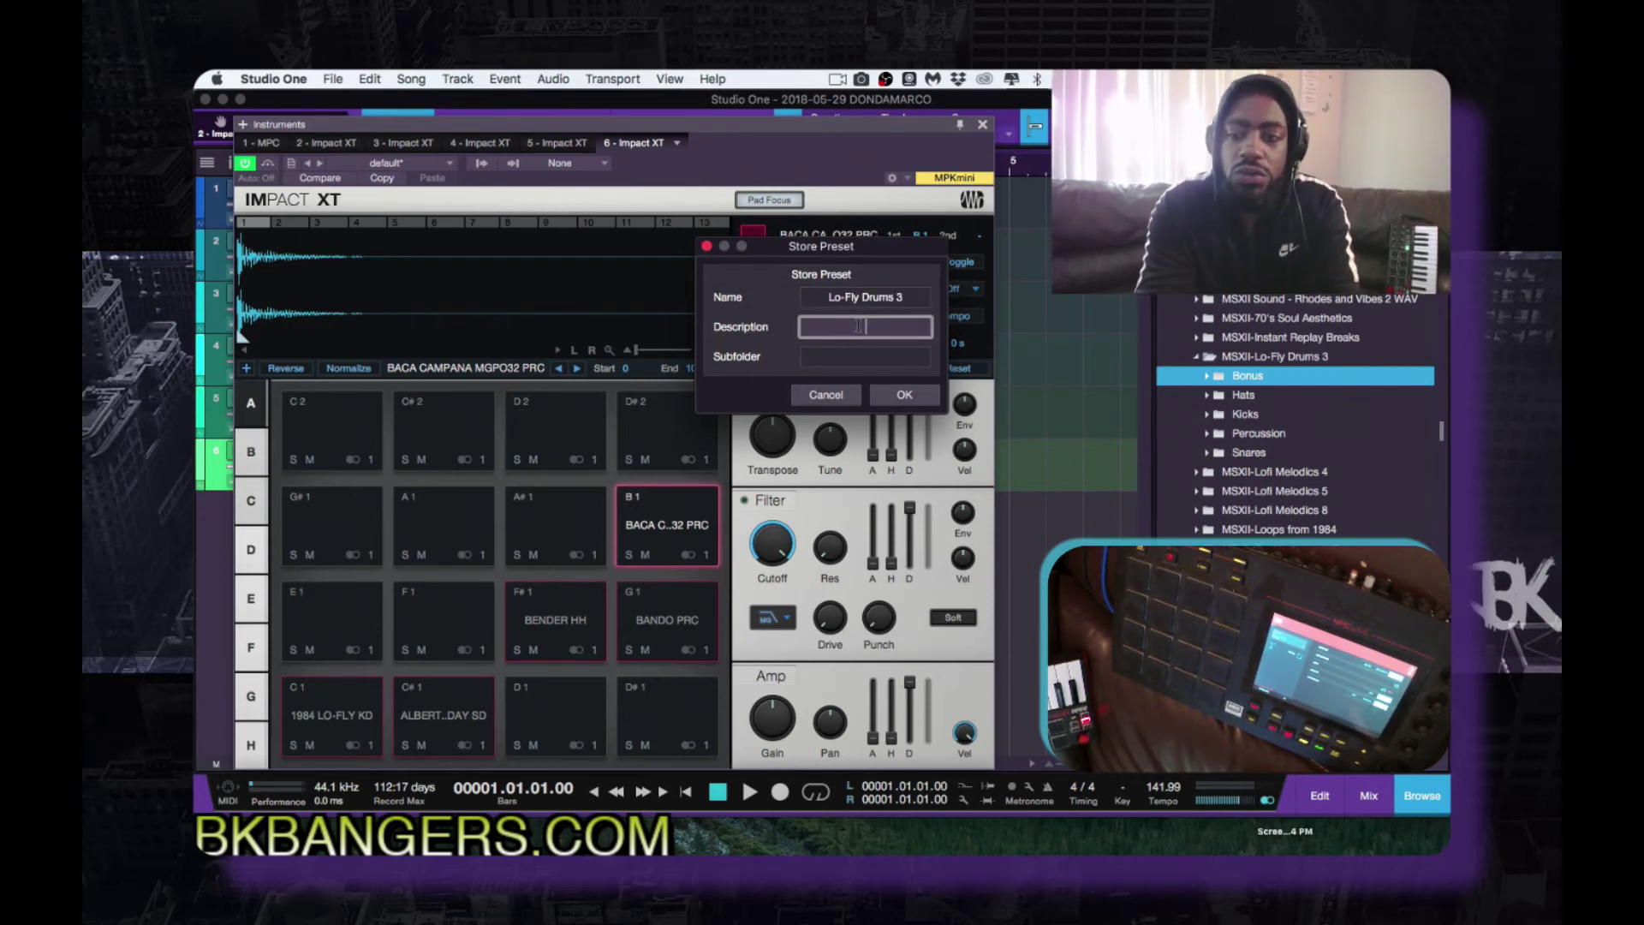
{"action": "type", "text": "Lo"}
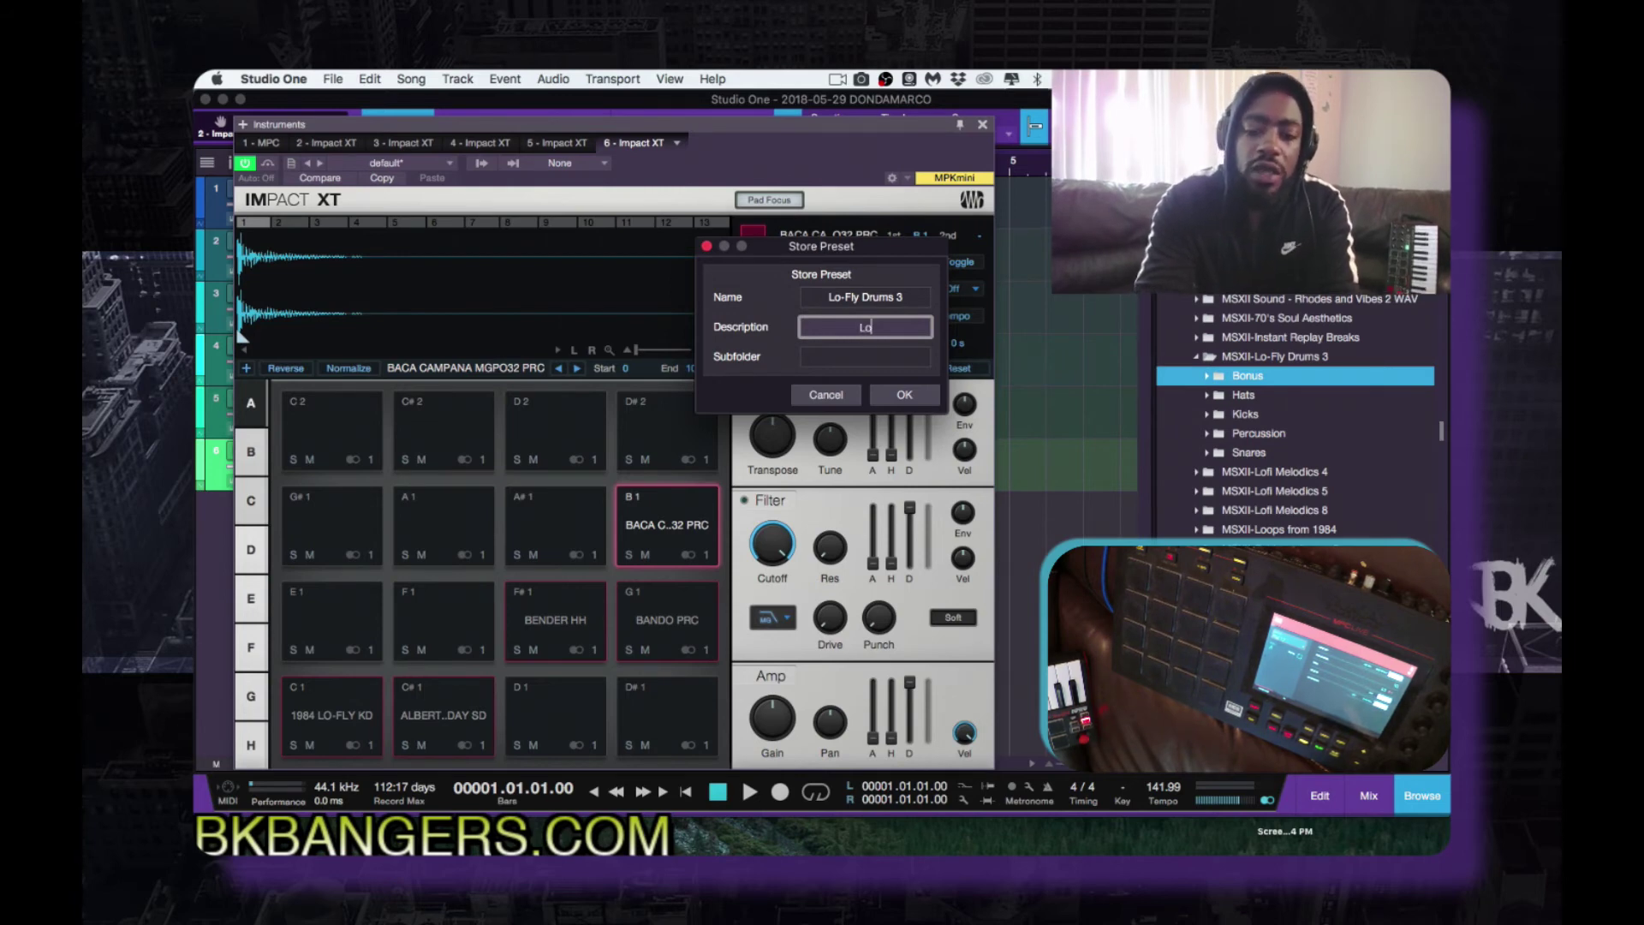
{"action": "type", "text": "fi Kit"}
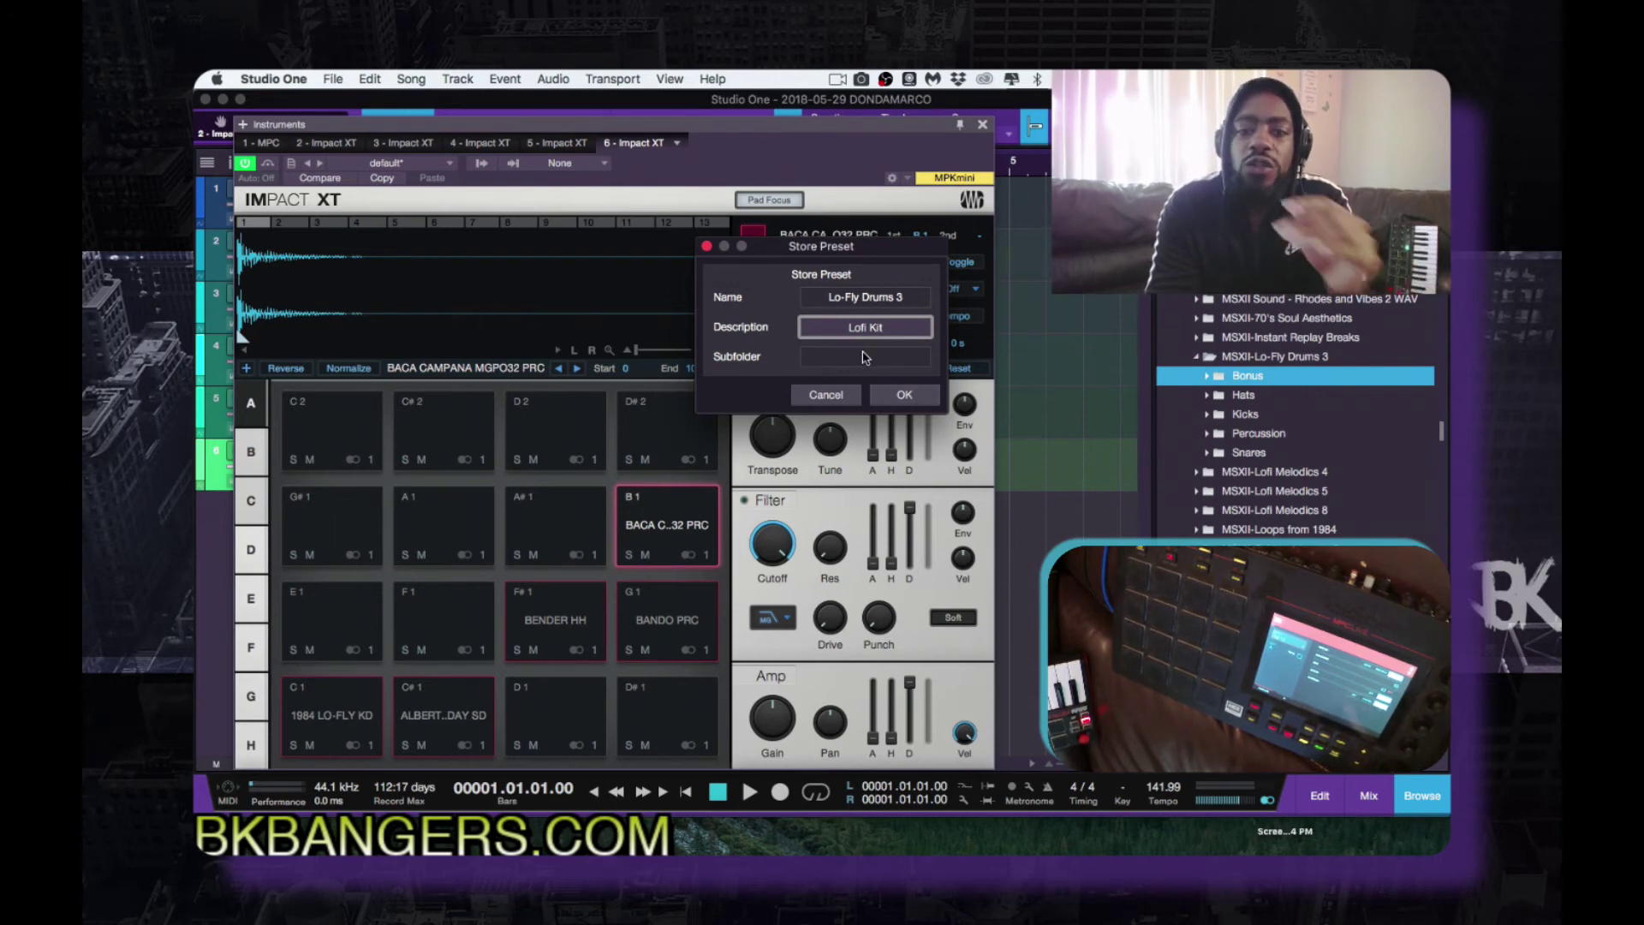
{"action": "left_click", "coordinate": [901, 396]}
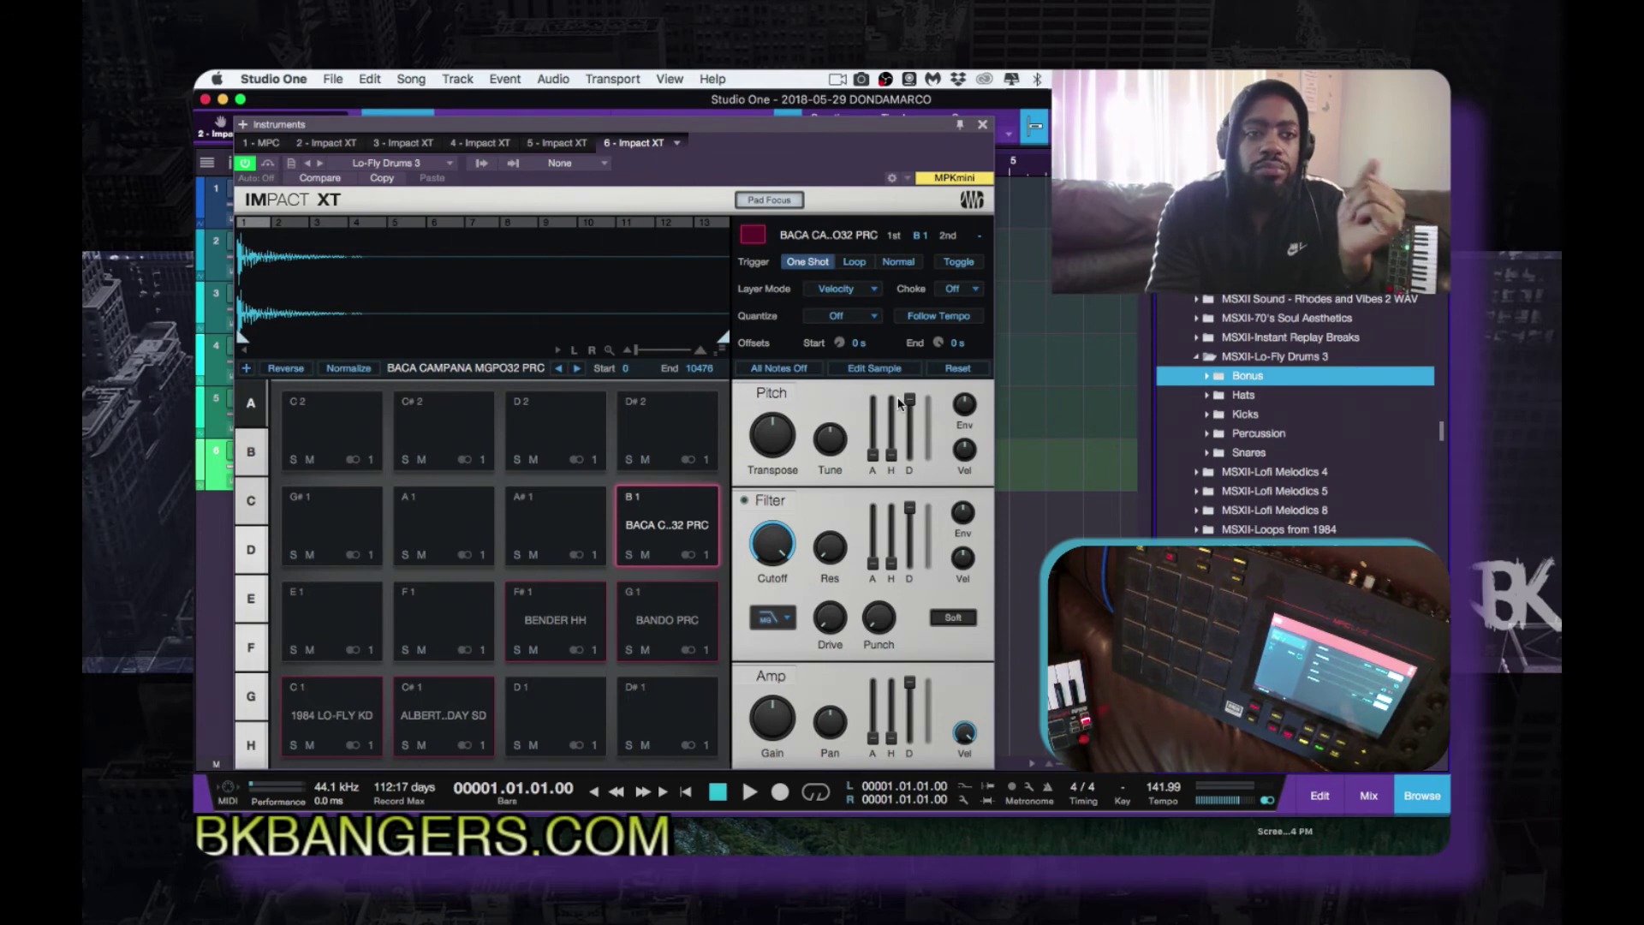
Look through the list of available Impact XT presets
{"action": "left_click", "coordinate": [448, 162]}
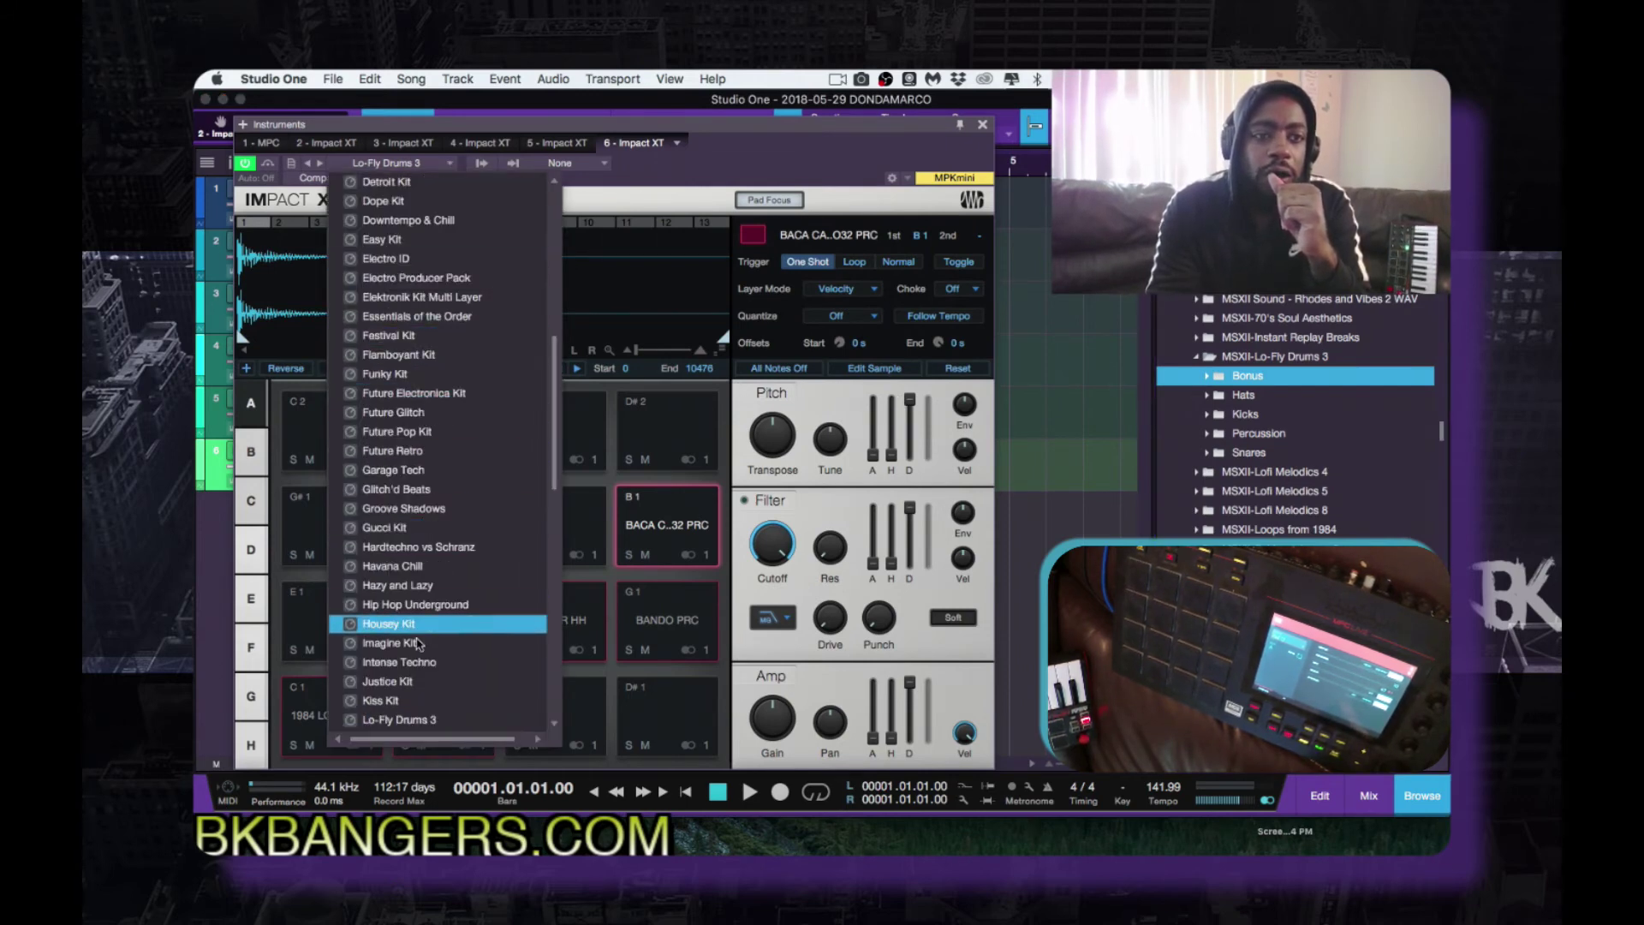
{"action": "scroll", "coordinate": [417, 644], "scroll_direction": "up", "scroll_amount": 10}
{"action": "scroll", "coordinate": [417, 644], "scroll_direction": "down", "scroll_amount": 20}
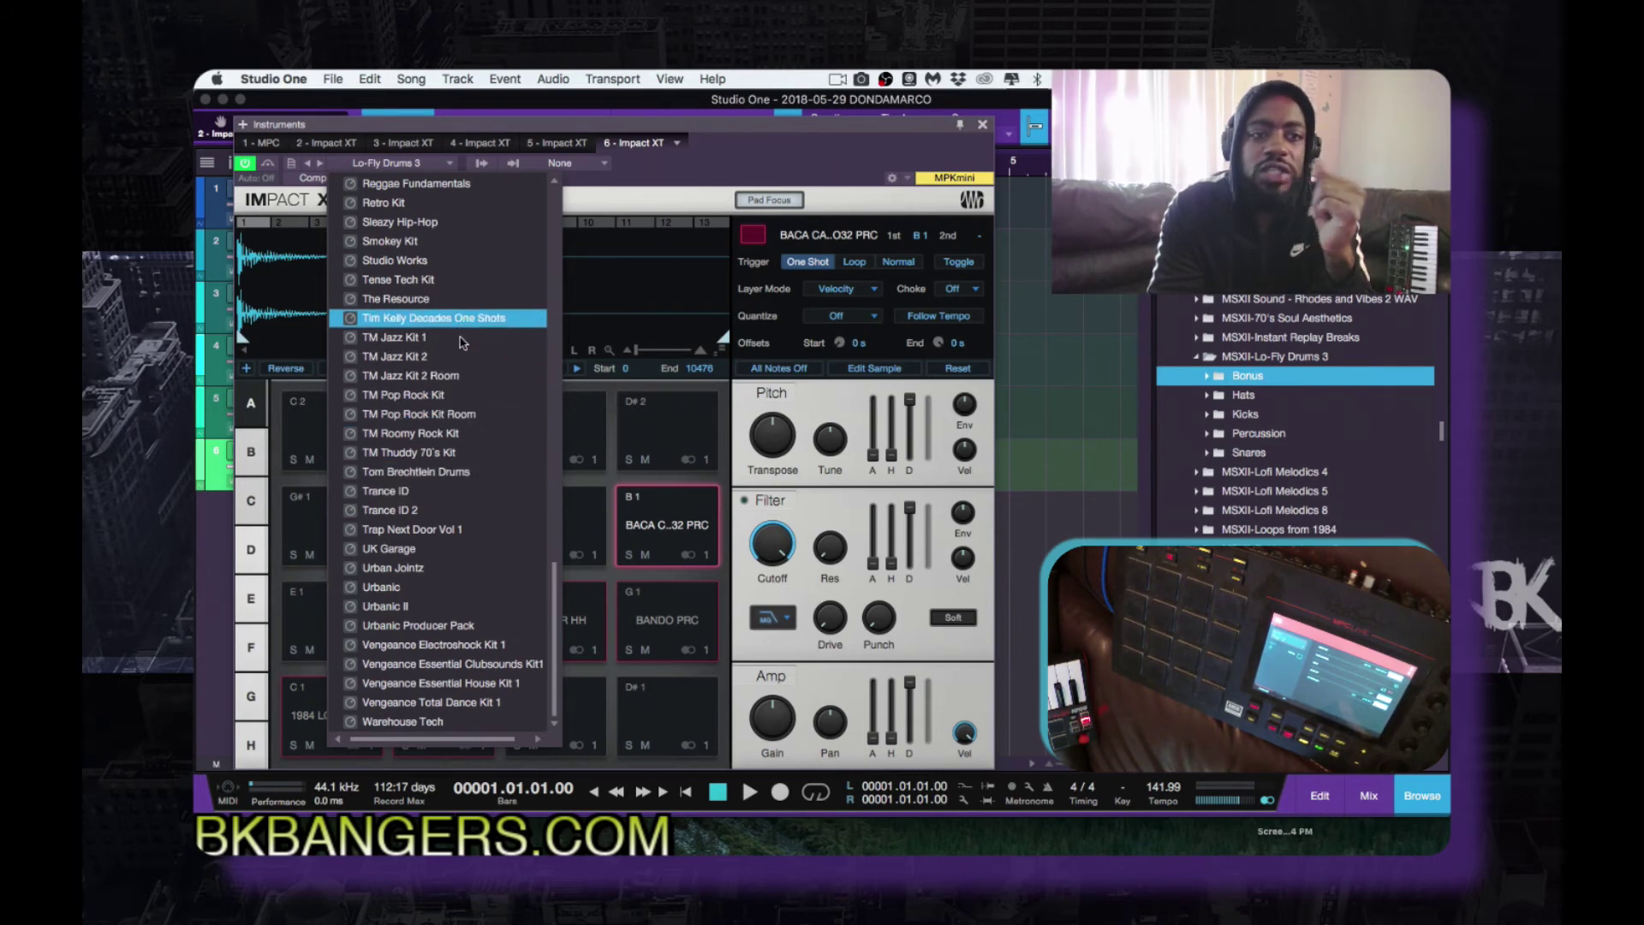
Check the Impact XT preset list back up to its first entries, including Lo-Fly Drums 3, and close the list
{"action": "scroll", "coordinate": [460, 343], "scroll_direction": "up", "scroll_amount": 7}
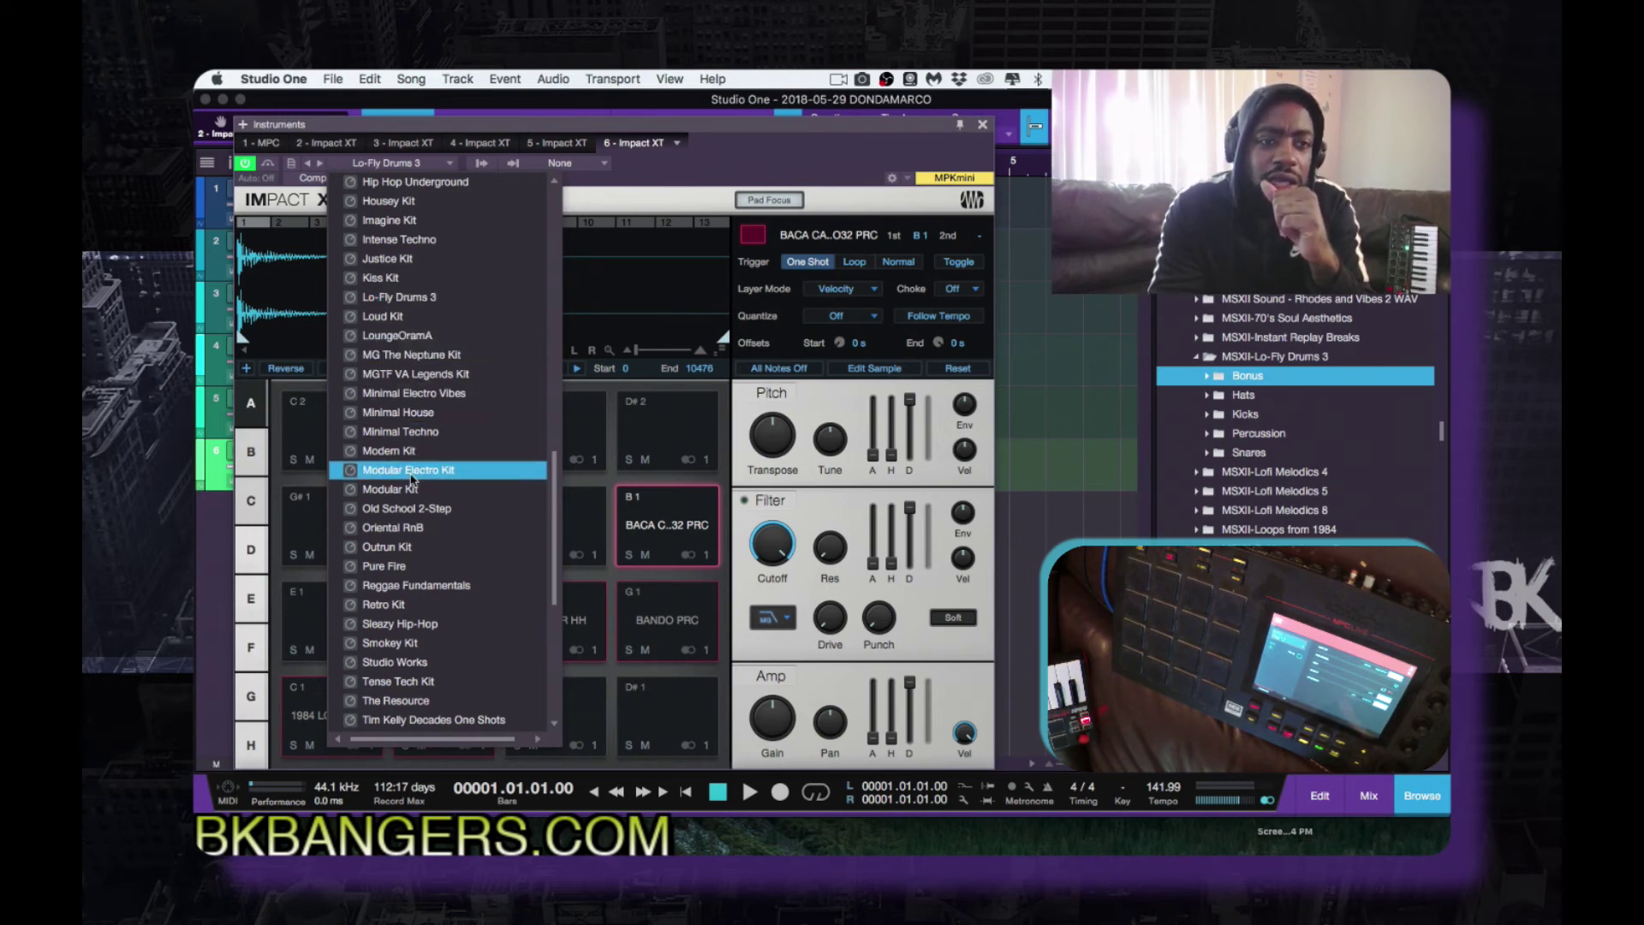
{"action": "scroll", "coordinate": [419, 471], "scroll_direction": "up", "scroll_amount": 15}
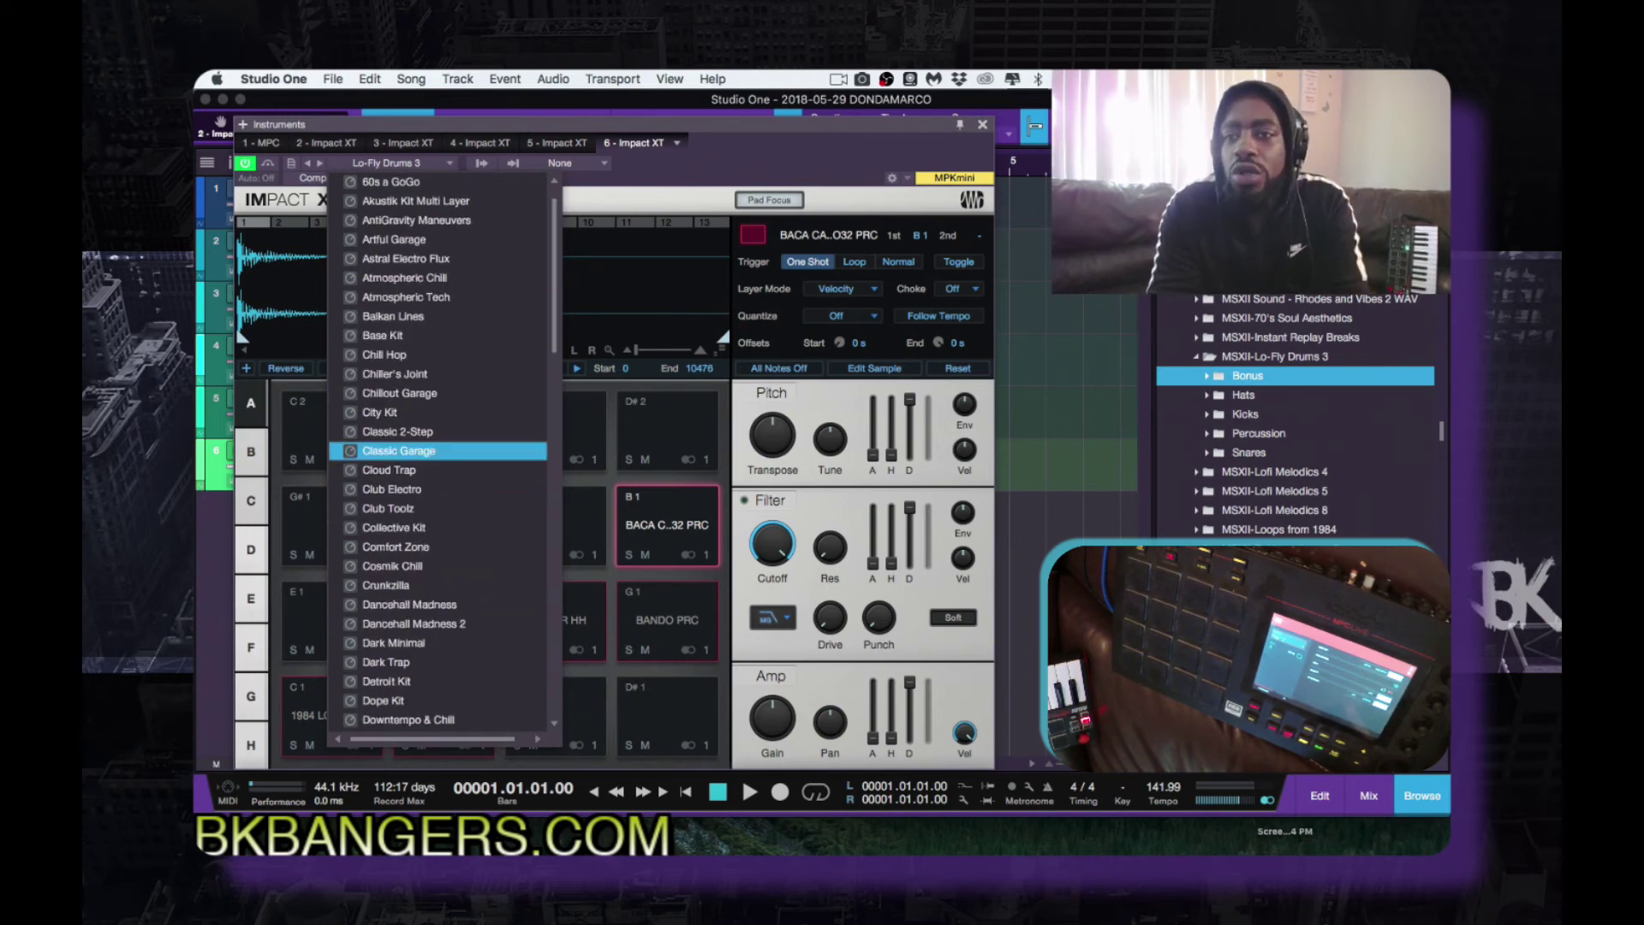
{"action": "key", "text": "Escape"}
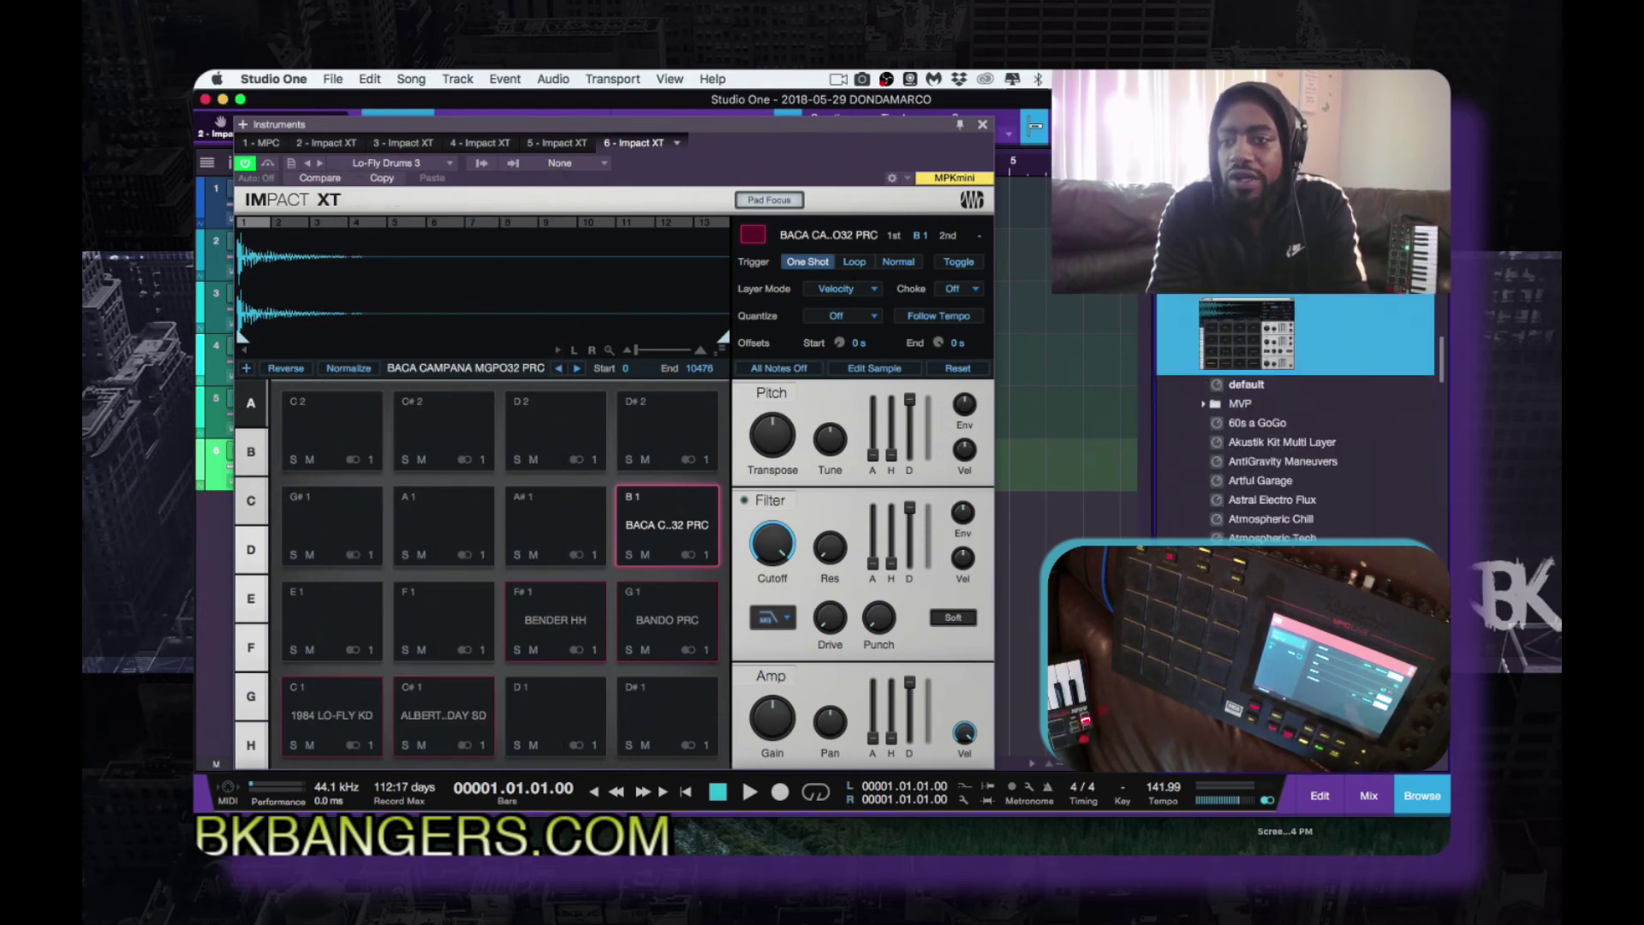
Look through the Impact presets in the browser, collapse the Impact entry and close the instrument window
{"action": "scroll", "coordinate": [1238, 534], "scroll_direction": "down", "scroll_amount": 10}
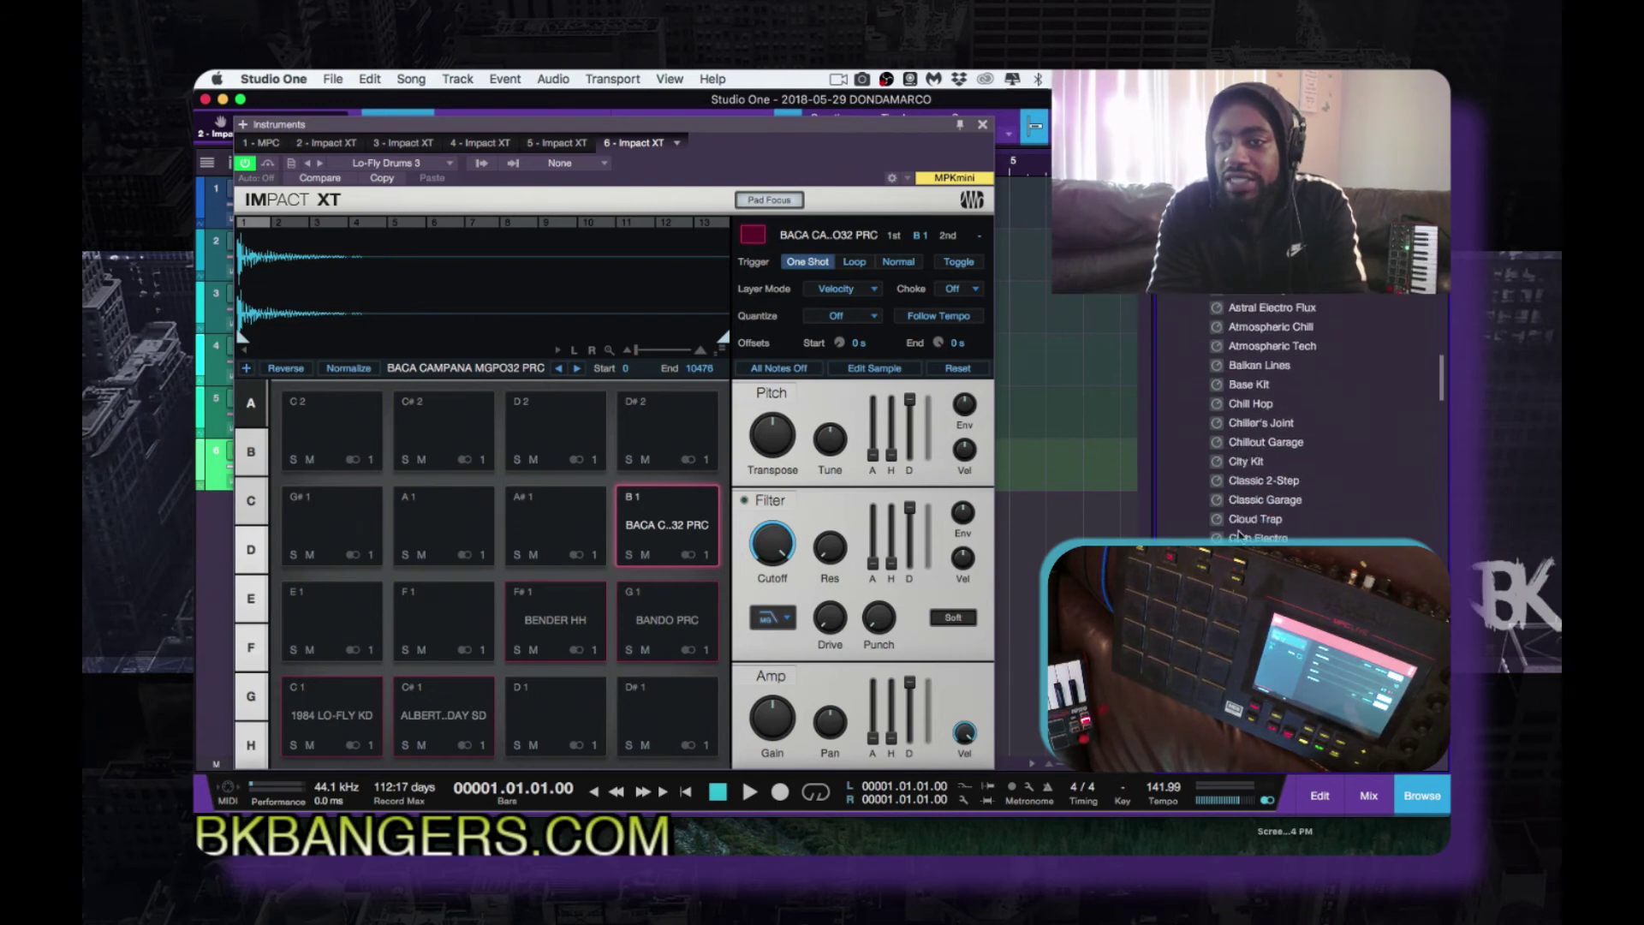
{"action": "scroll", "coordinate": [1249, 529], "scroll_direction": "down", "scroll_amount": 20}
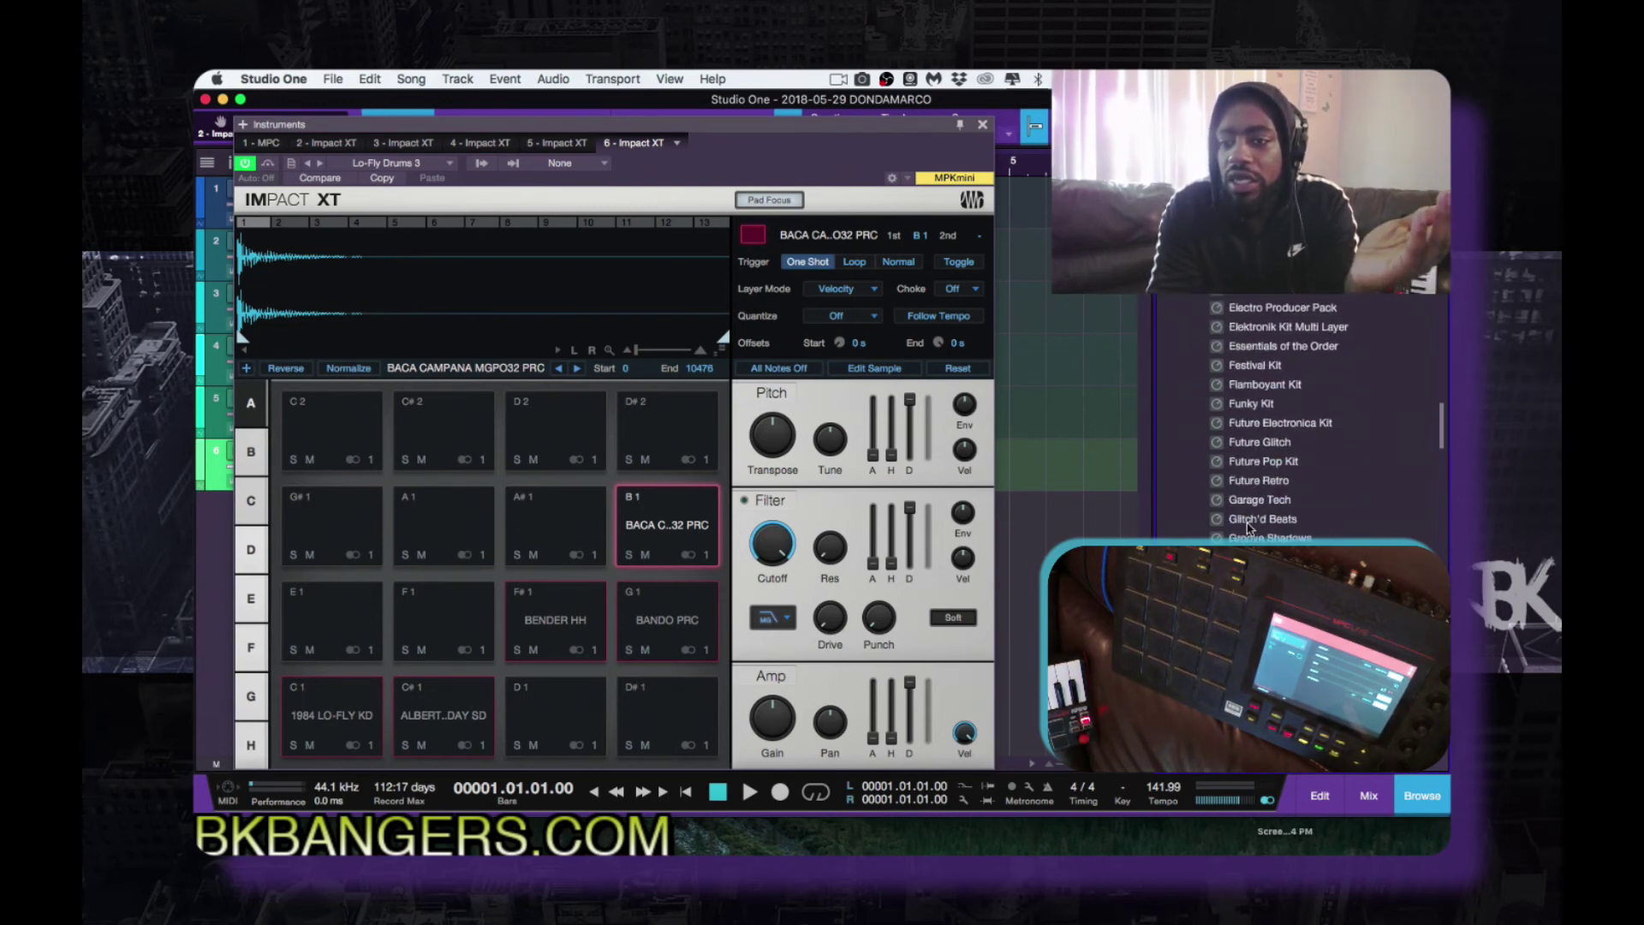
{"action": "scroll", "coordinate": [1248, 528], "scroll_direction": "up", "scroll_amount": 20}
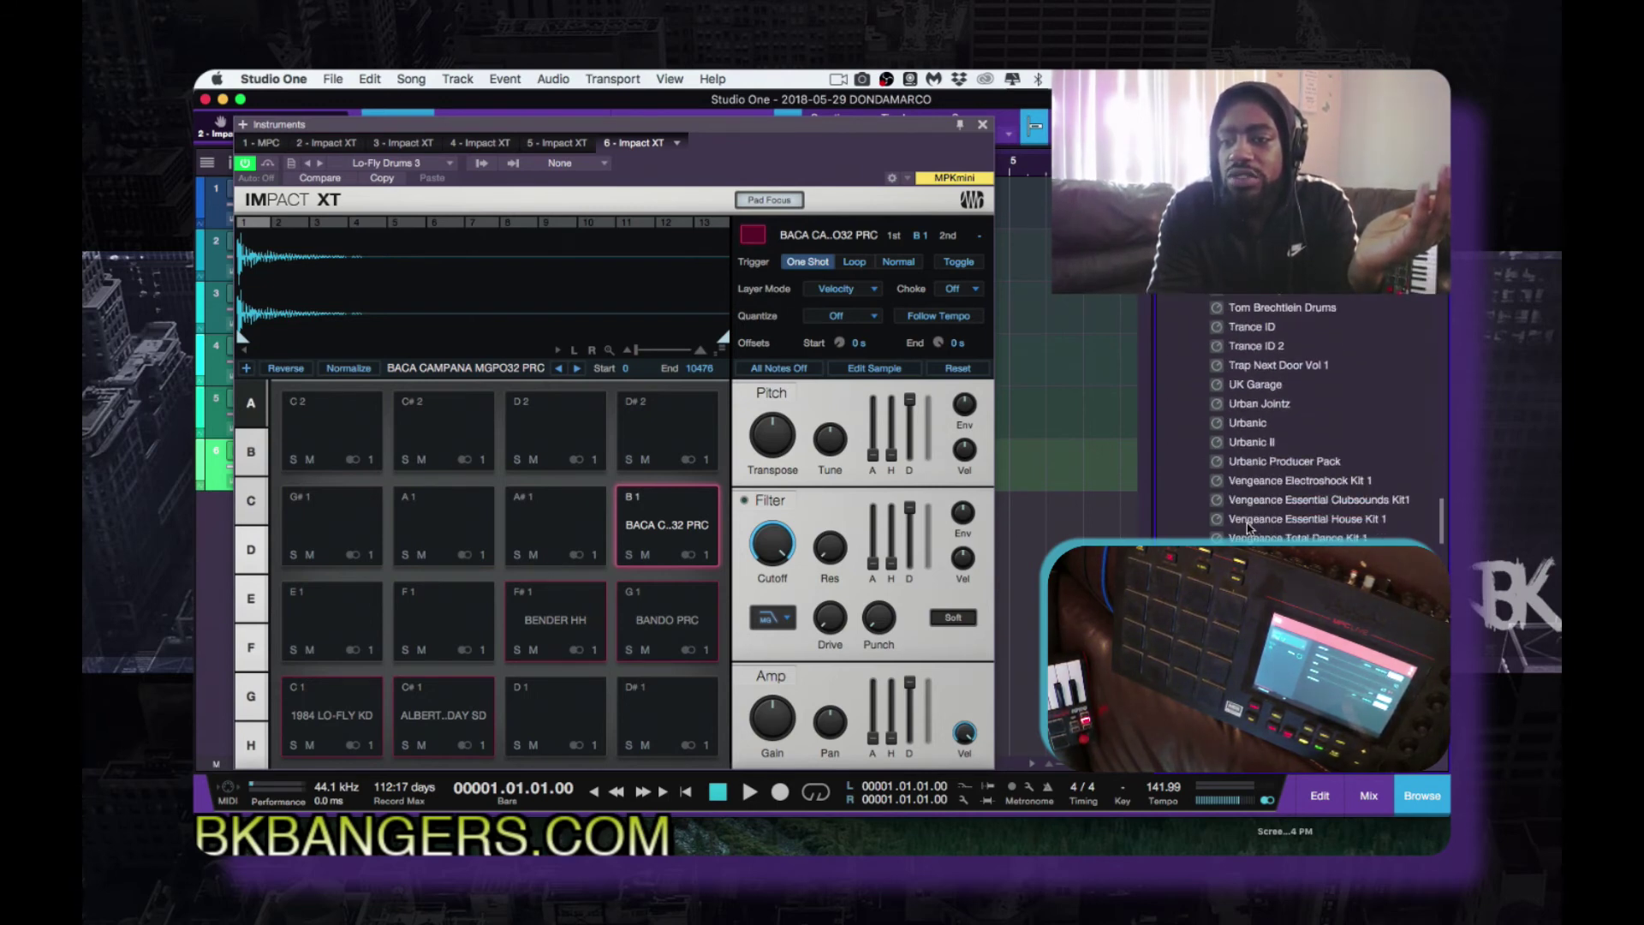
{"action": "scroll", "coordinate": [1248, 528], "scroll_direction": "up", "scroll_amount": 5}
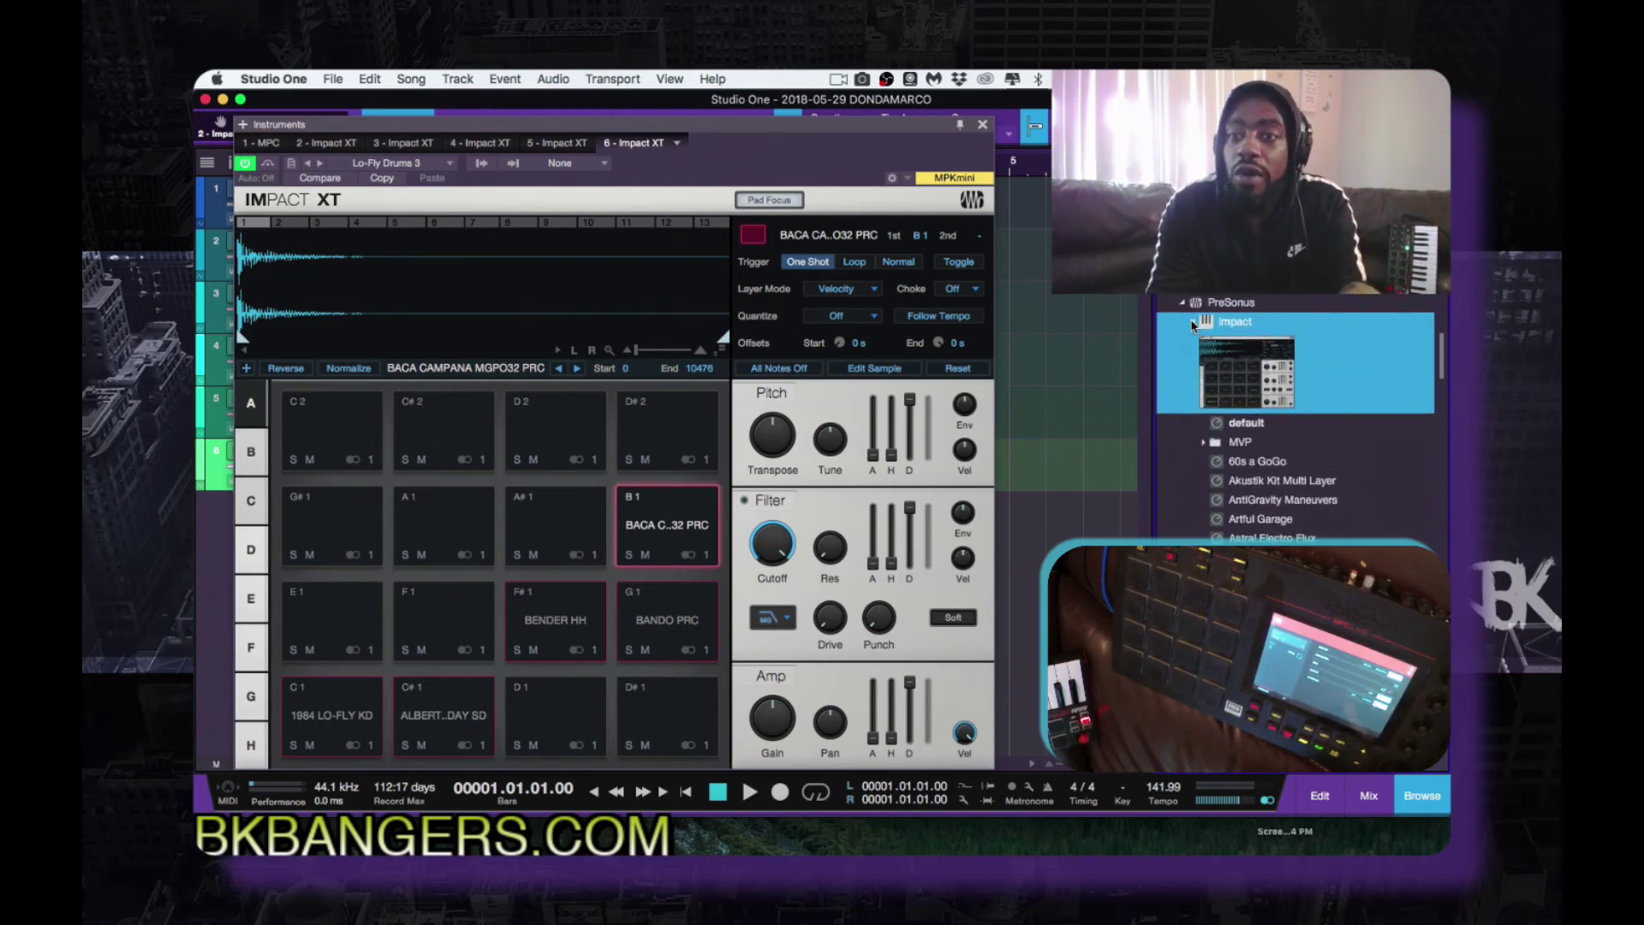
{"action": "left_click", "coordinate": [1193, 324]}
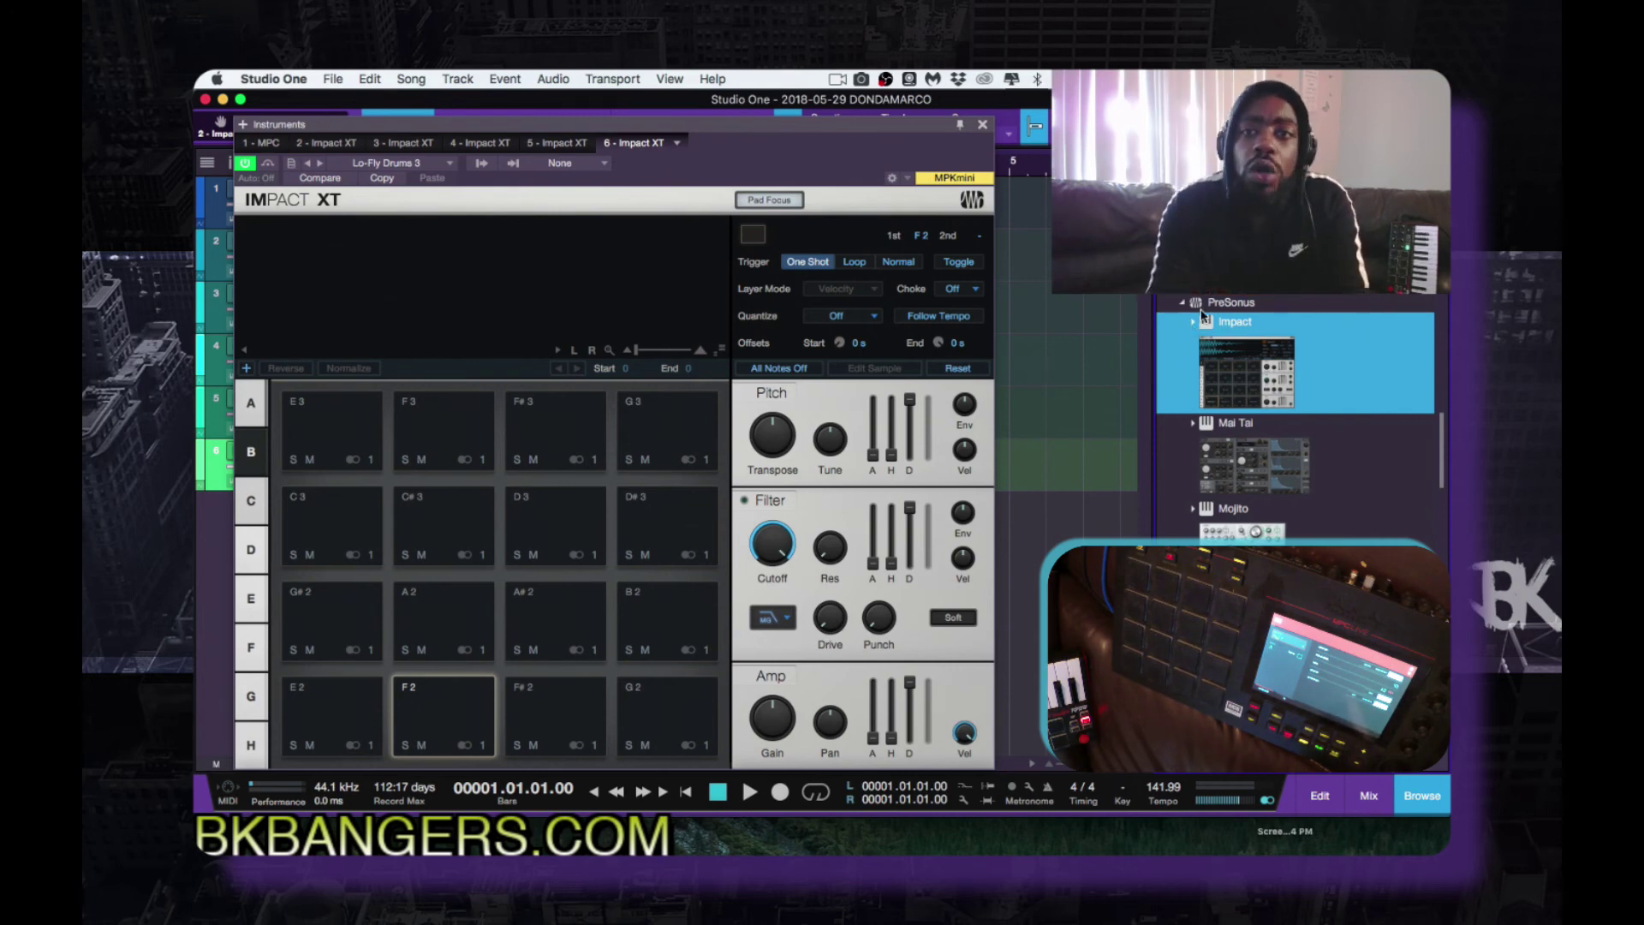
{"action": "left_click", "coordinate": [983, 126]}
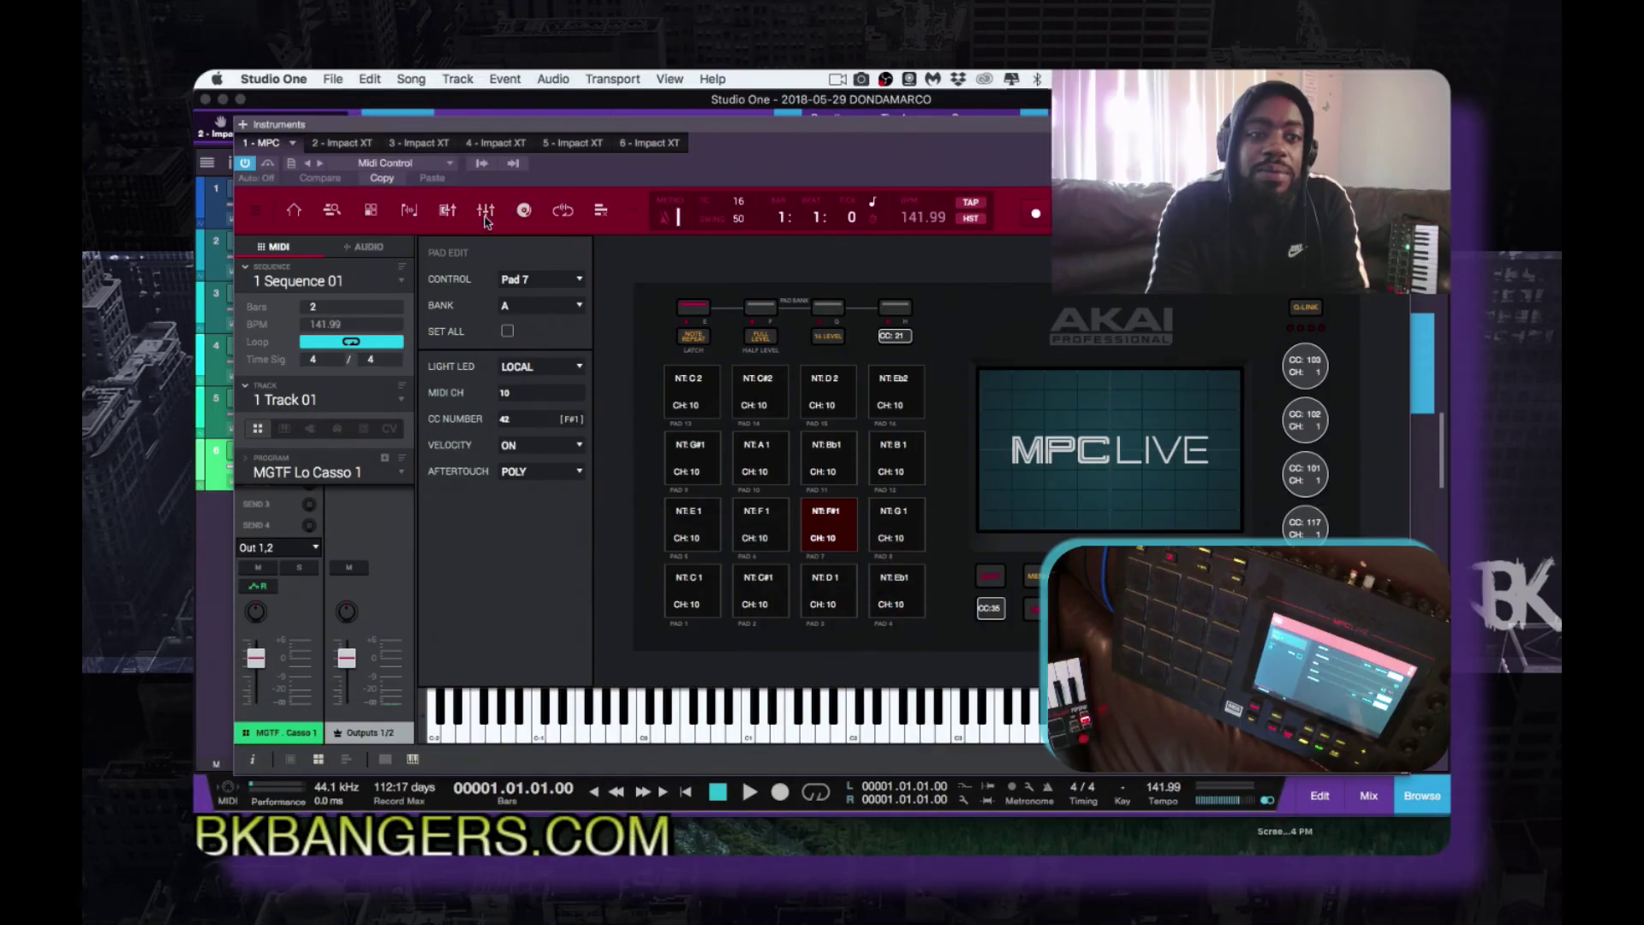
Switch the MPC instrument from its MIDI control page to the main grid view, and activate its mixer mode
{"action": "left_click", "coordinate": [256, 211]}
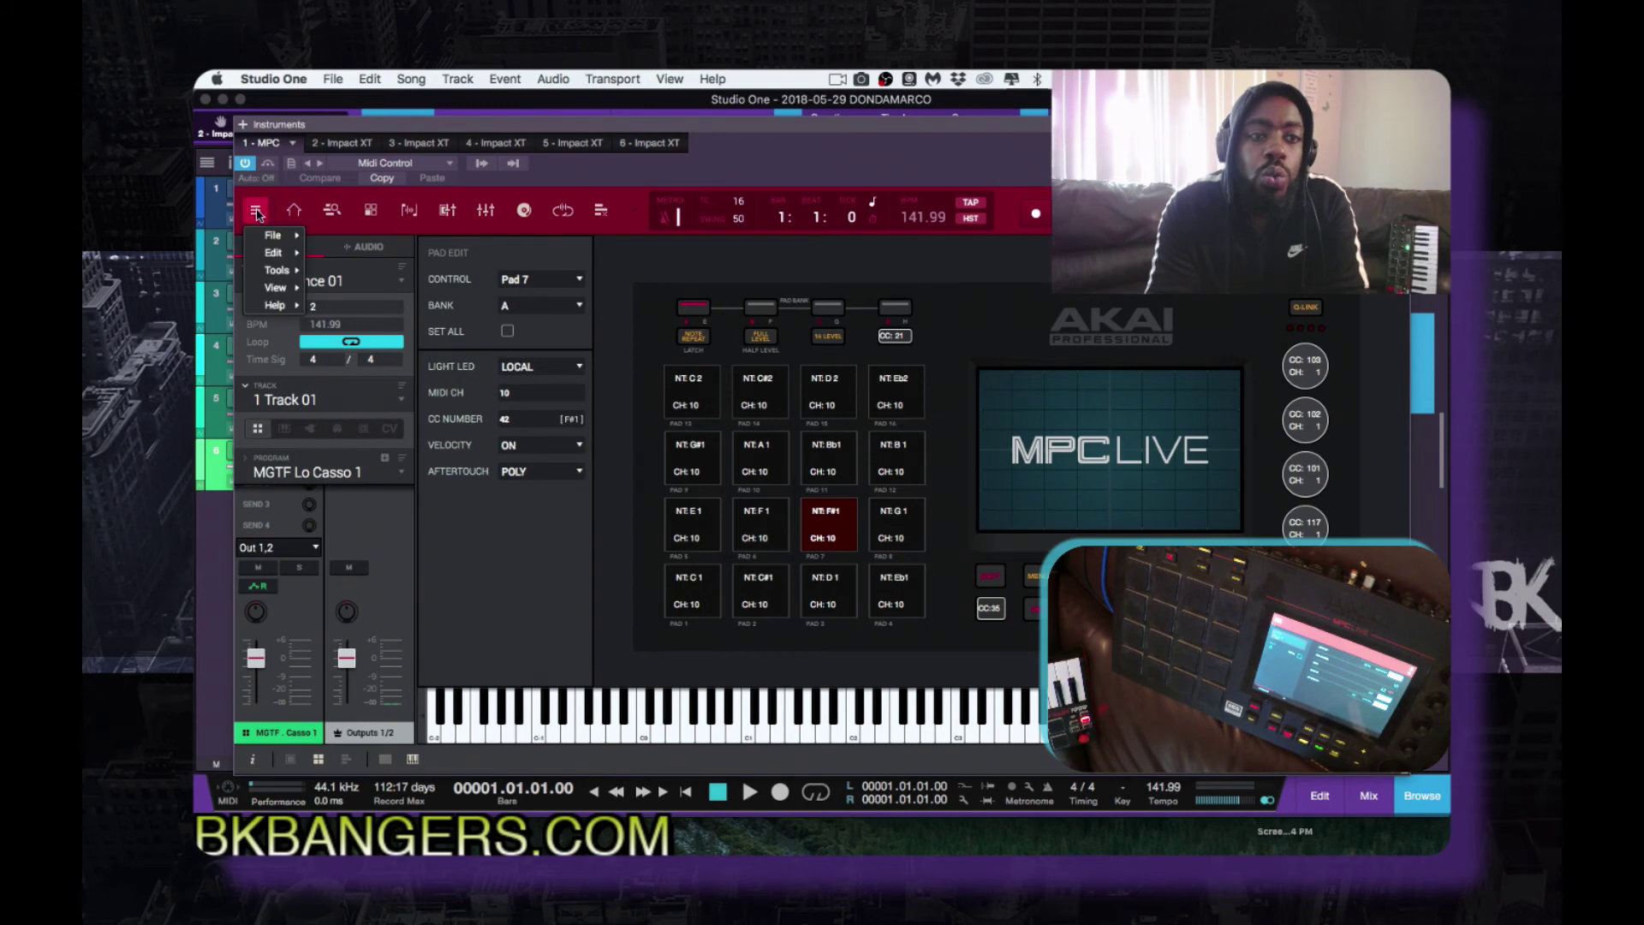
{"action": "left_click", "coordinate": [295, 213]}
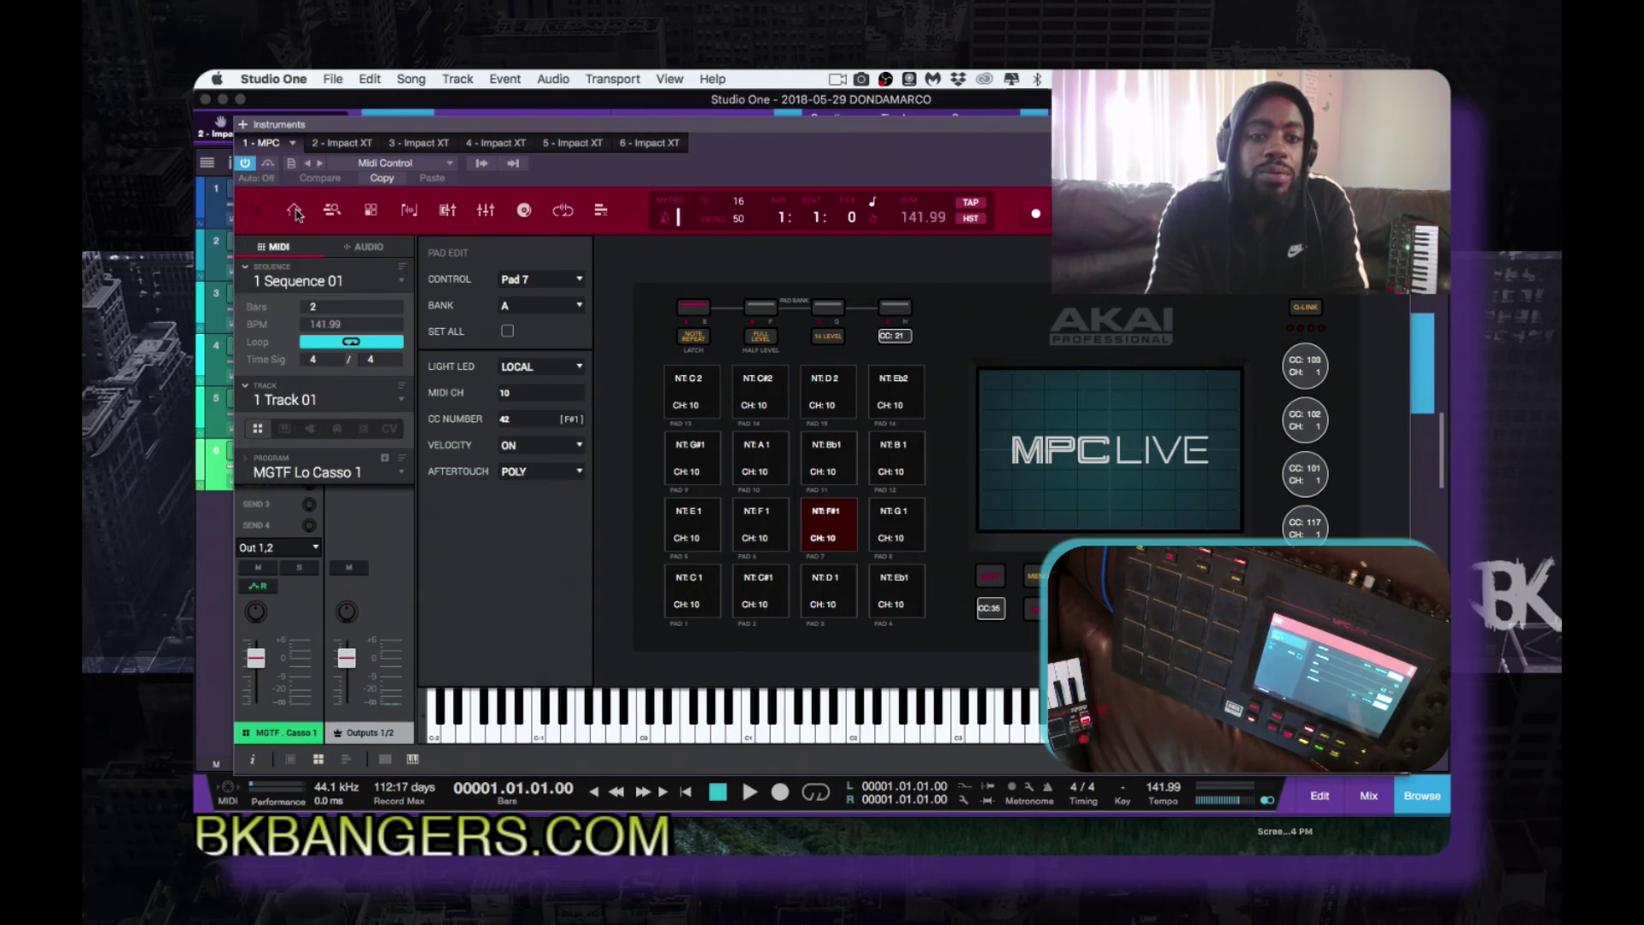
{"action": "left_click", "coordinate": [295, 213]}
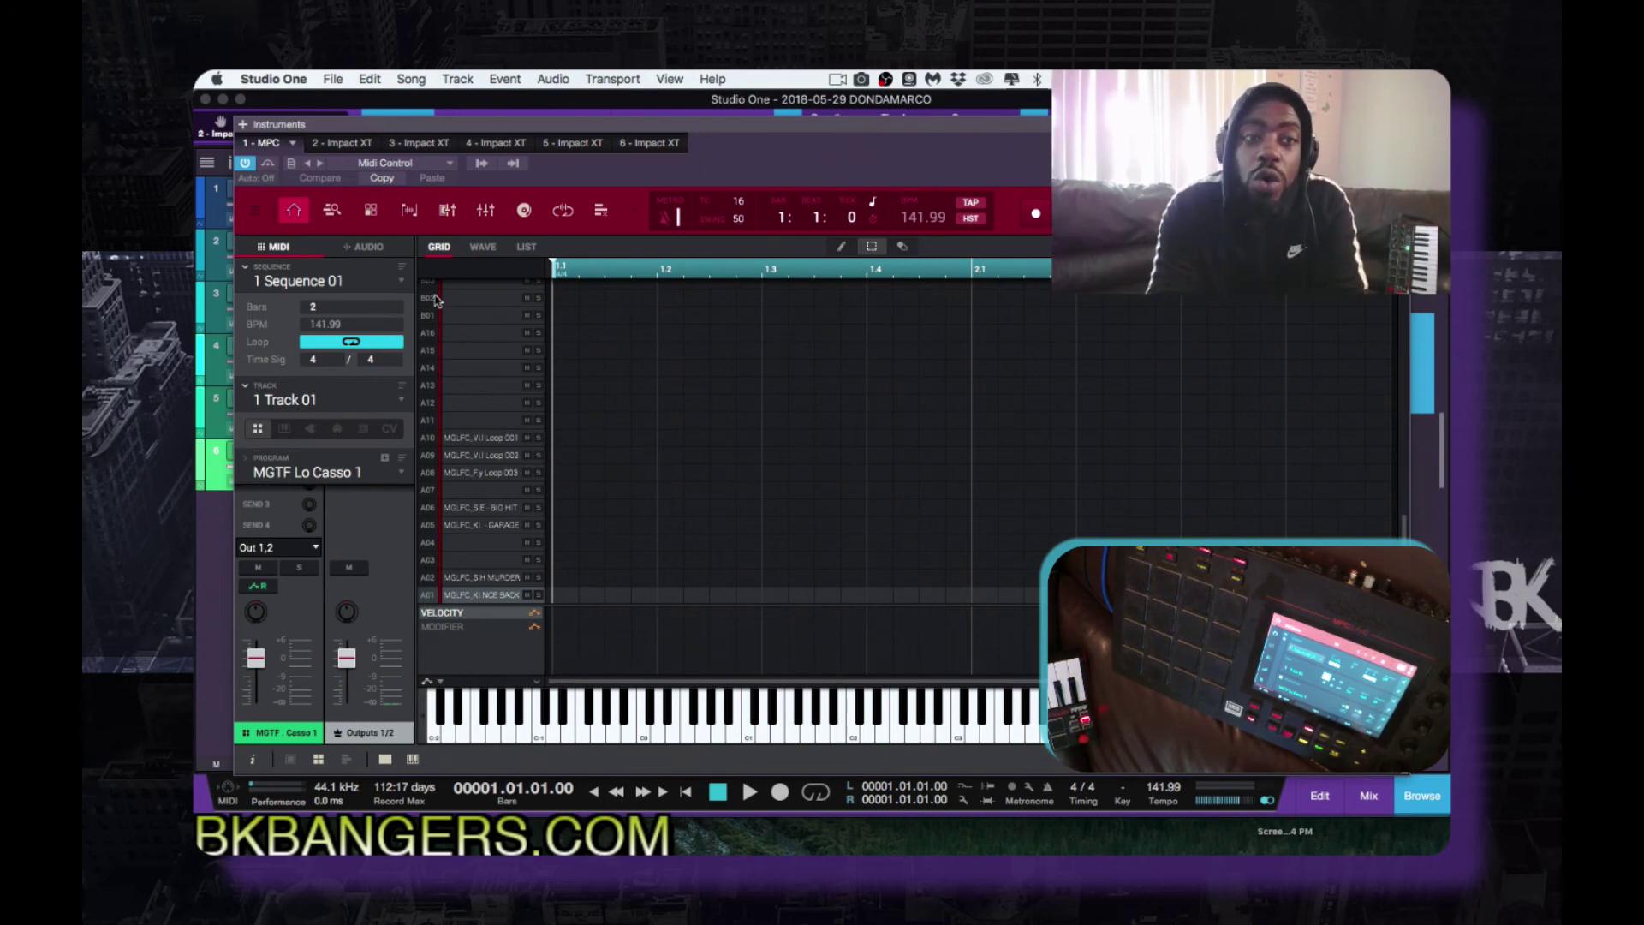
{"action": "left_click", "coordinate": [447, 211]}
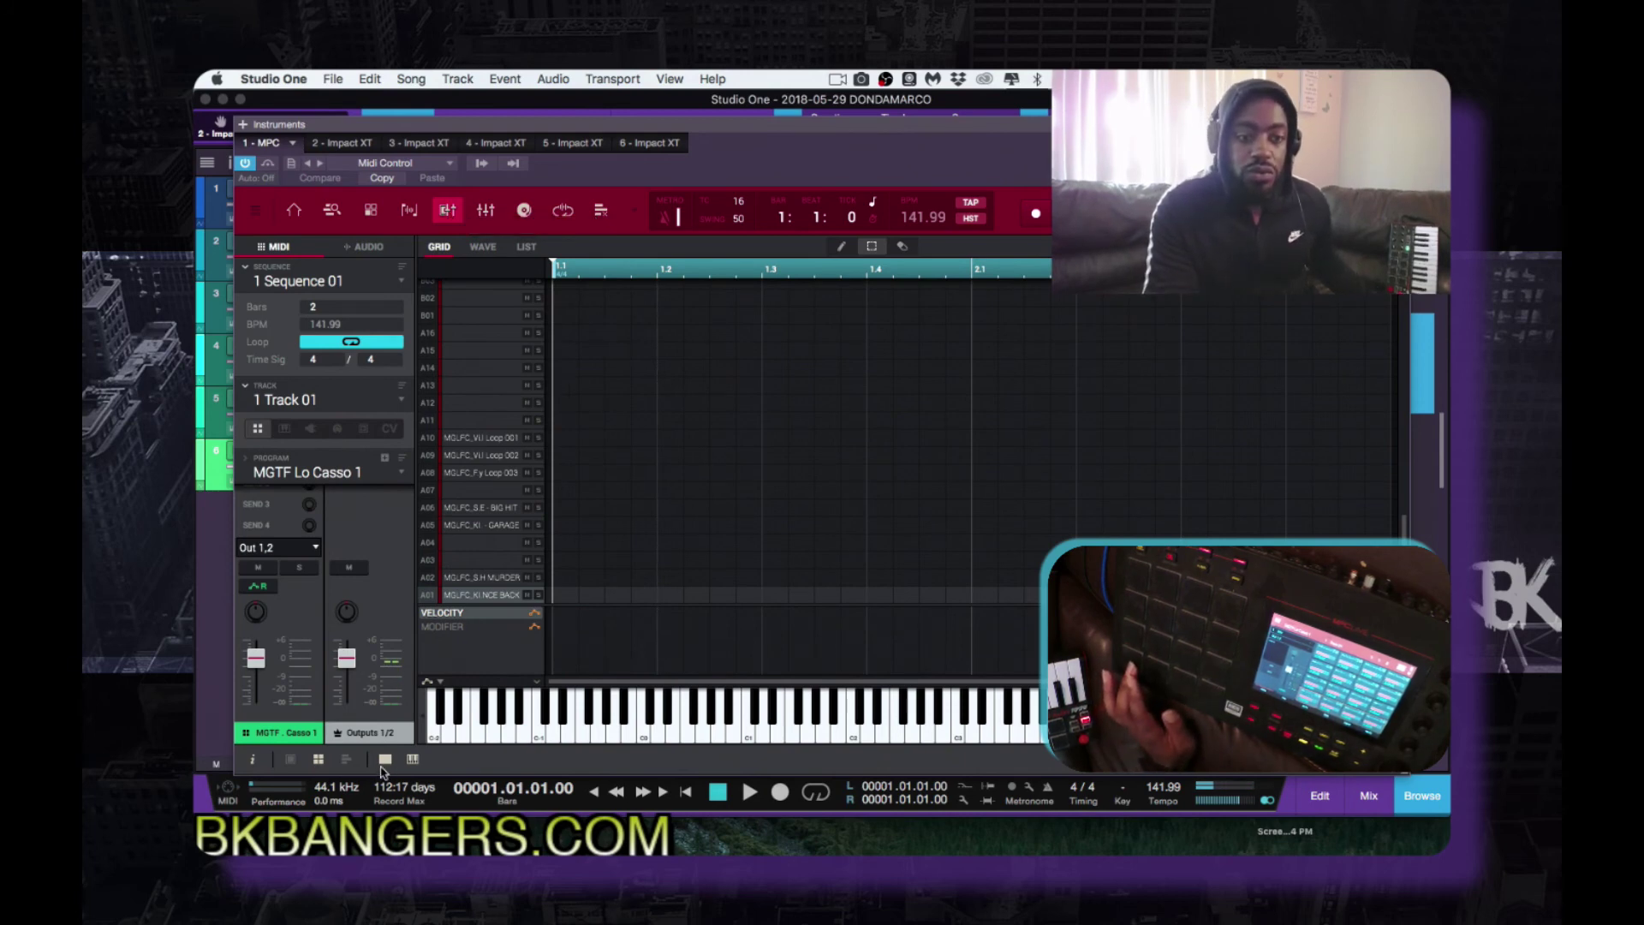
{"action": "left_click", "coordinate": [384, 760]}
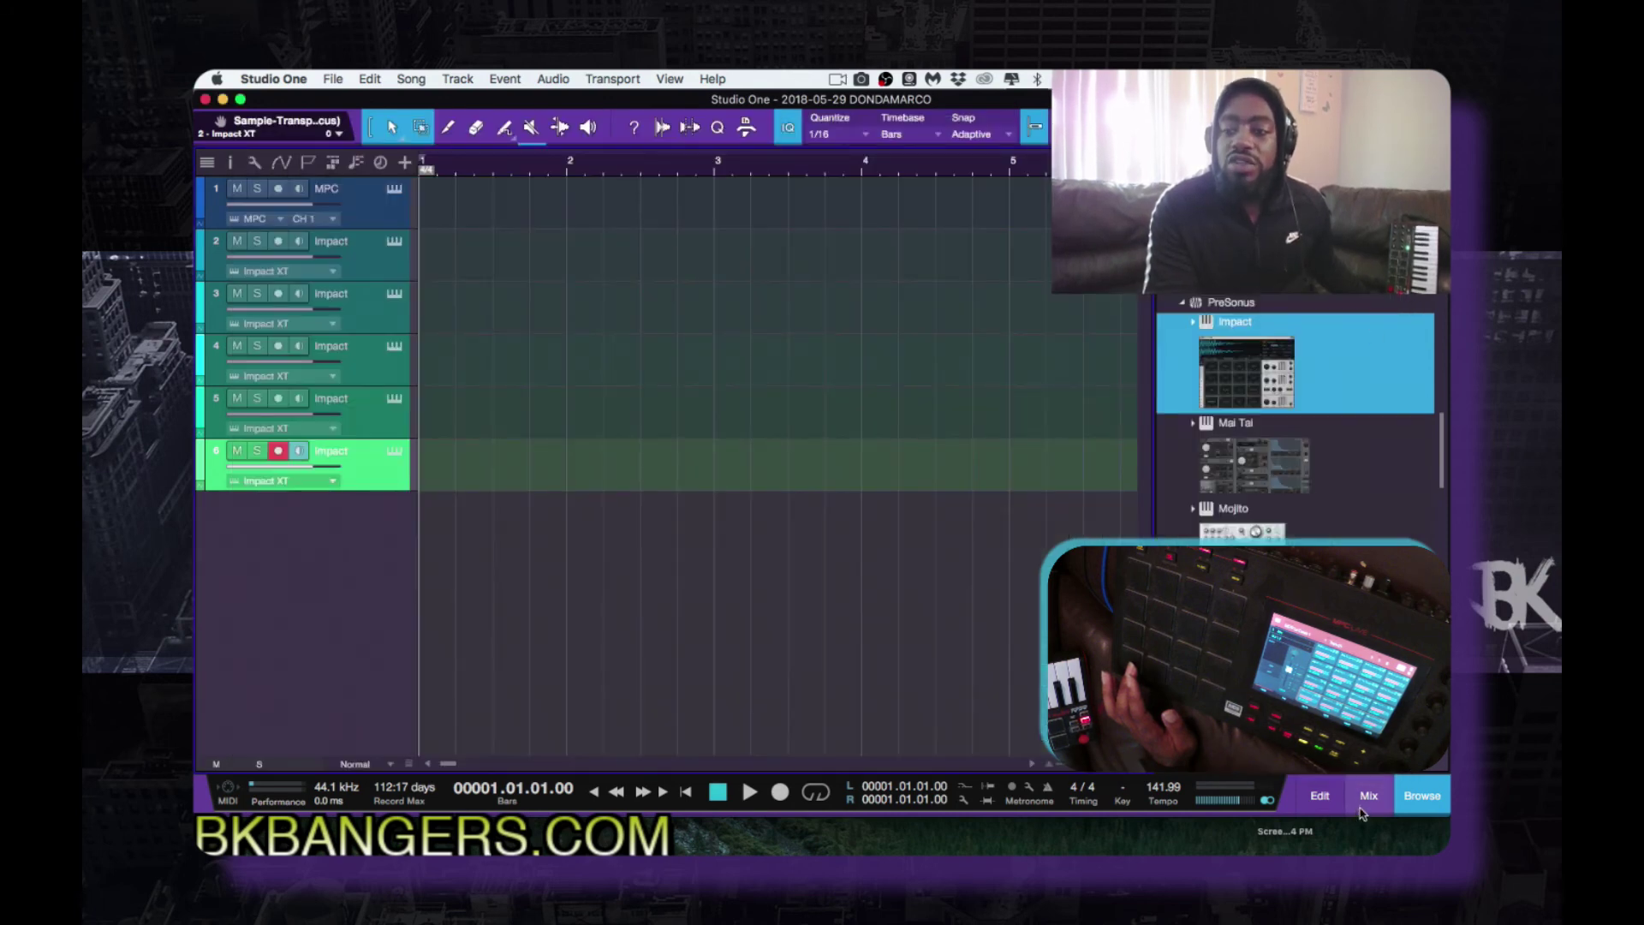
Show the mixer, expand the MPC instrument's list of outputs and enable output 3 as an additional mixer channel
{"action": "left_click", "coordinate": [1368, 796]}
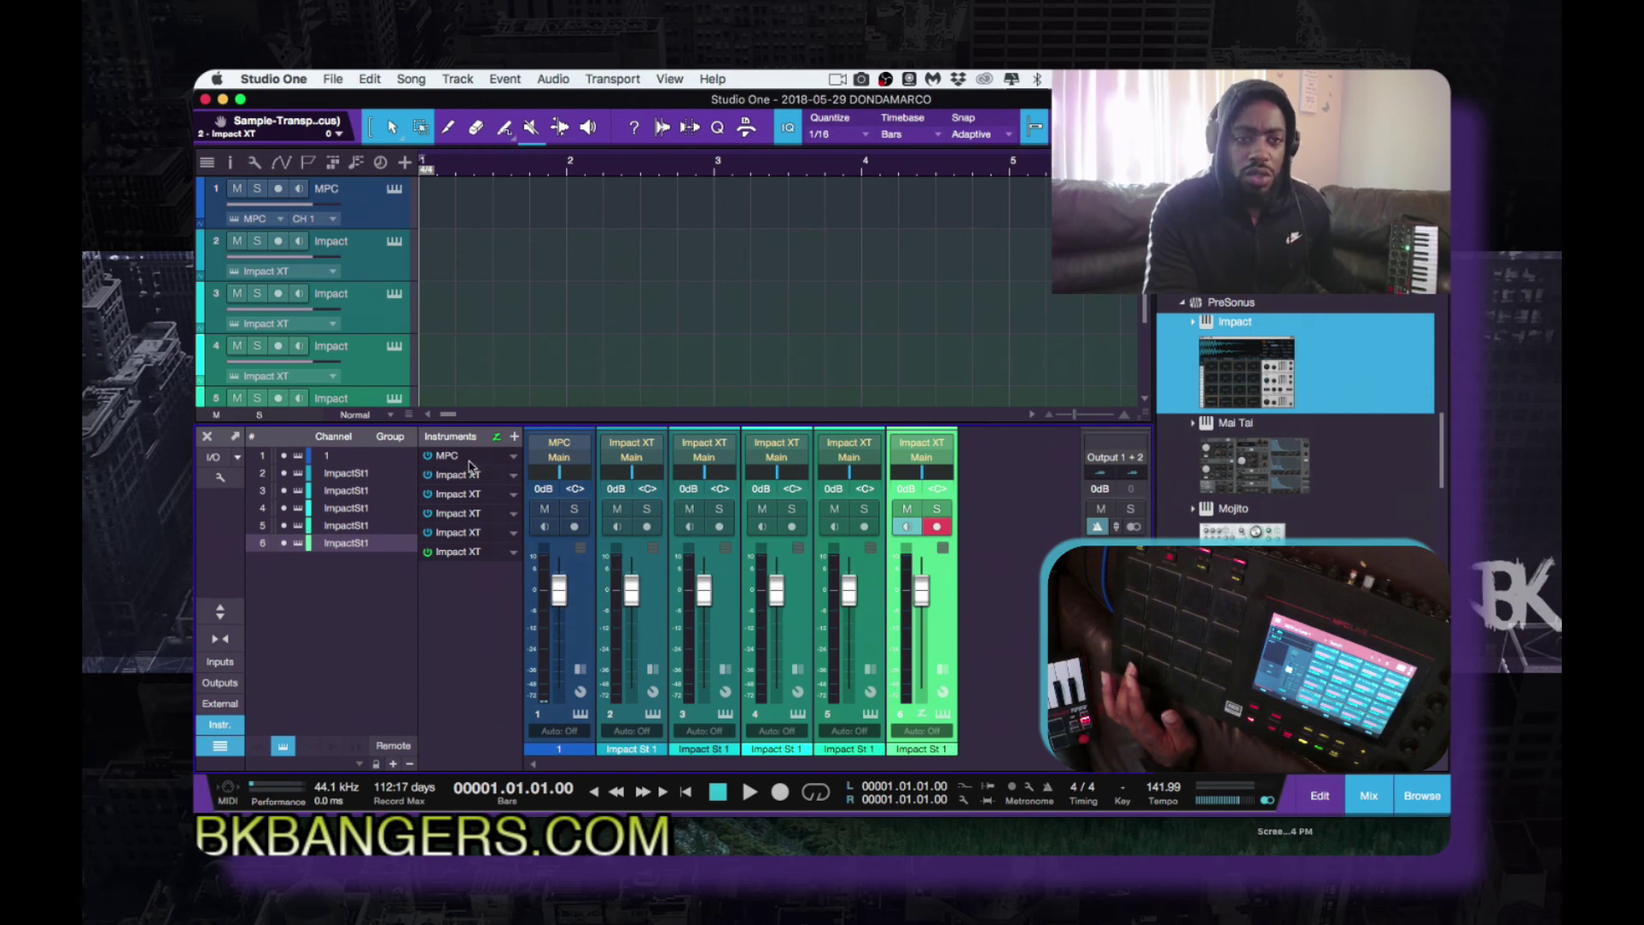
{"action": "left_click", "coordinate": [515, 457]}
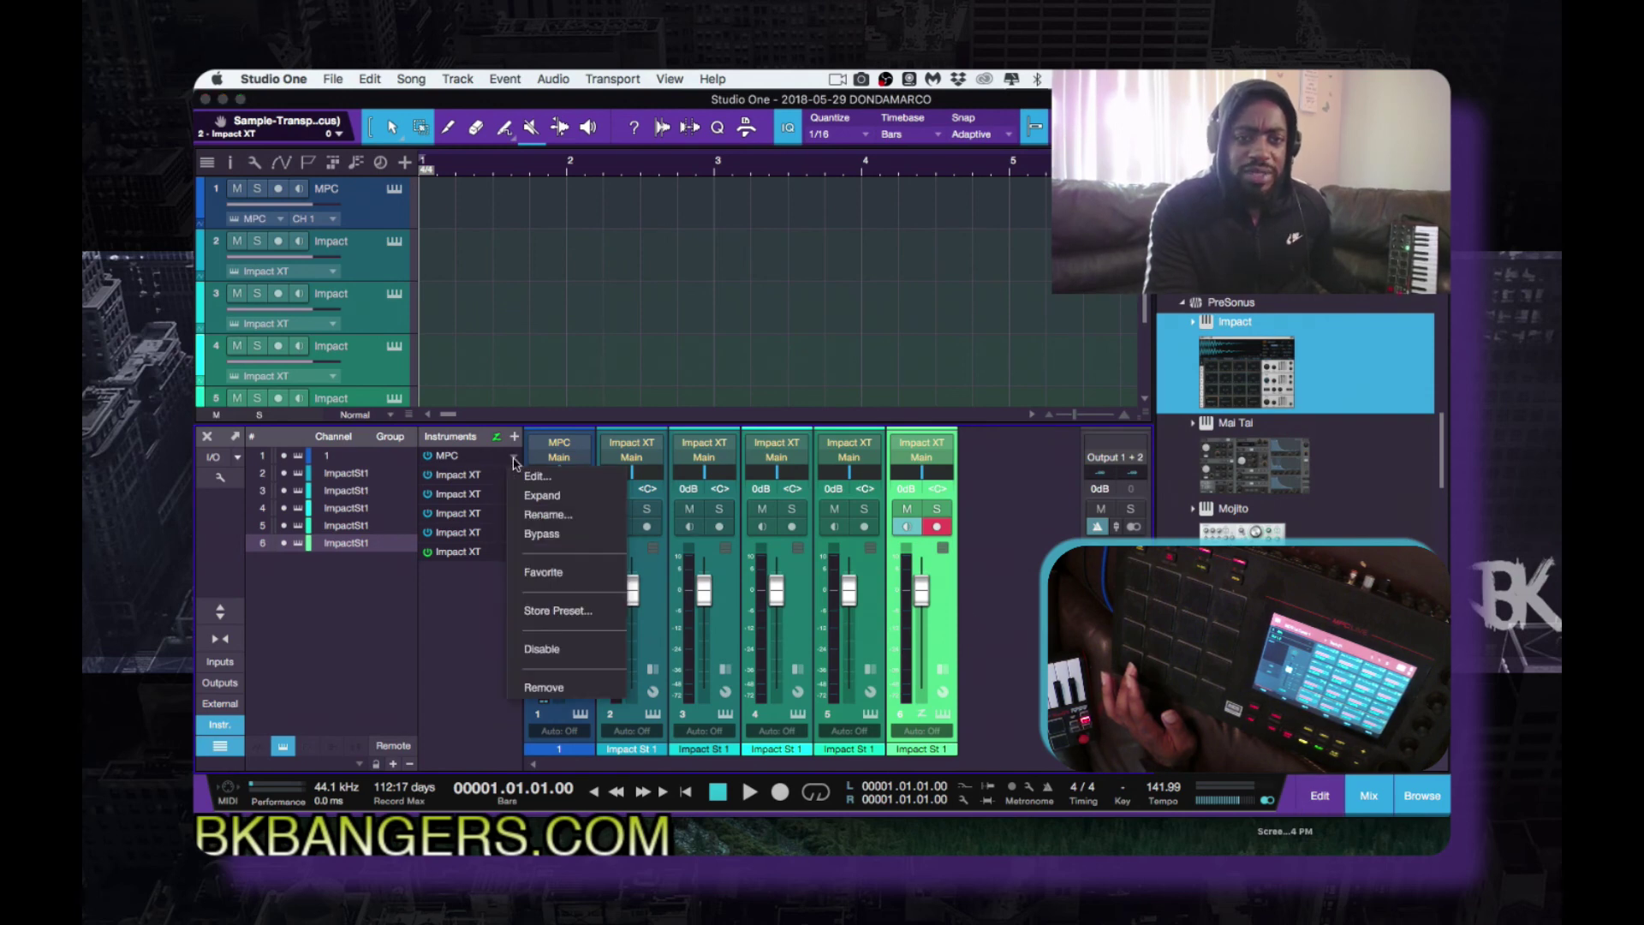
{"action": "left_click", "coordinate": [529, 499]}
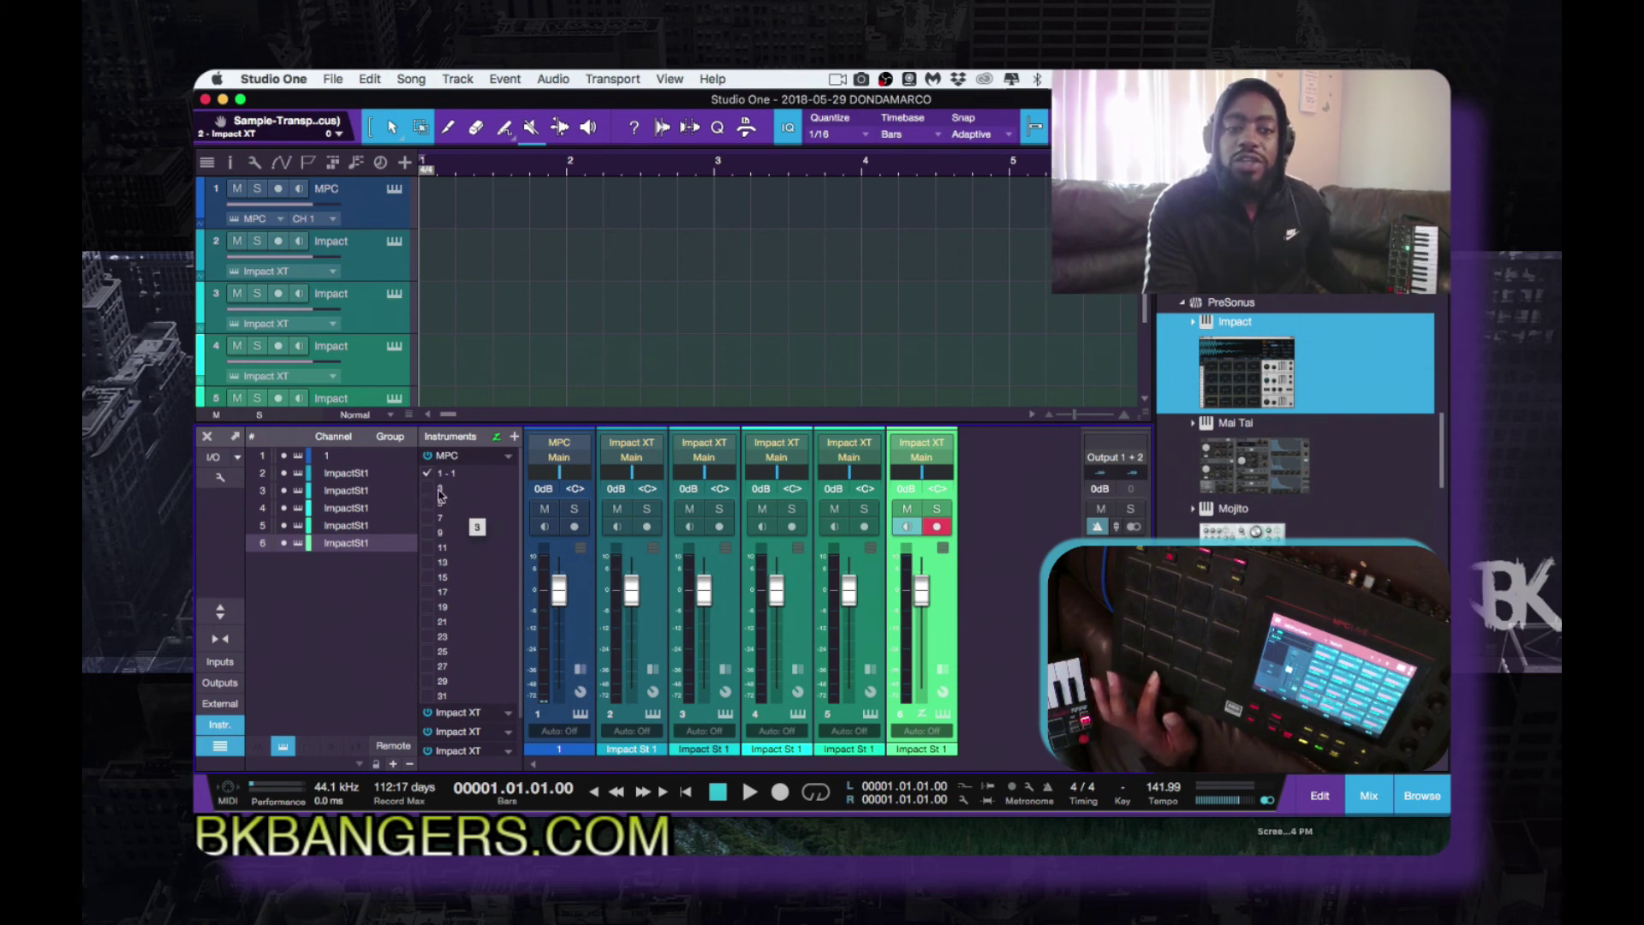
{"action": "left_click", "coordinate": [431, 492]}
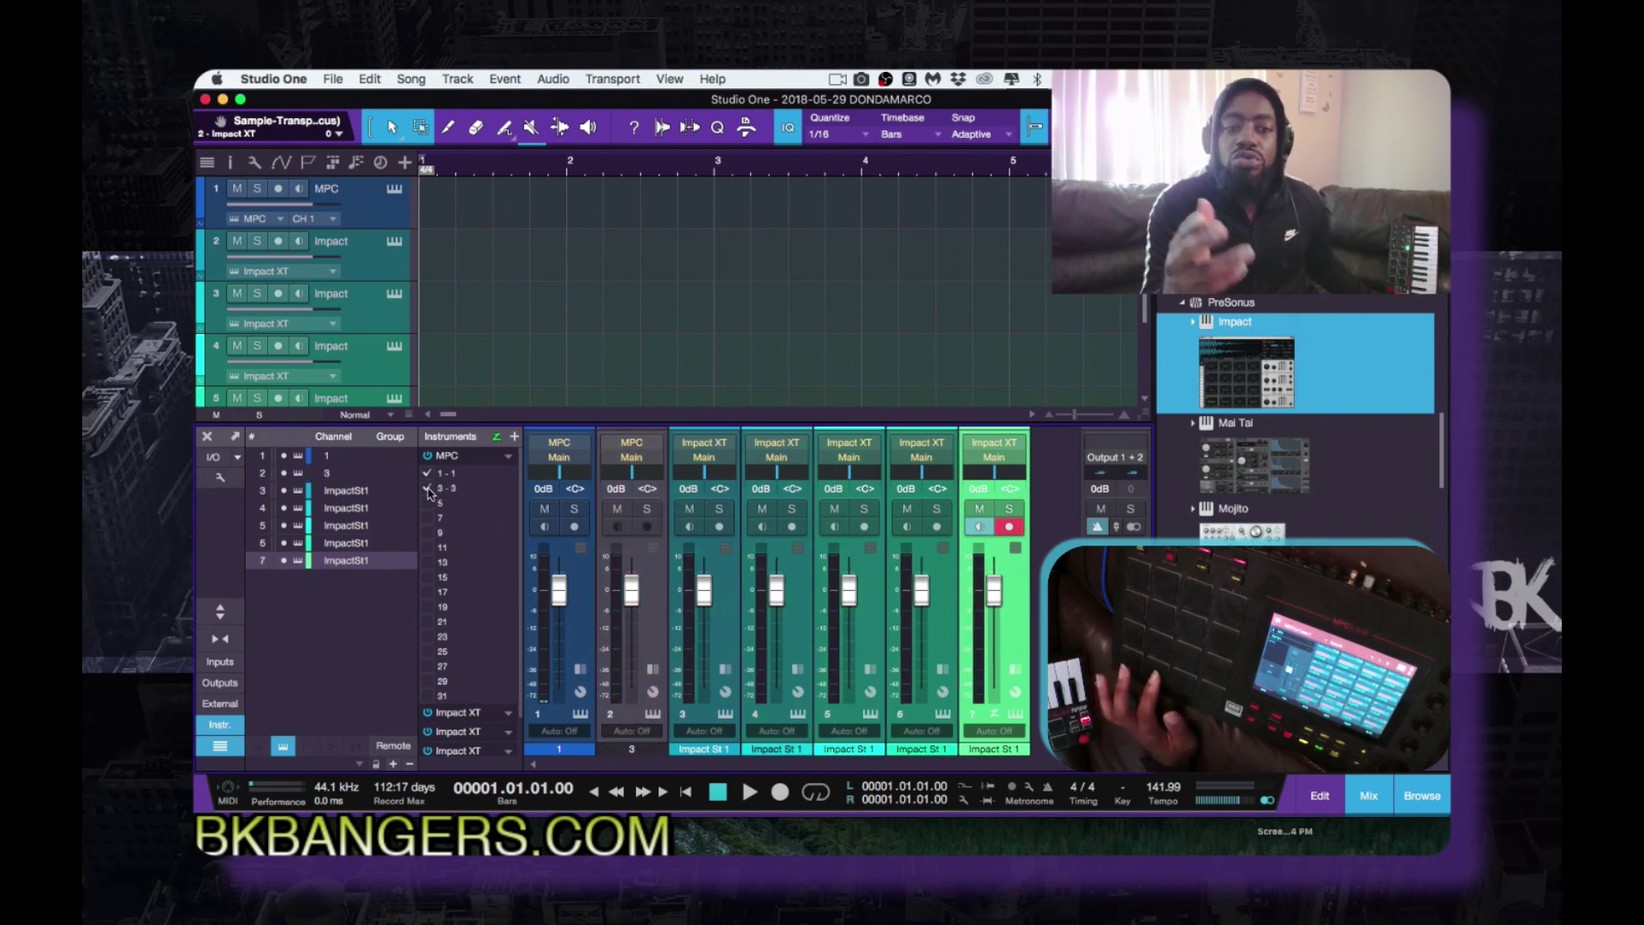